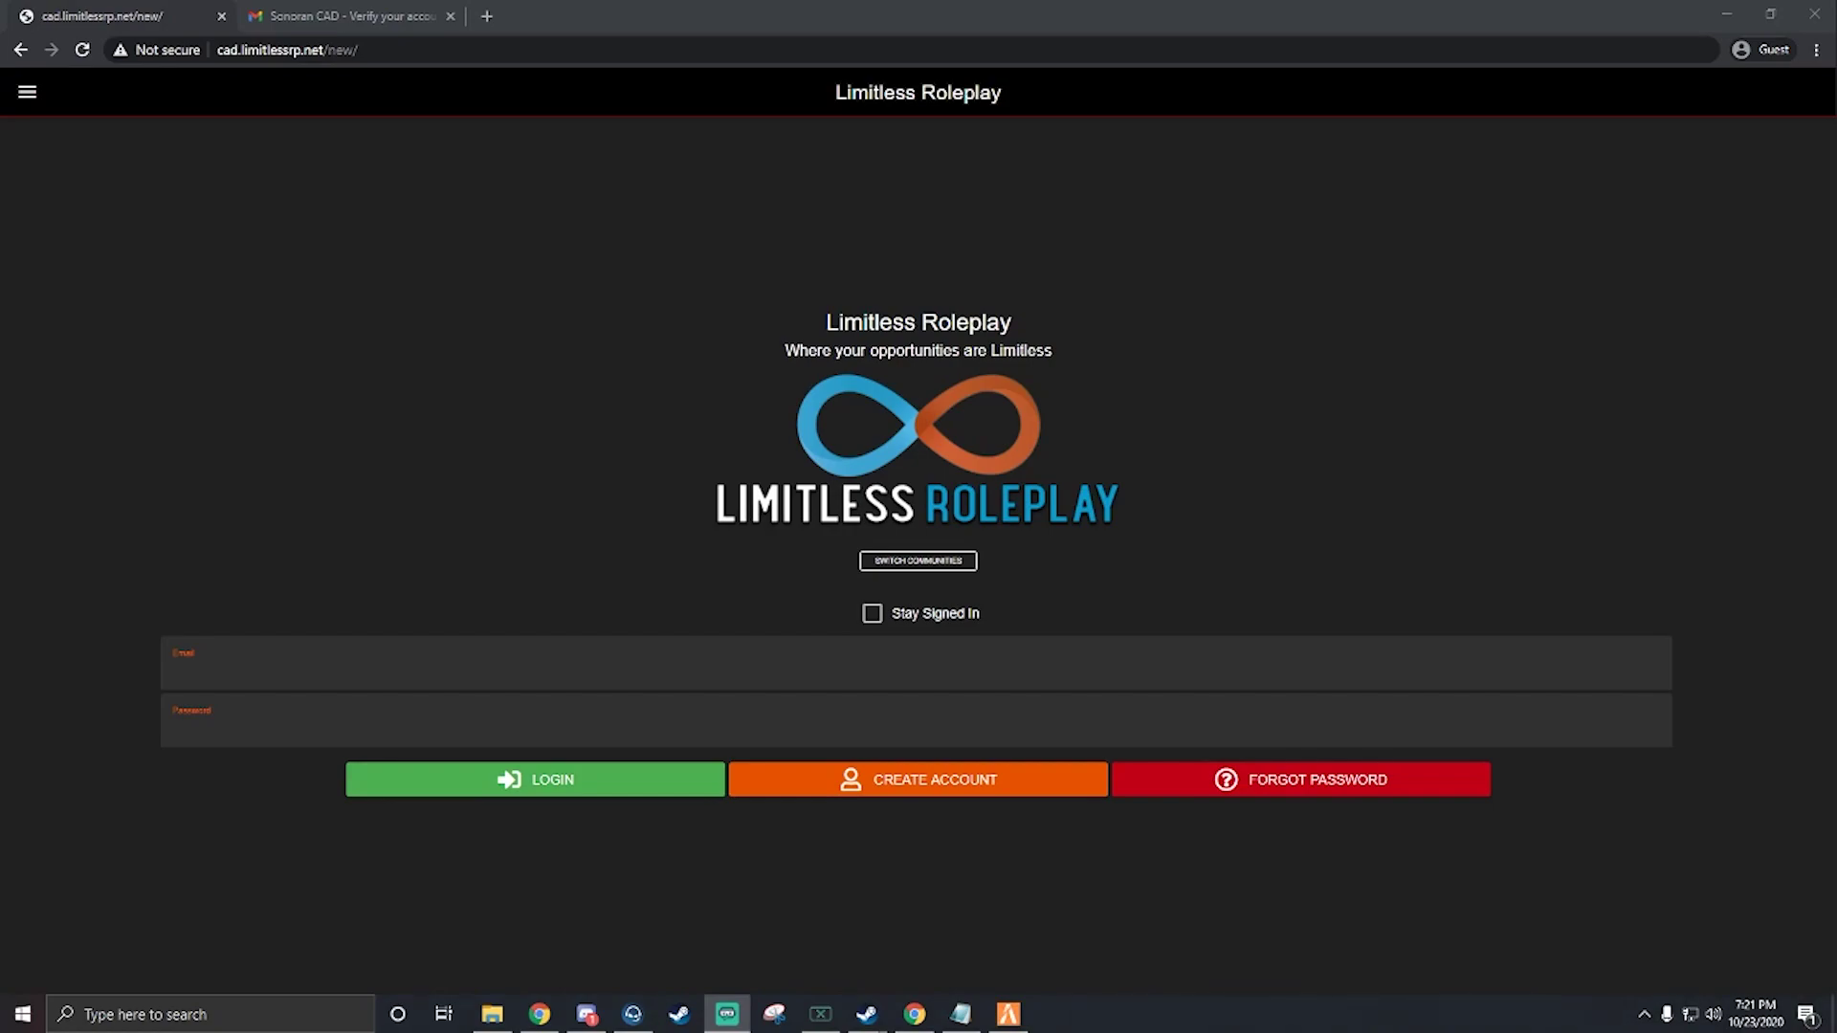
Begin creating a new CAD account, then view the Sonoran CAD verification email in Gmail
{"action": "left_click", "coordinate": [485, 363]}
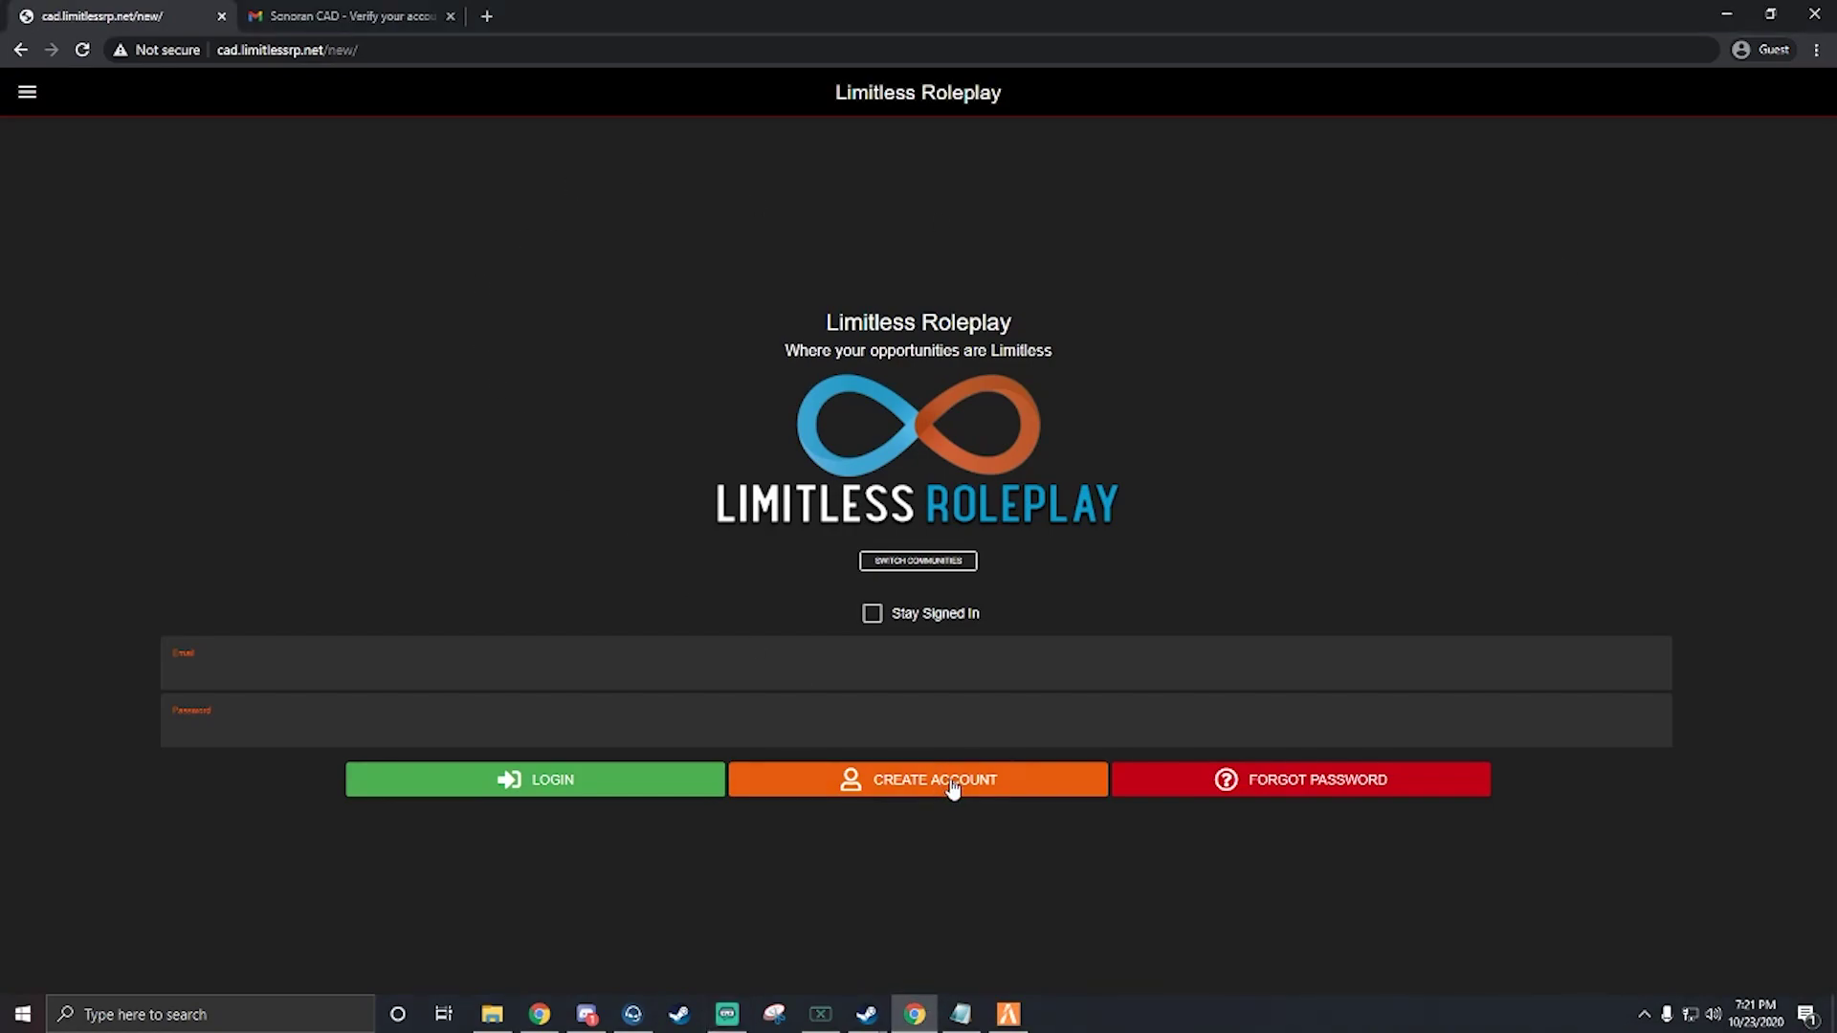
{"action": "left_click", "coordinate": [949, 782]}
{"action": "left_click", "coordinate": [372, 587]}
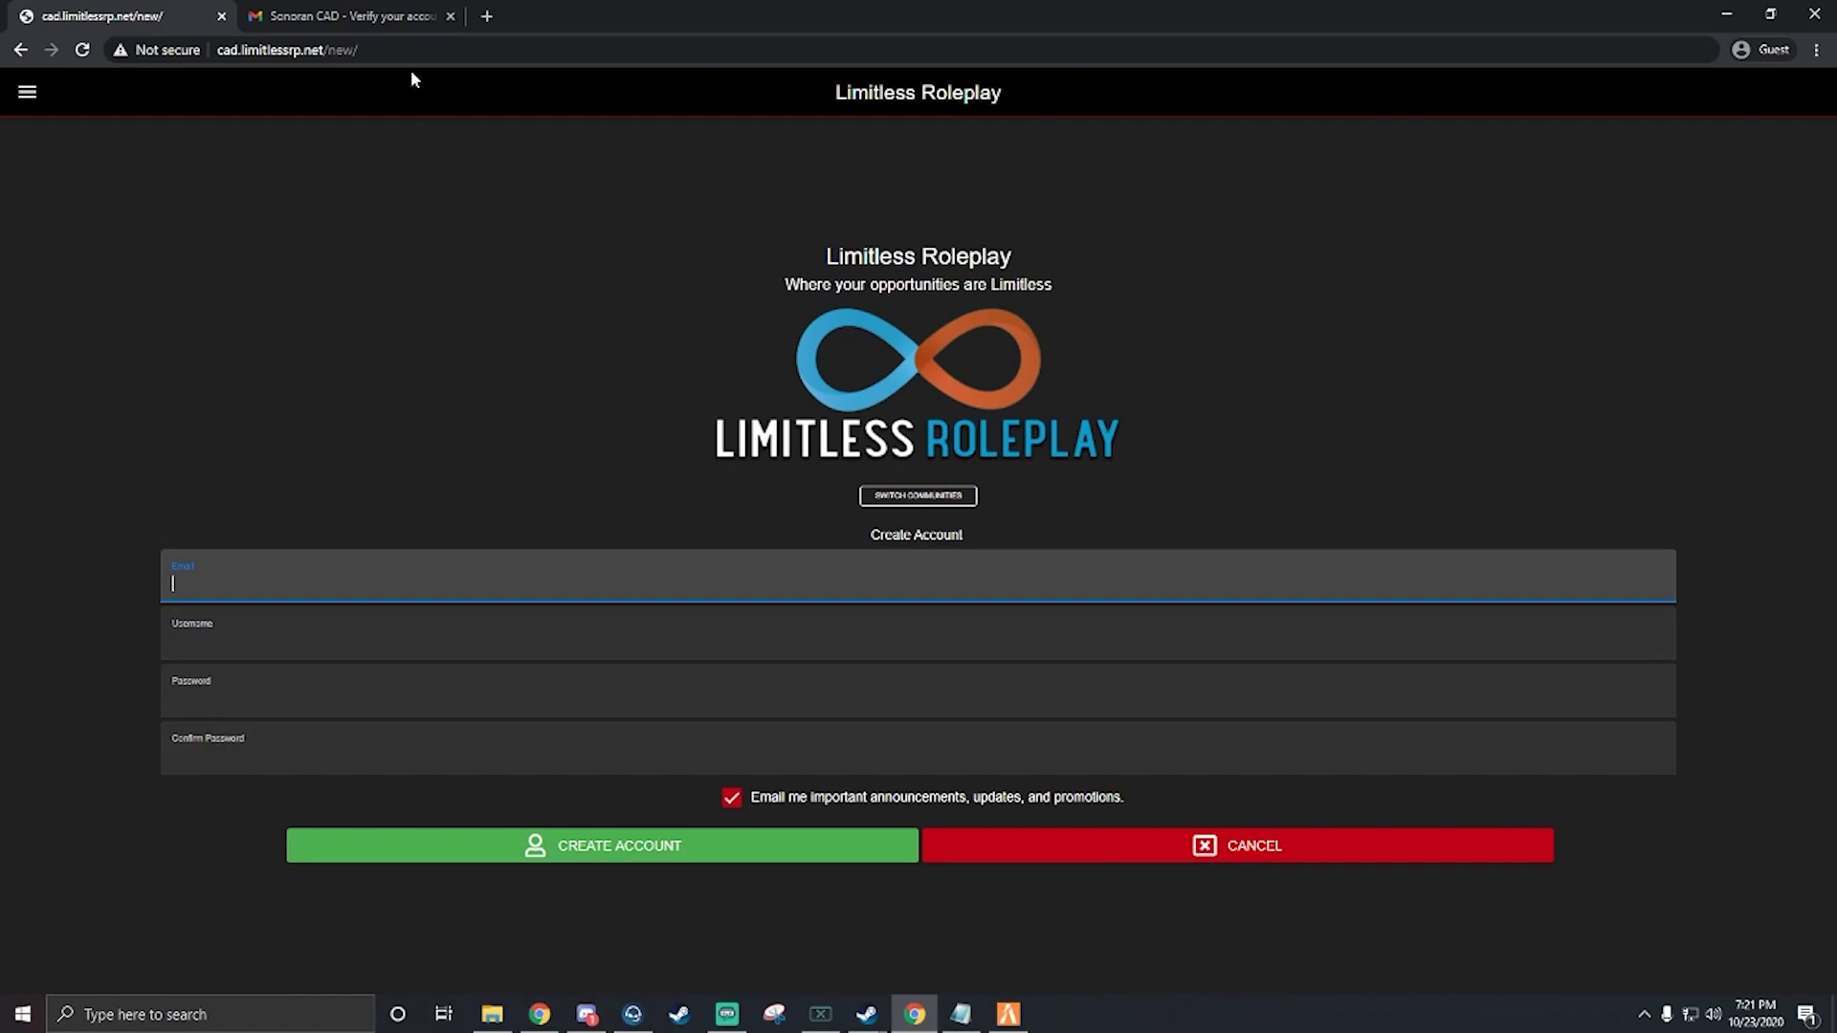
{"action": "left_click", "coordinate": [350, 16]}
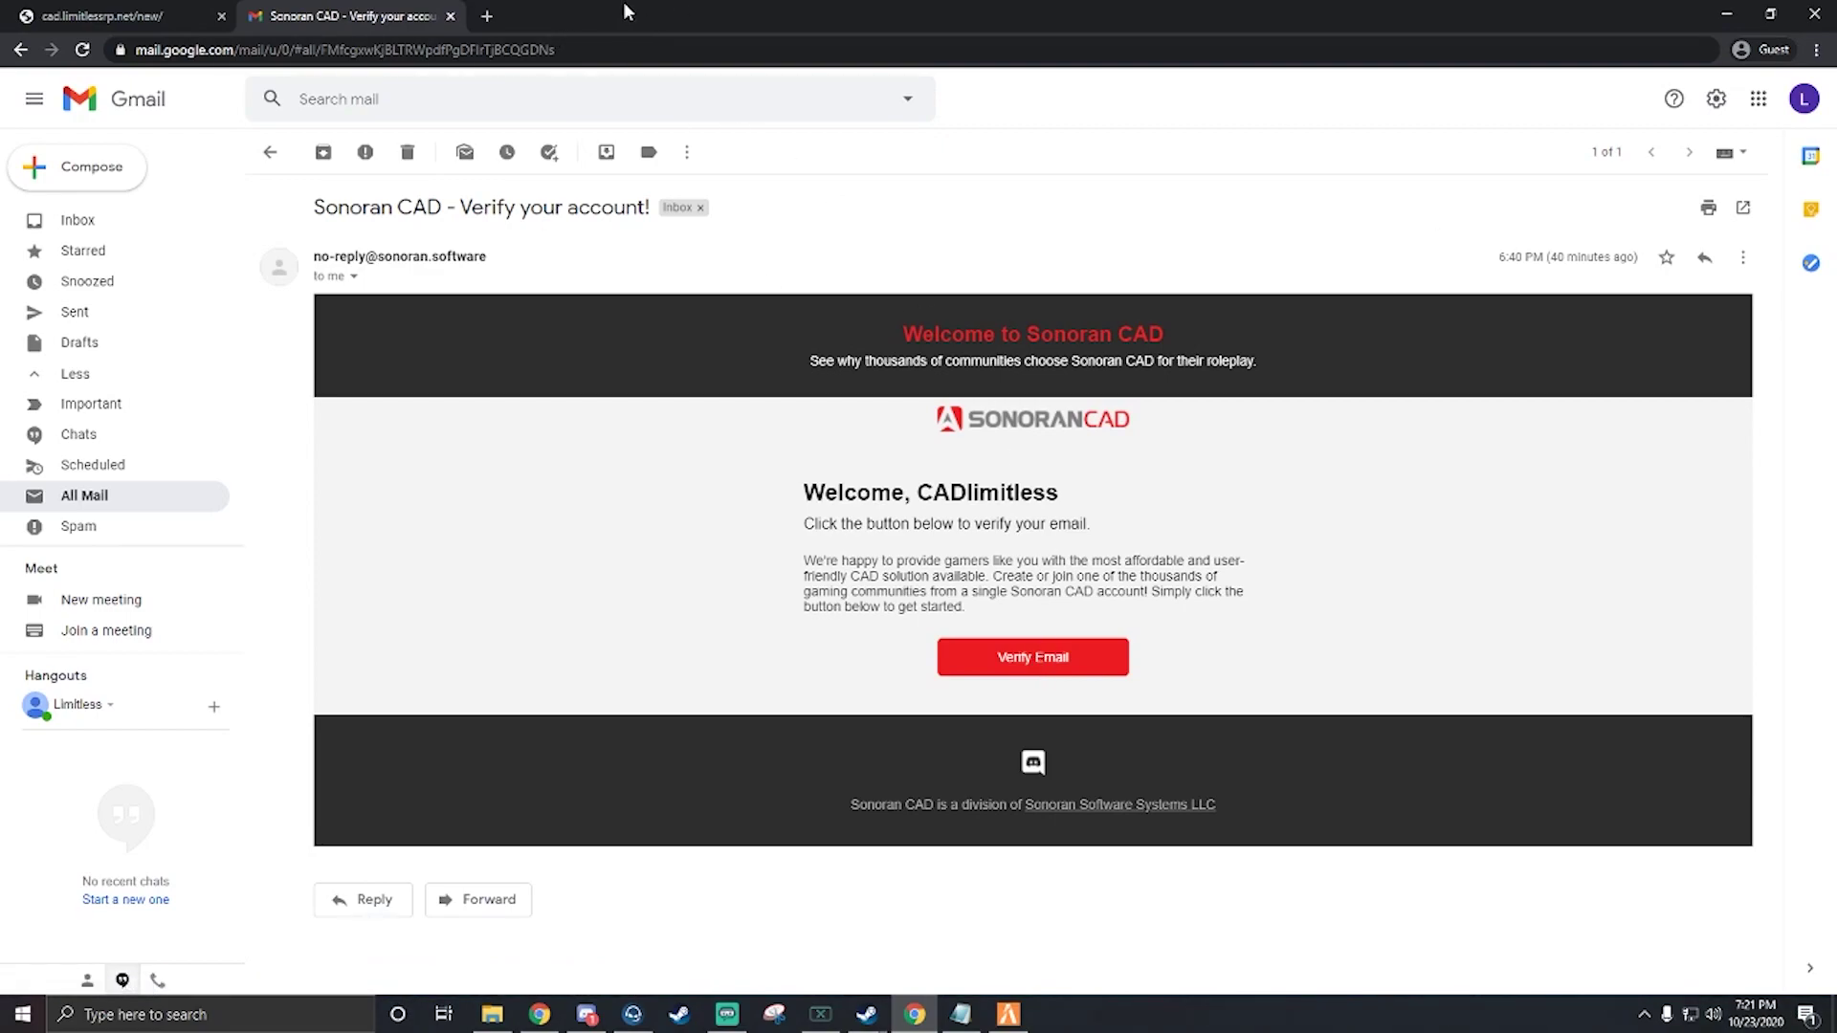
Return to the cad.limitlessrp.net tab and cancel account creation
{"action": "left_click", "coordinate": [119, 11]}
{"action": "left_click", "coordinate": [1161, 853]}
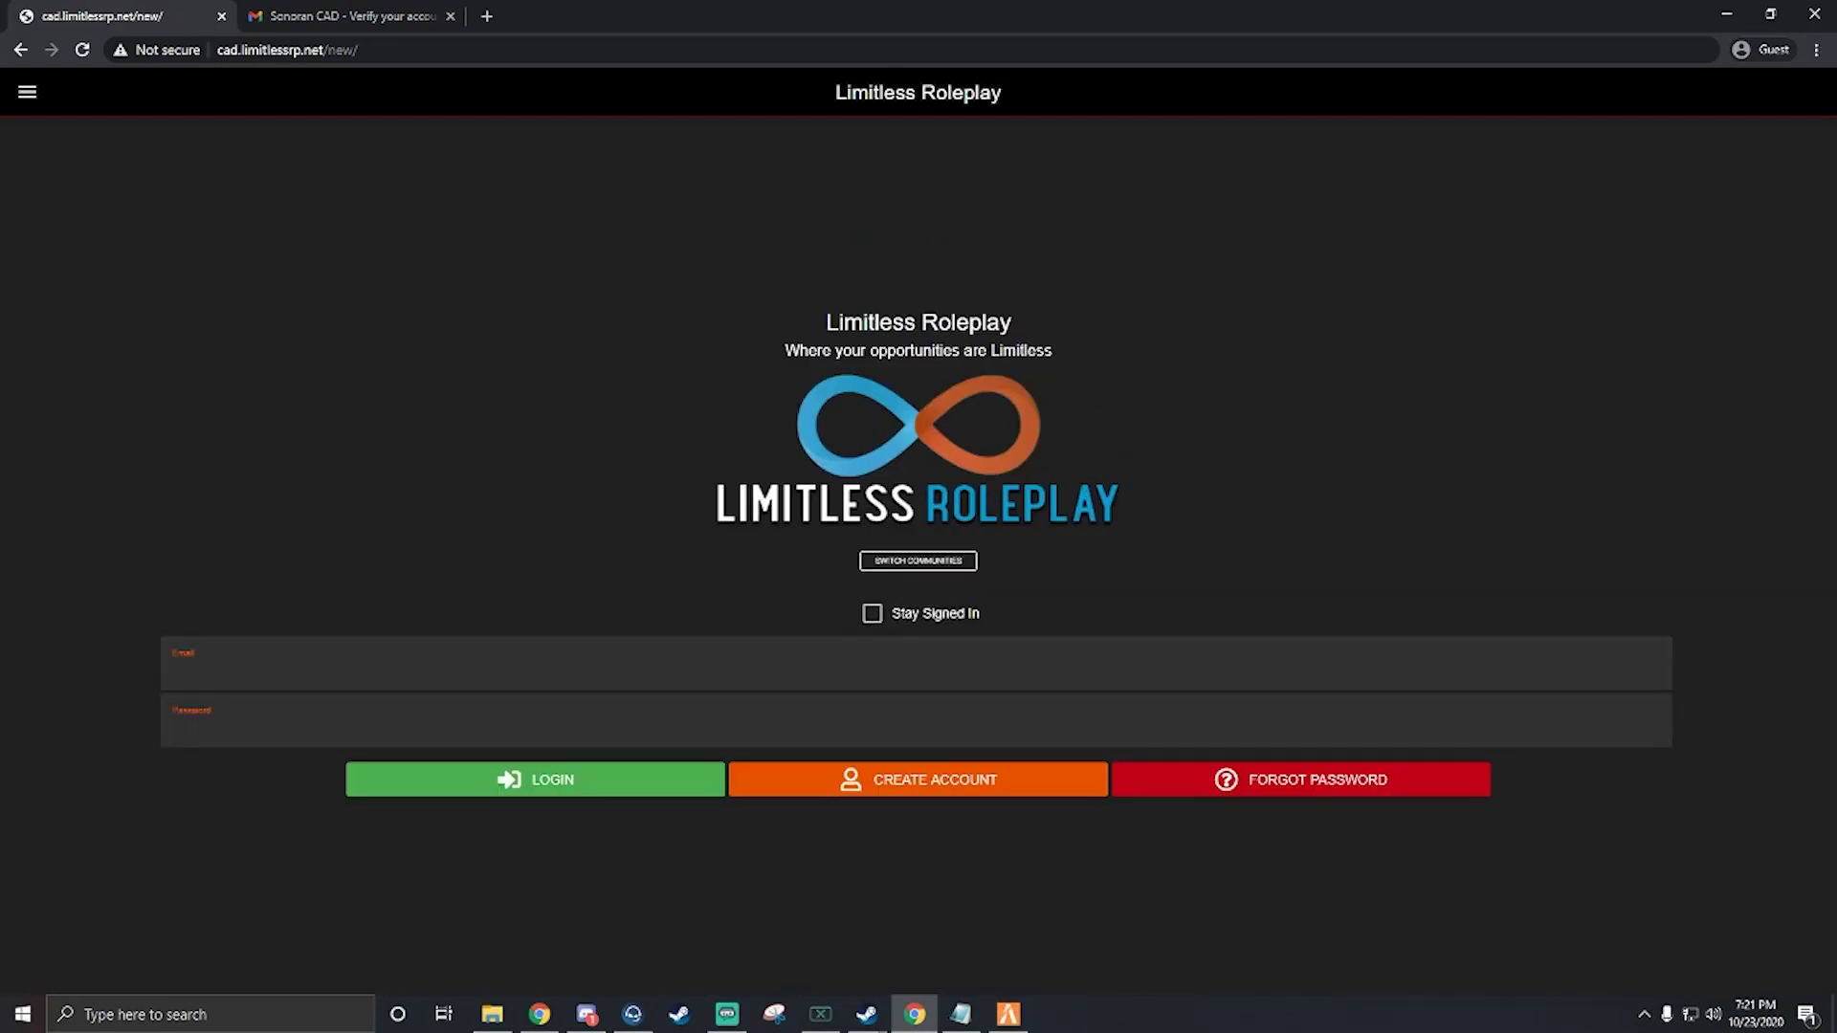
Paste the stored account e-mail and password into the login form and sign in
{"action": "key", "text": "alt+Tab"}
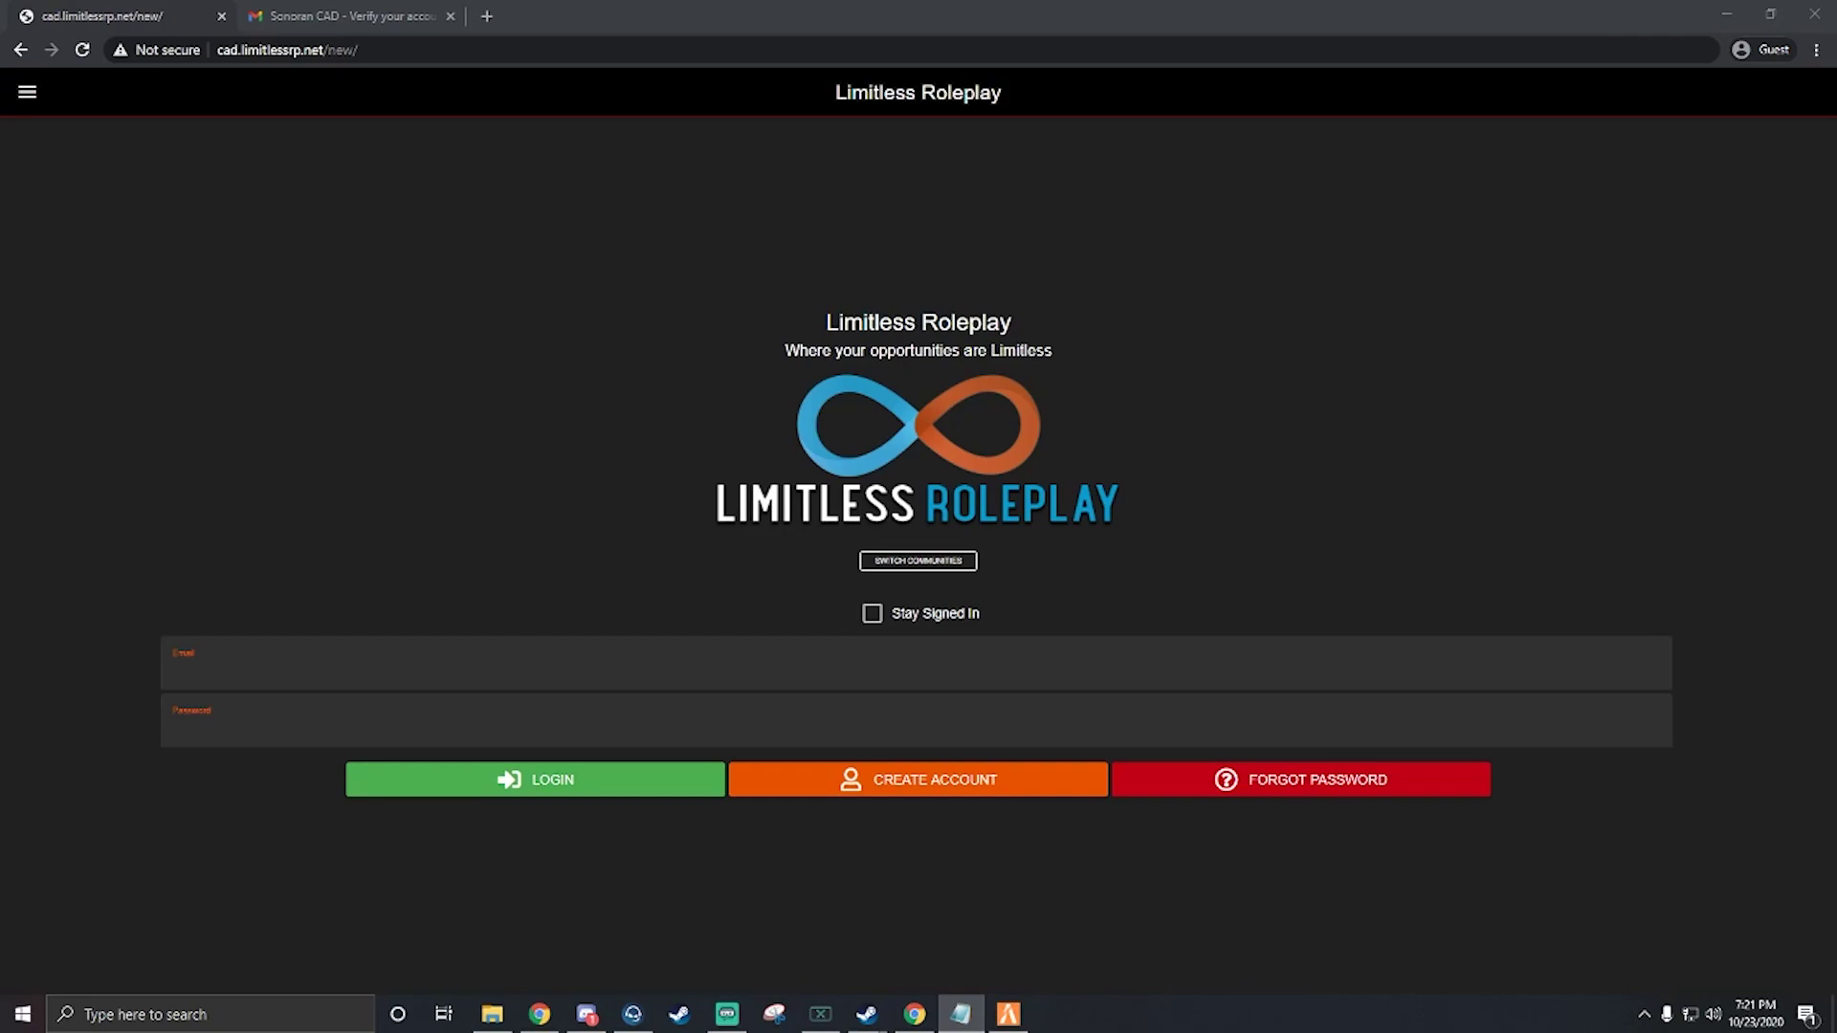
{"action": "key", "text": "alt+Tab"}
{"action": "key", "text": "ctrl+v"}
{"action": "key", "text": "alt+Tab"}
{"action": "key", "text": "alt+Tab"}
{"action": "key", "text": "ctrl+v"}
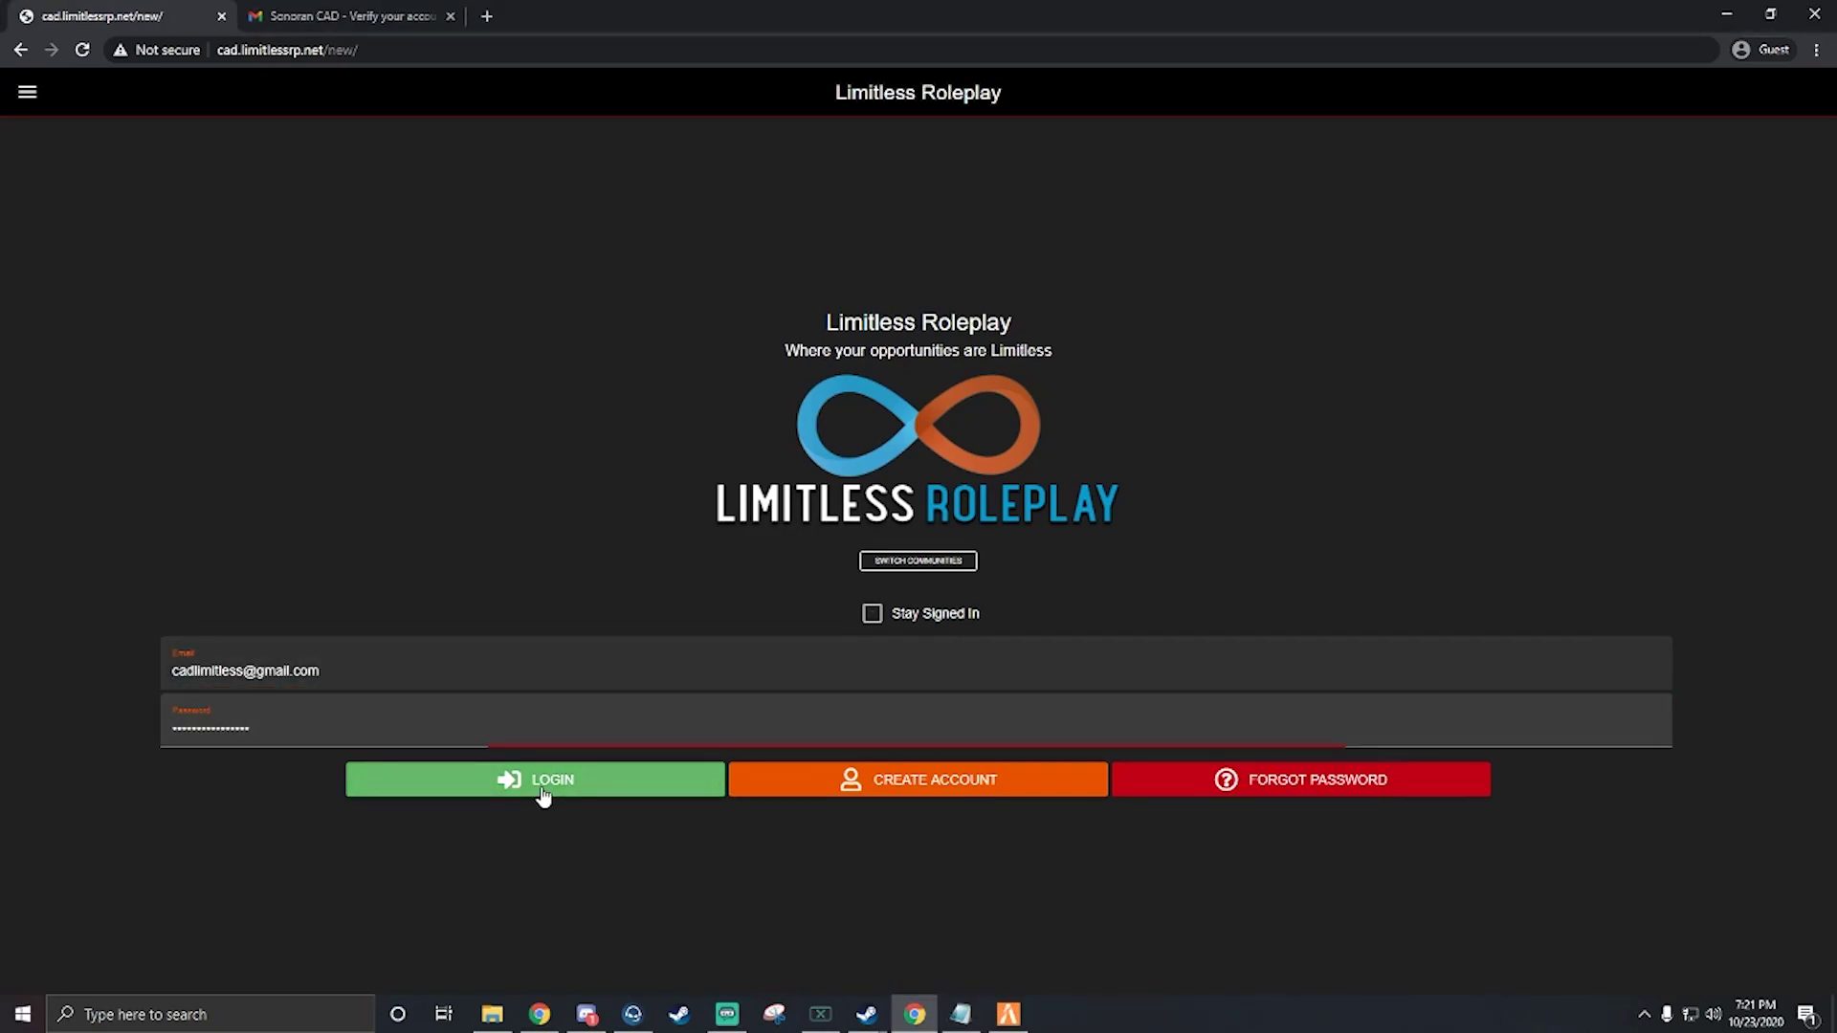
{"action": "left_click", "coordinate": [542, 794]}
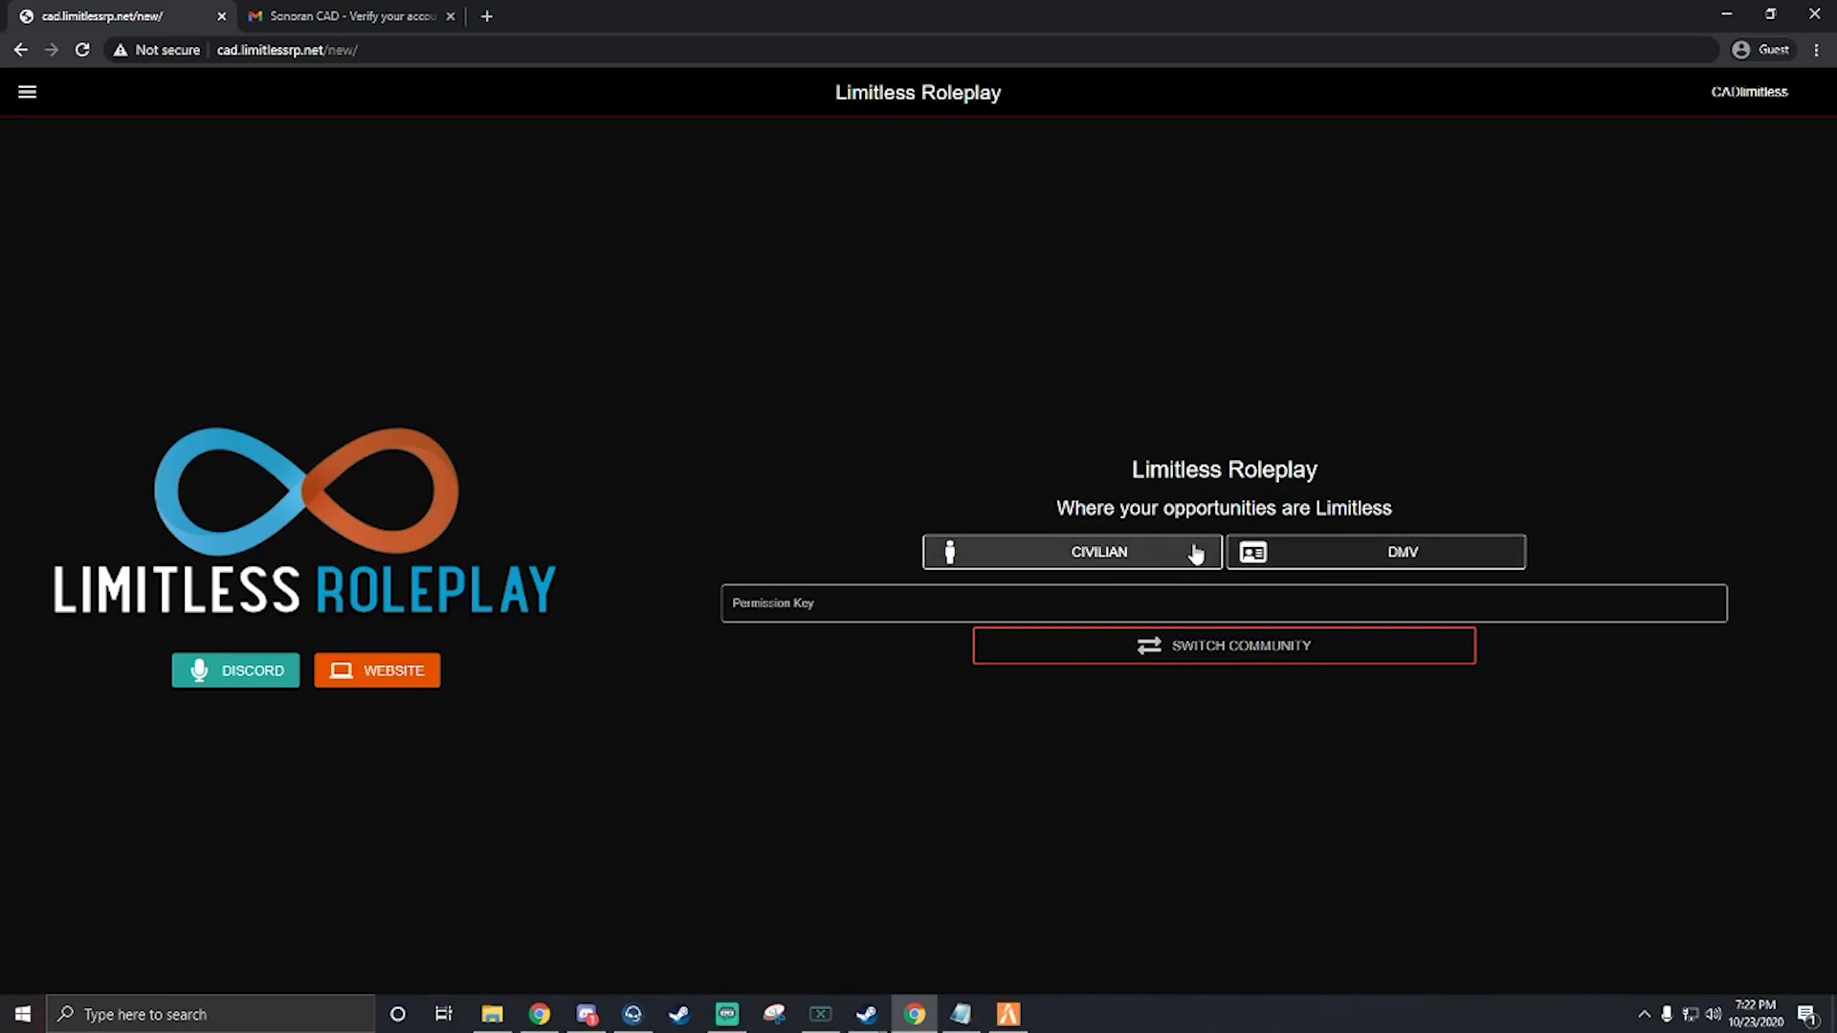
Apply the CIV permission key, dismiss its confirmation, and enter the Civilian section
{"action": "left_click", "coordinate": [830, 610]}
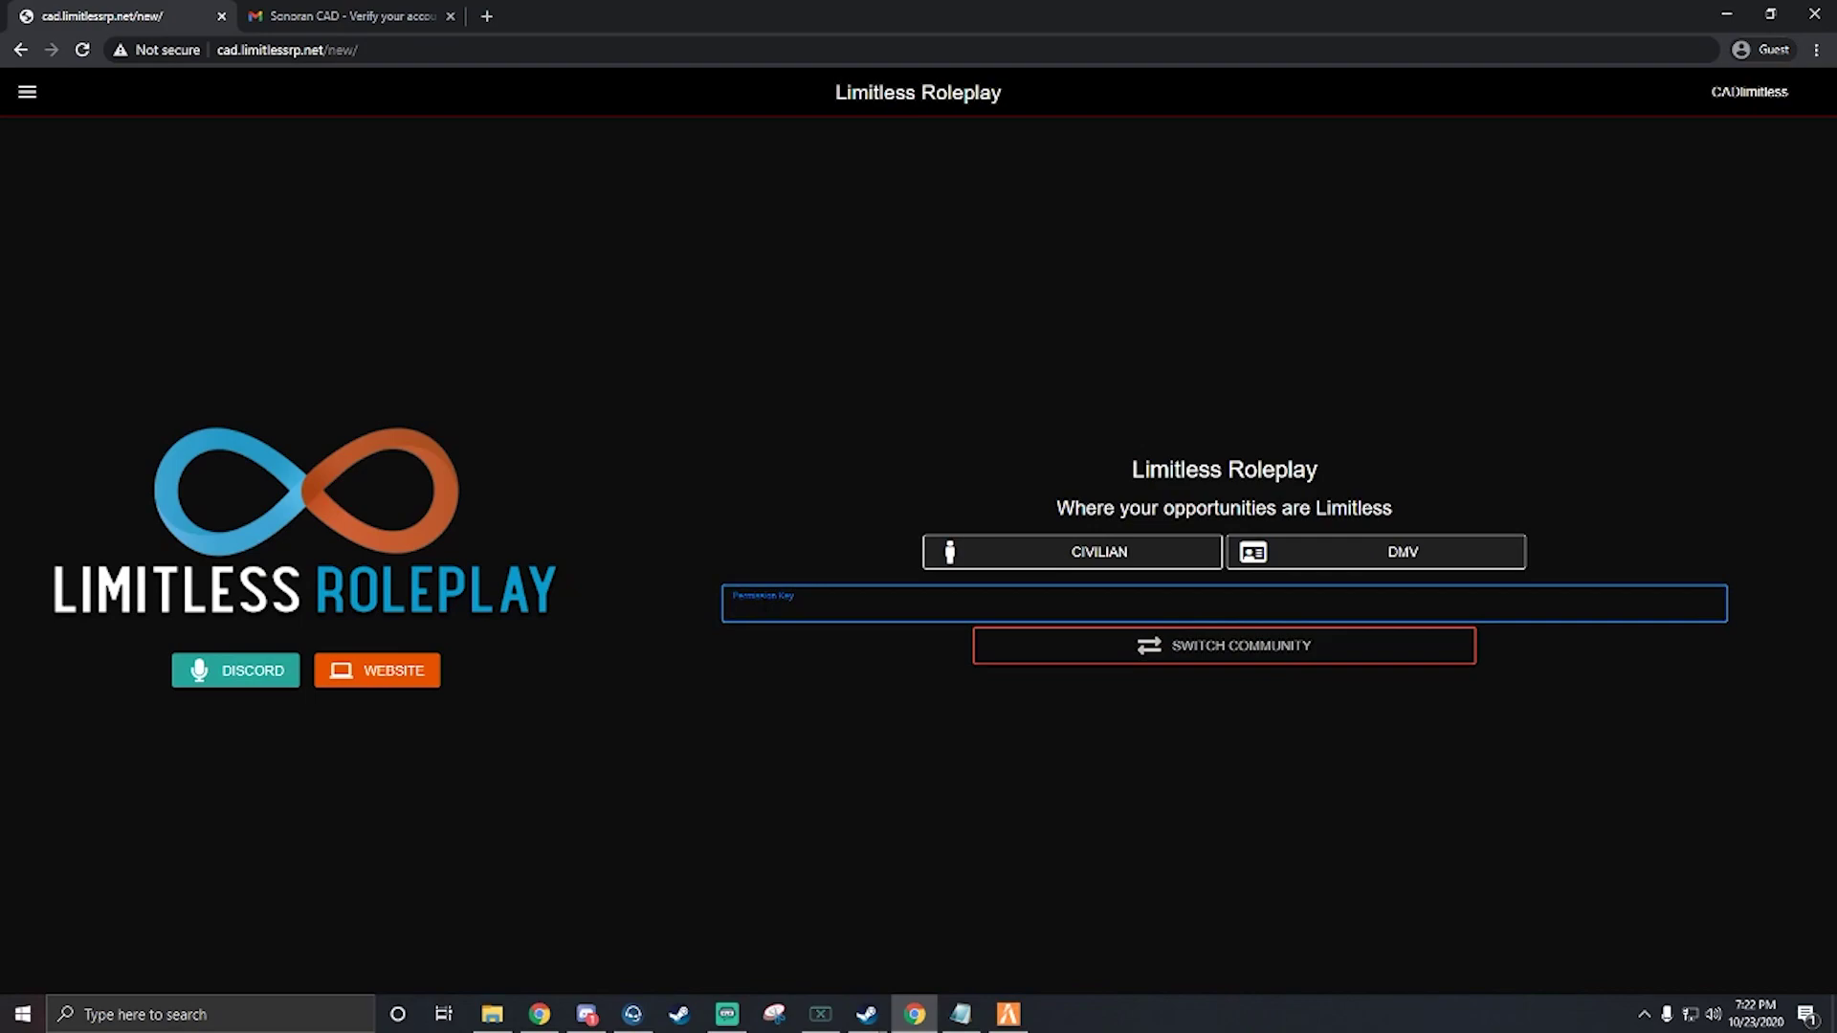
{"action": "type", "text": "CIV"}
{"action": "key", "text": "Return"}
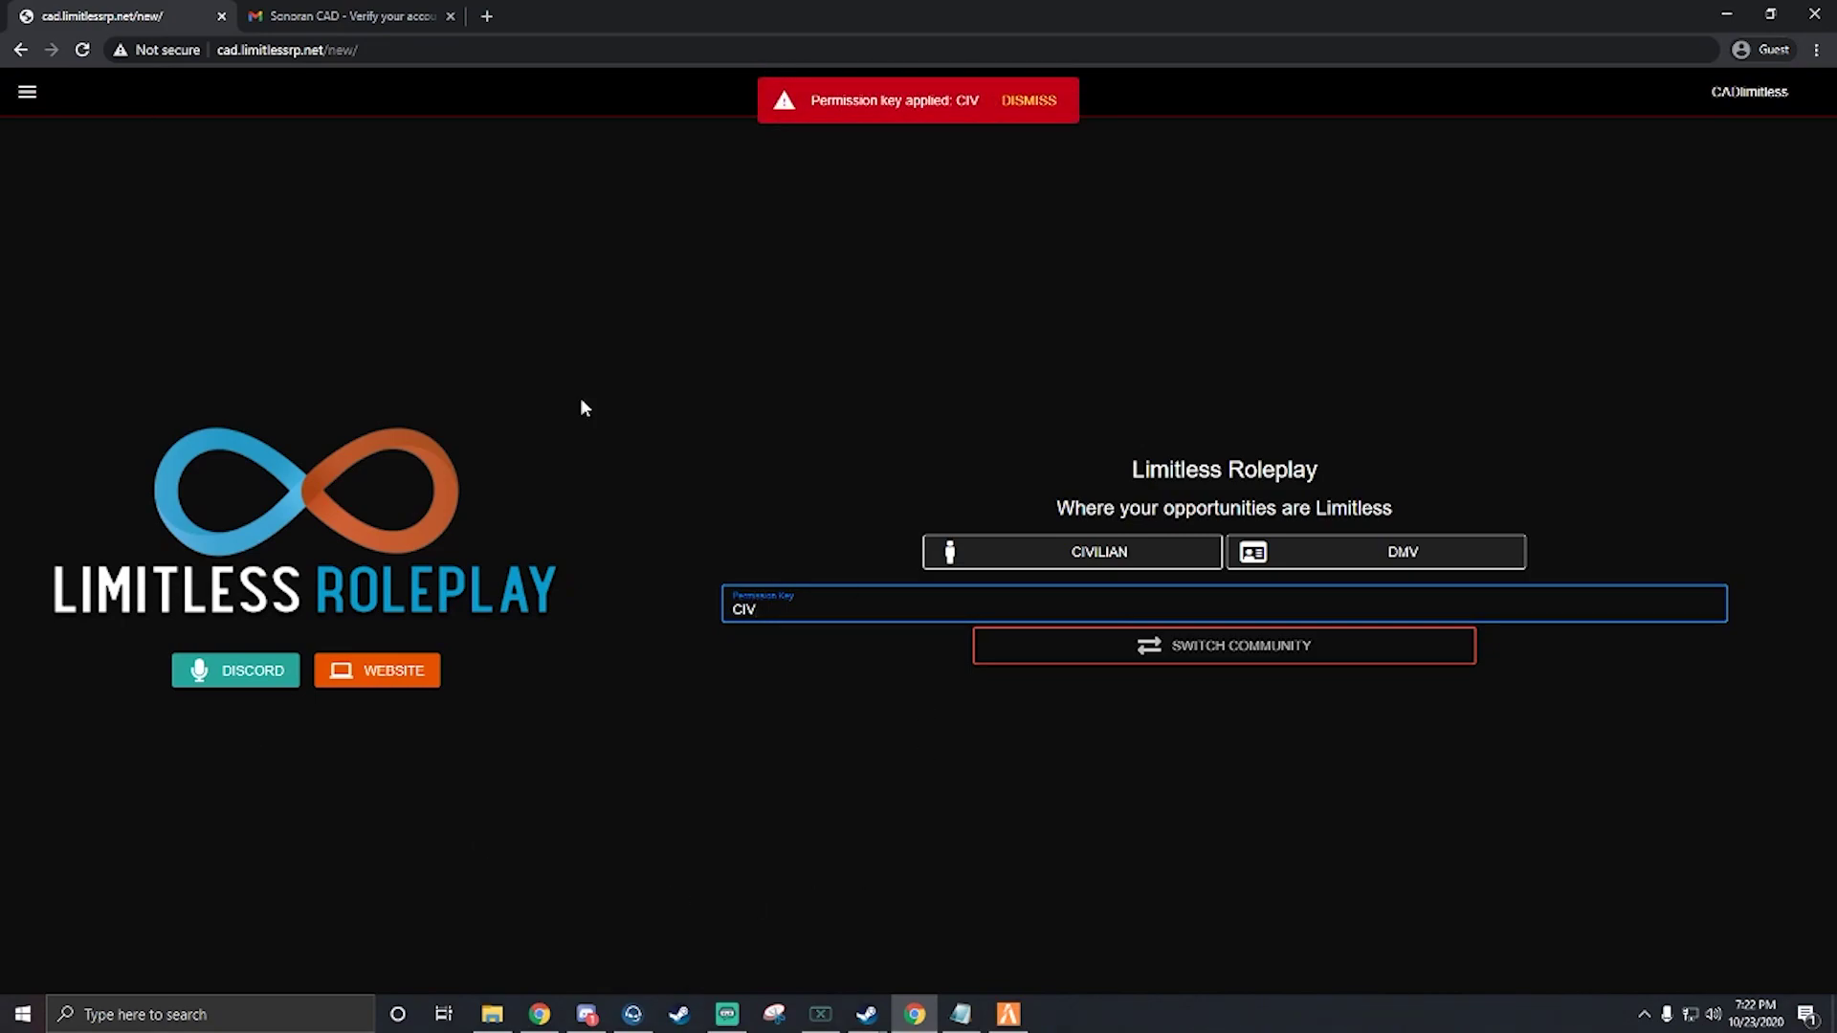
{"action": "left_click", "coordinate": [1041, 113]}
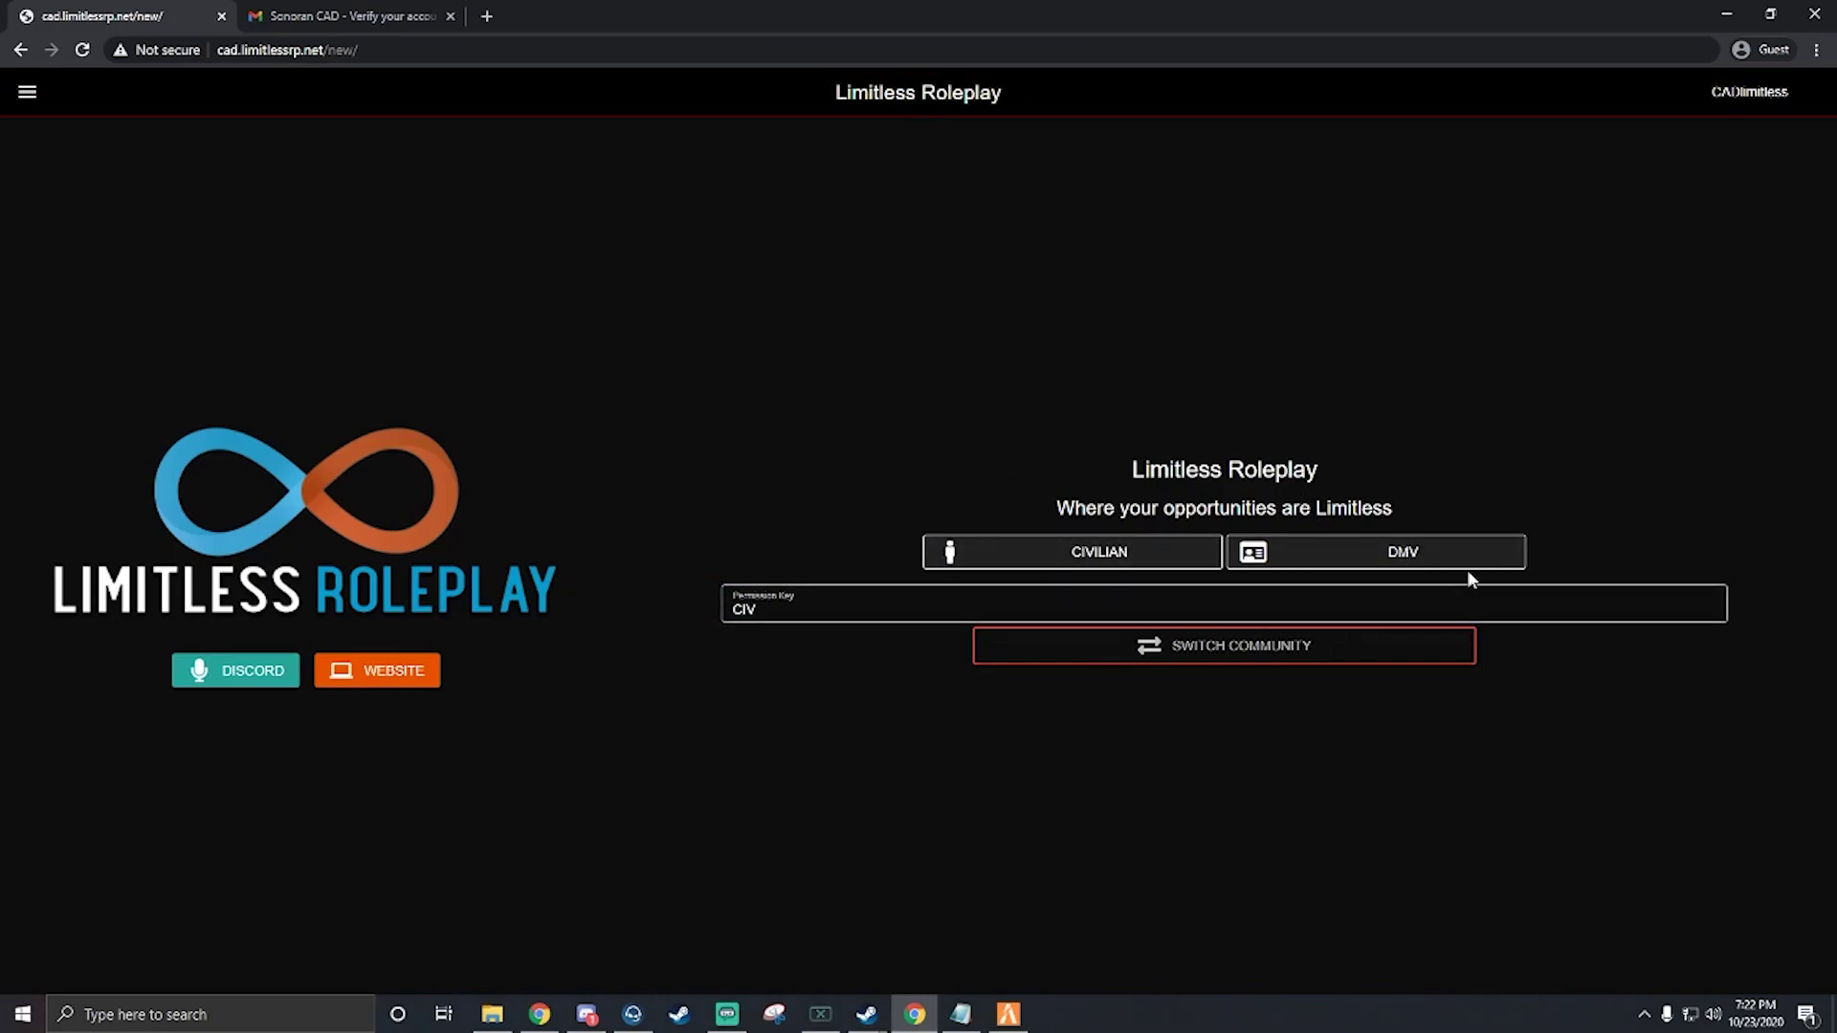
{"action": "left_click", "coordinate": [1017, 558]}
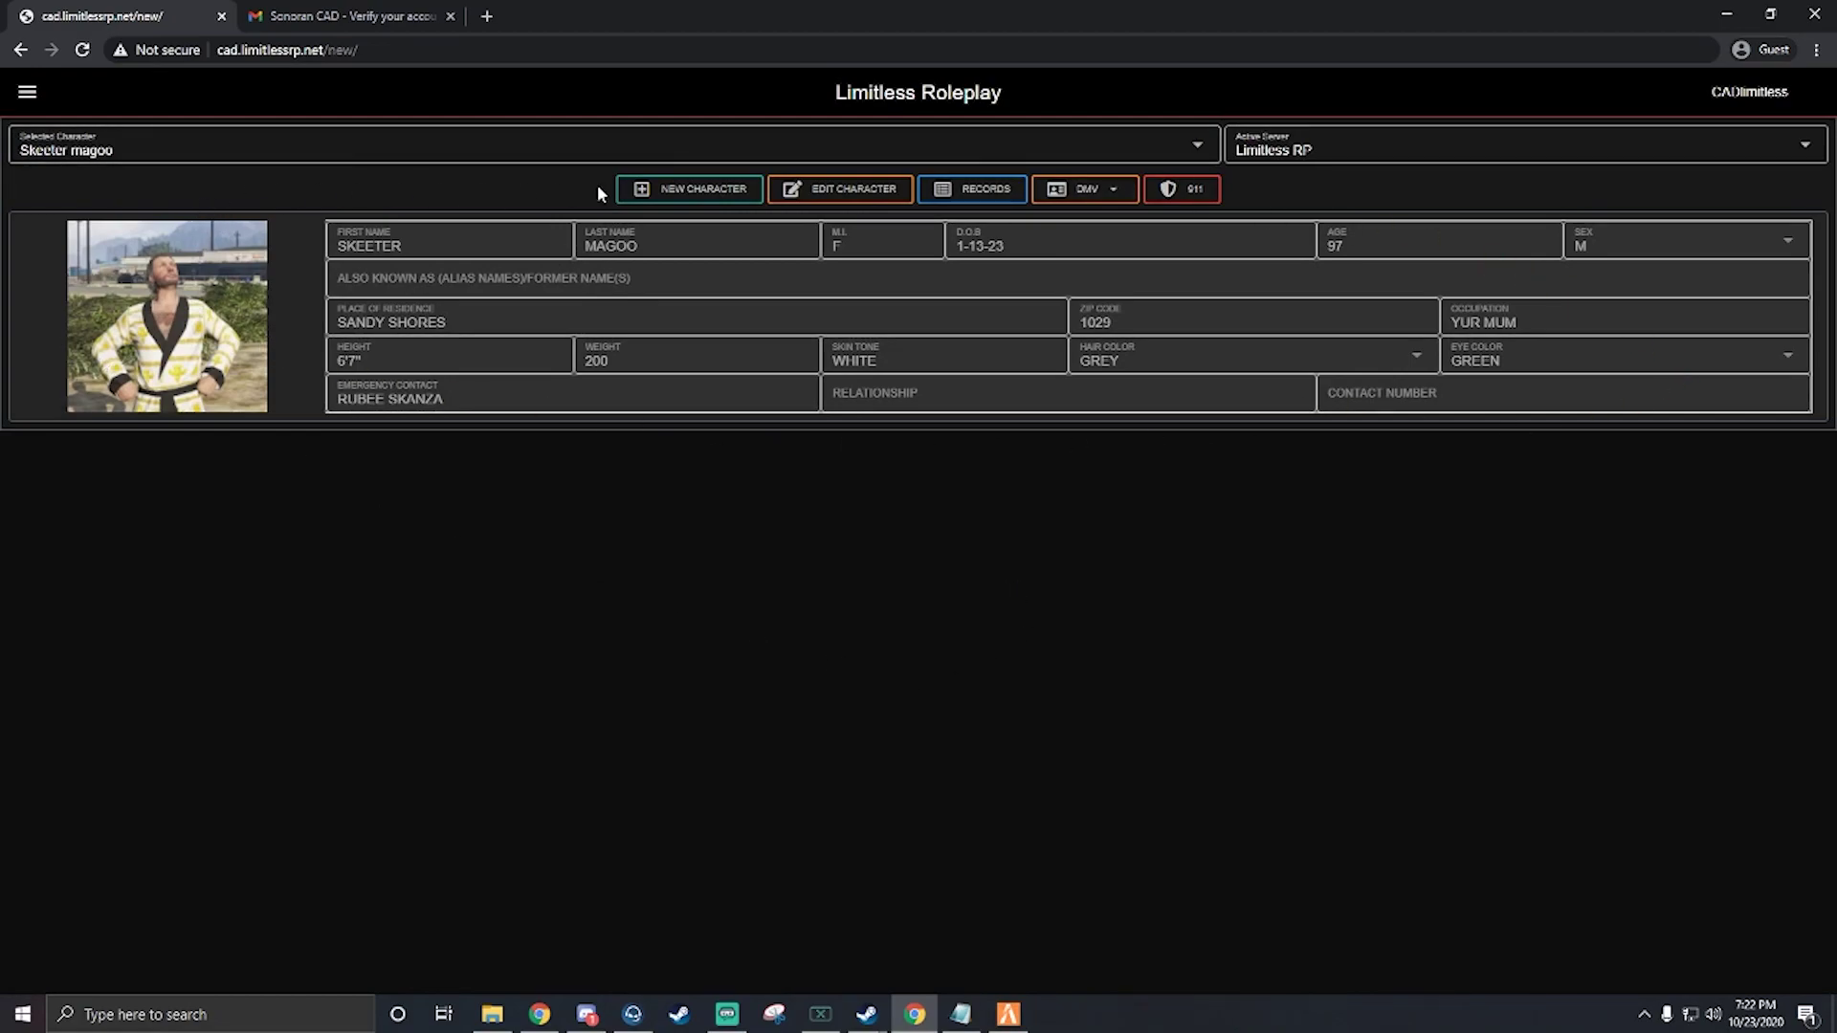
{"action": "left_click", "coordinate": [659, 195]}
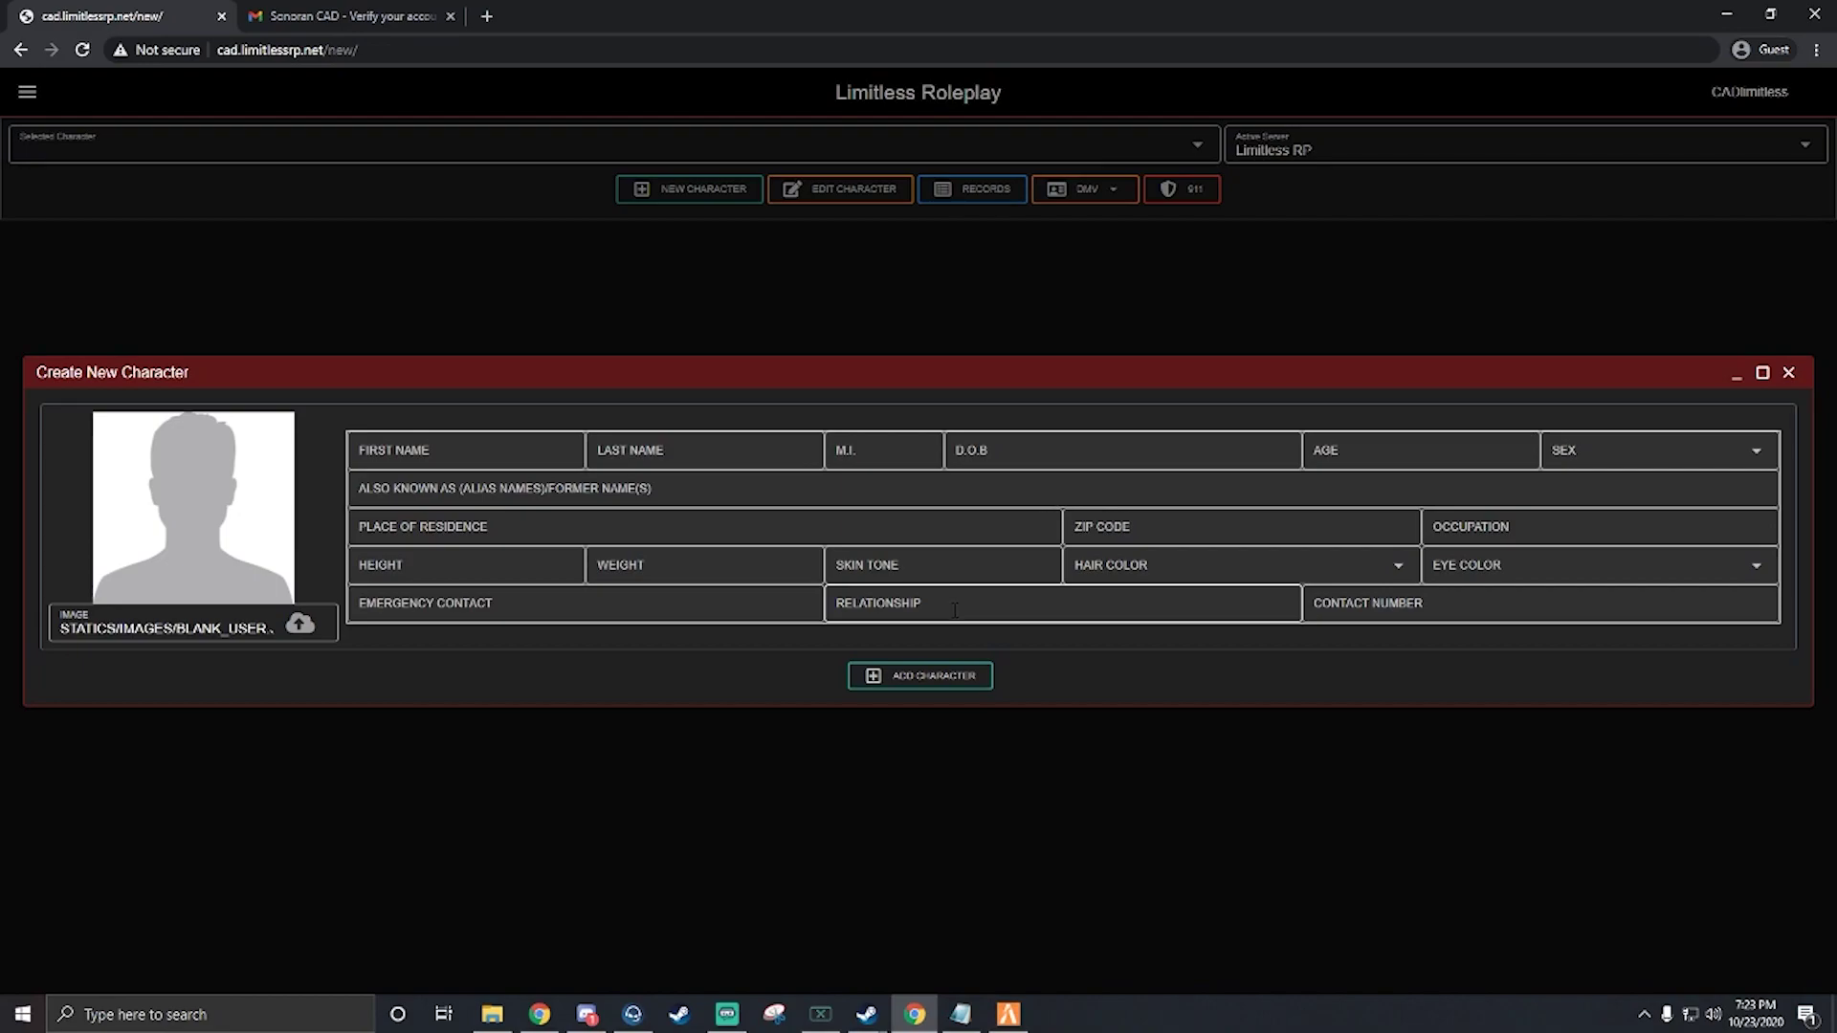
{"action": "left_click", "coordinate": [1789, 375]}
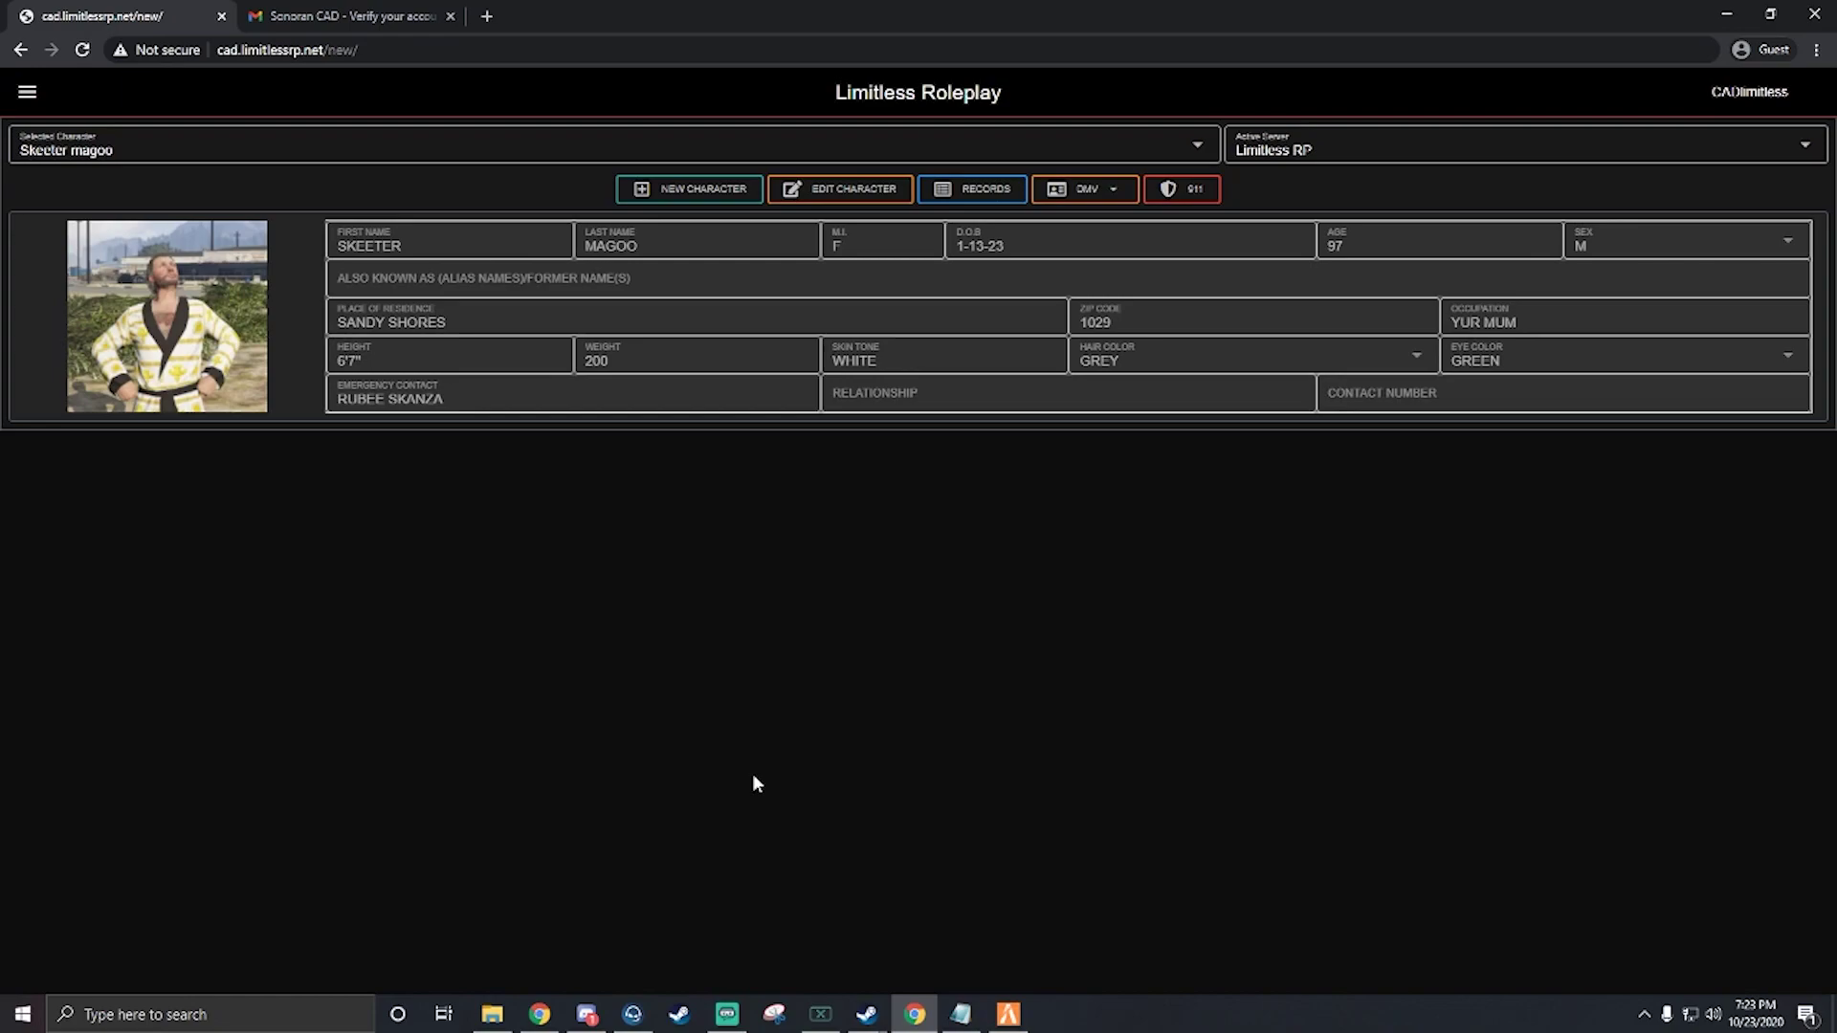
Start a DMV license record with DMV status Approved, status Valid, type Driver
{"action": "left_click", "coordinate": [1100, 194]}
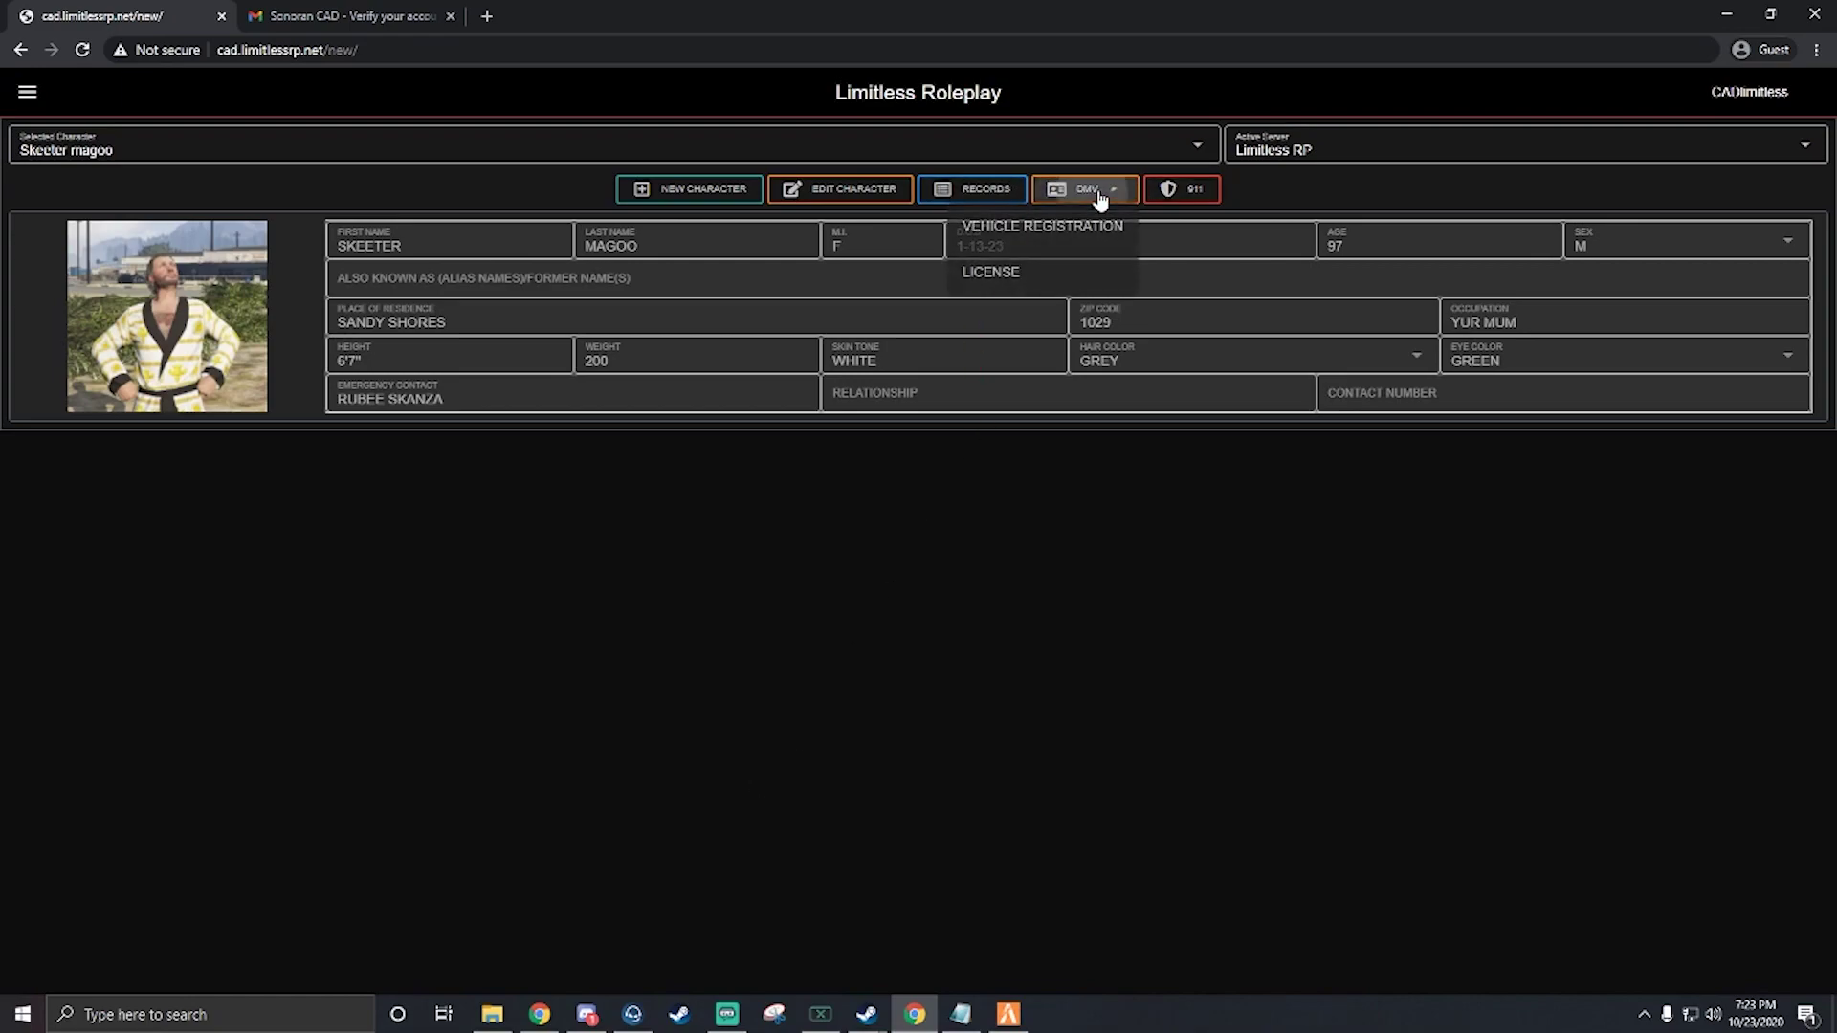
{"action": "left_click", "coordinate": [1014, 279]}
{"action": "left_click", "coordinate": [623, 347]}
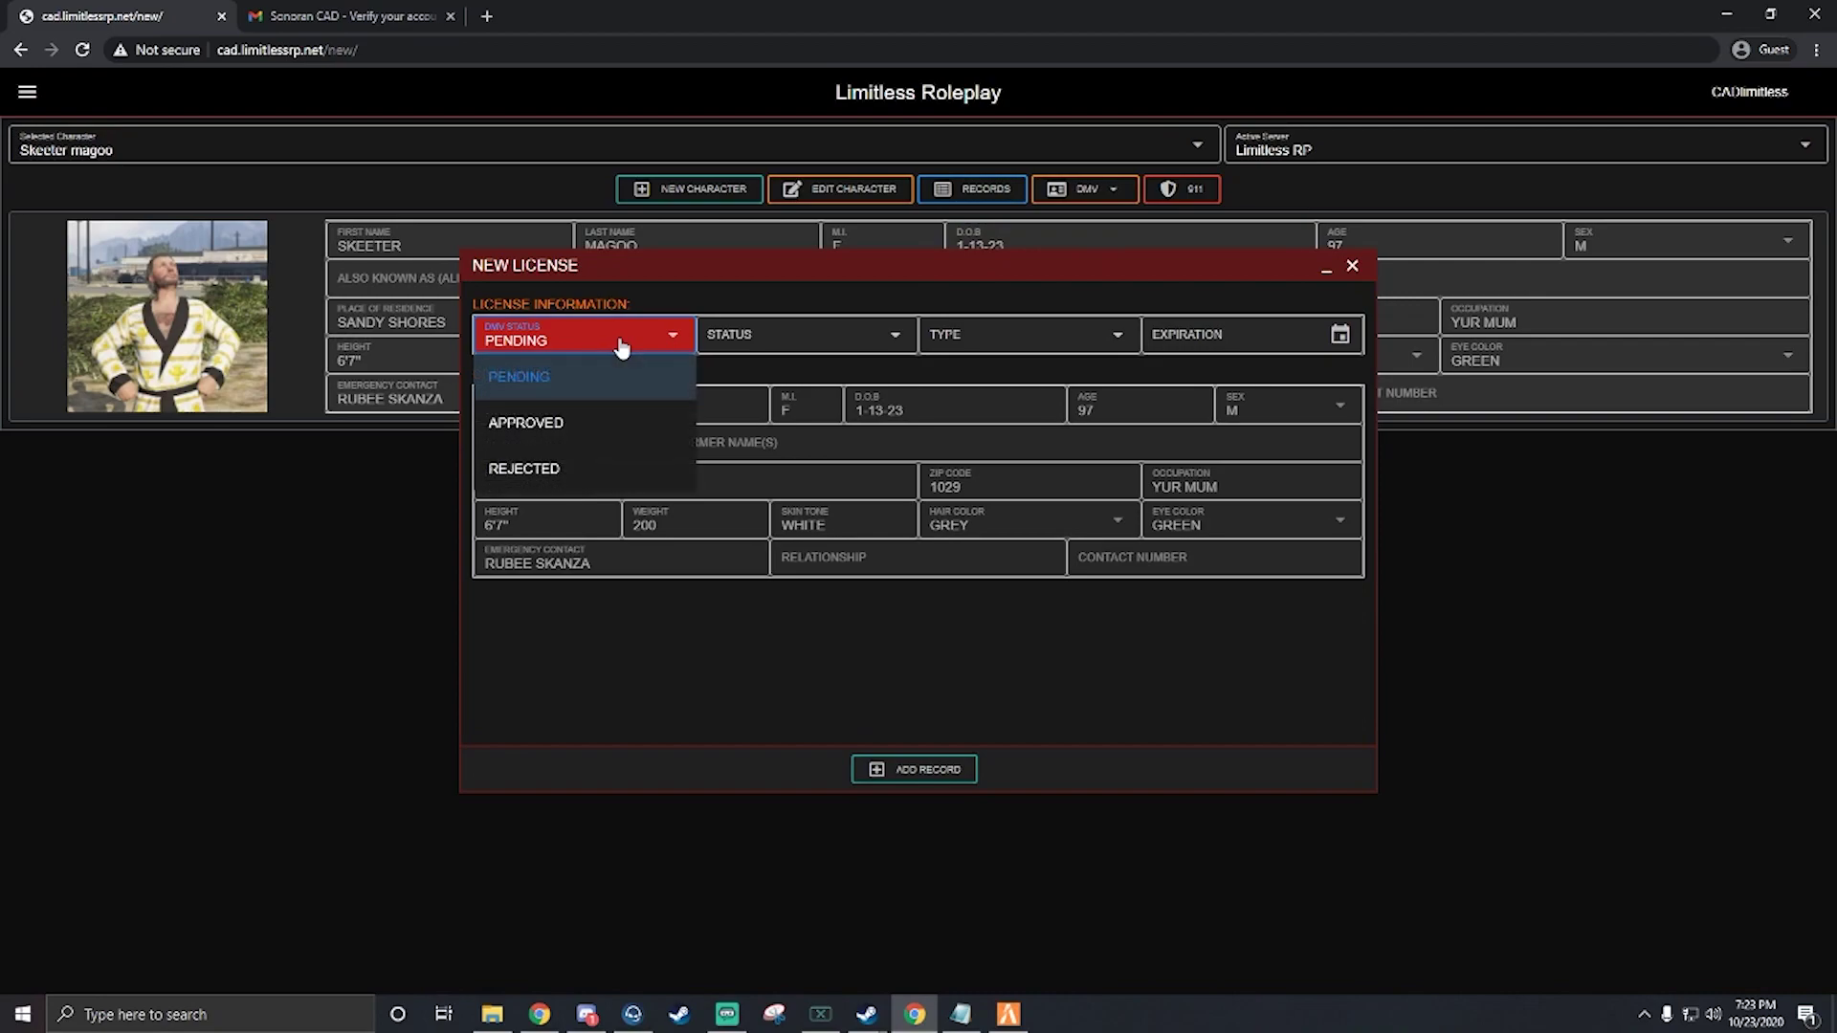
{"action": "left_click", "coordinate": [535, 424]}
{"action": "left_click", "coordinate": [771, 340]}
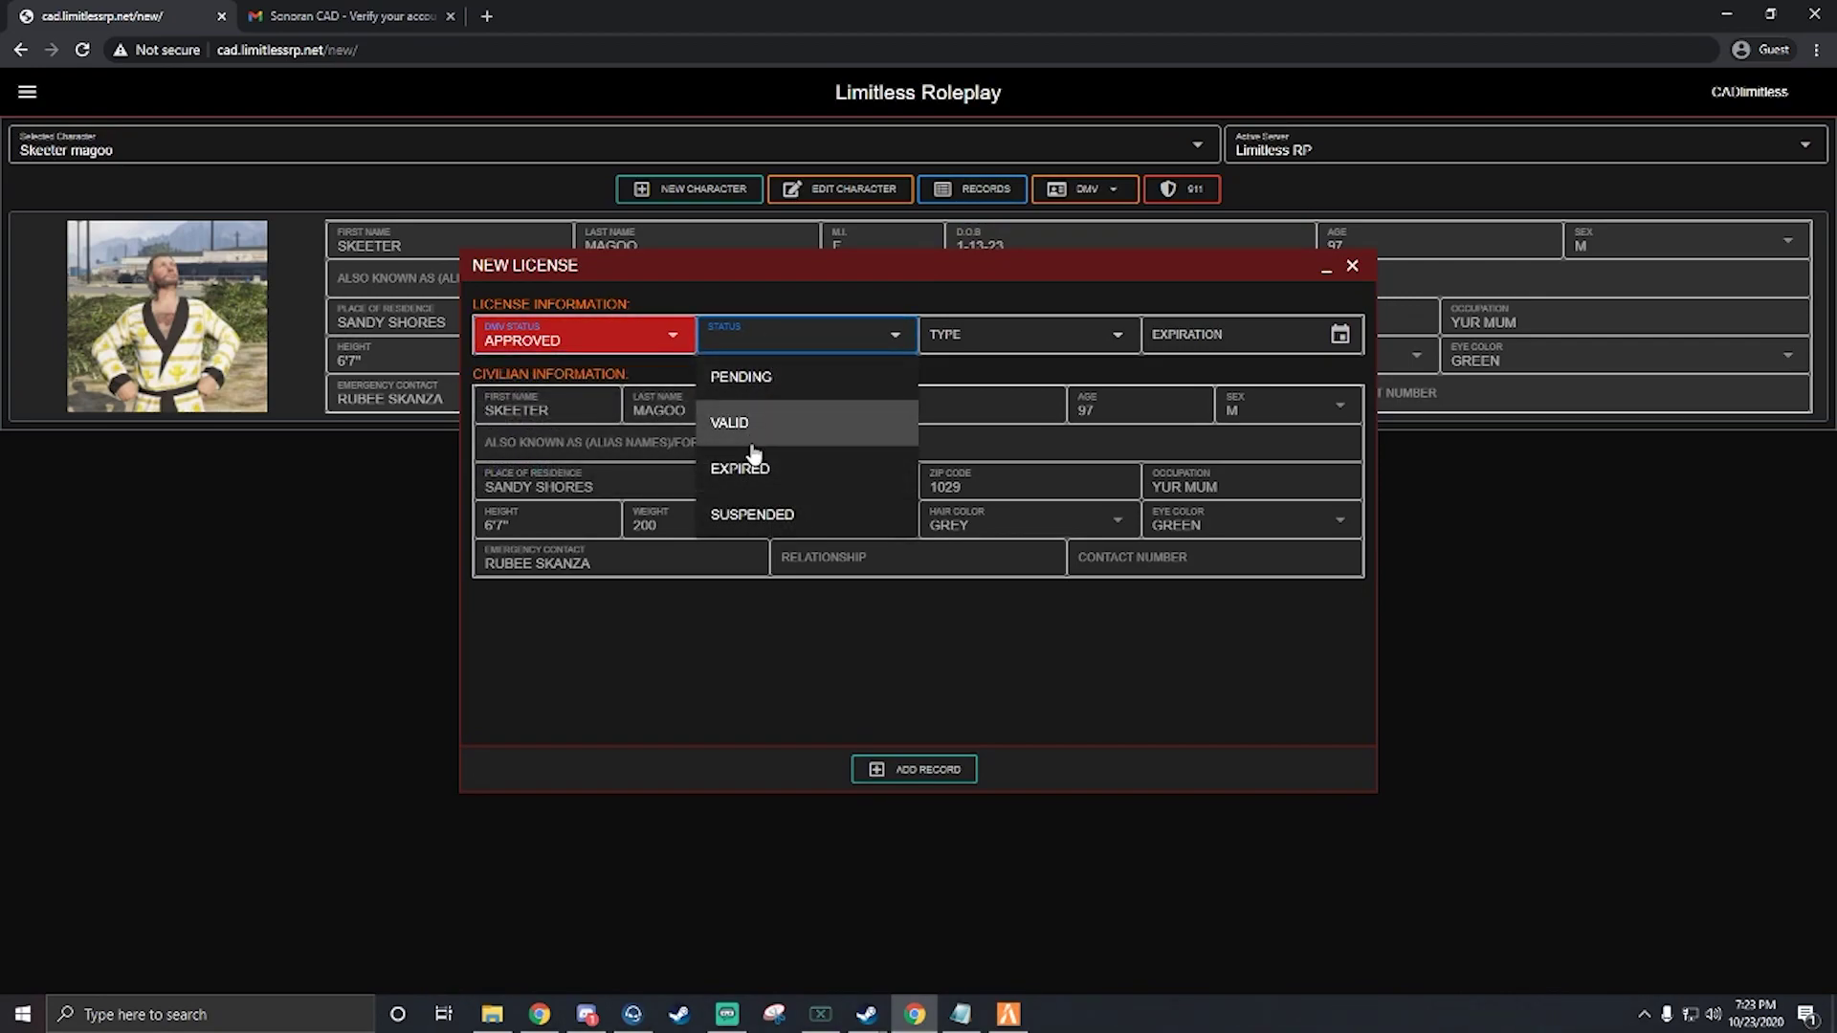
{"action": "left_click", "coordinate": [727, 422]}
{"action": "left_click", "coordinate": [1012, 336]}
{"action": "left_click", "coordinate": [947, 383]}
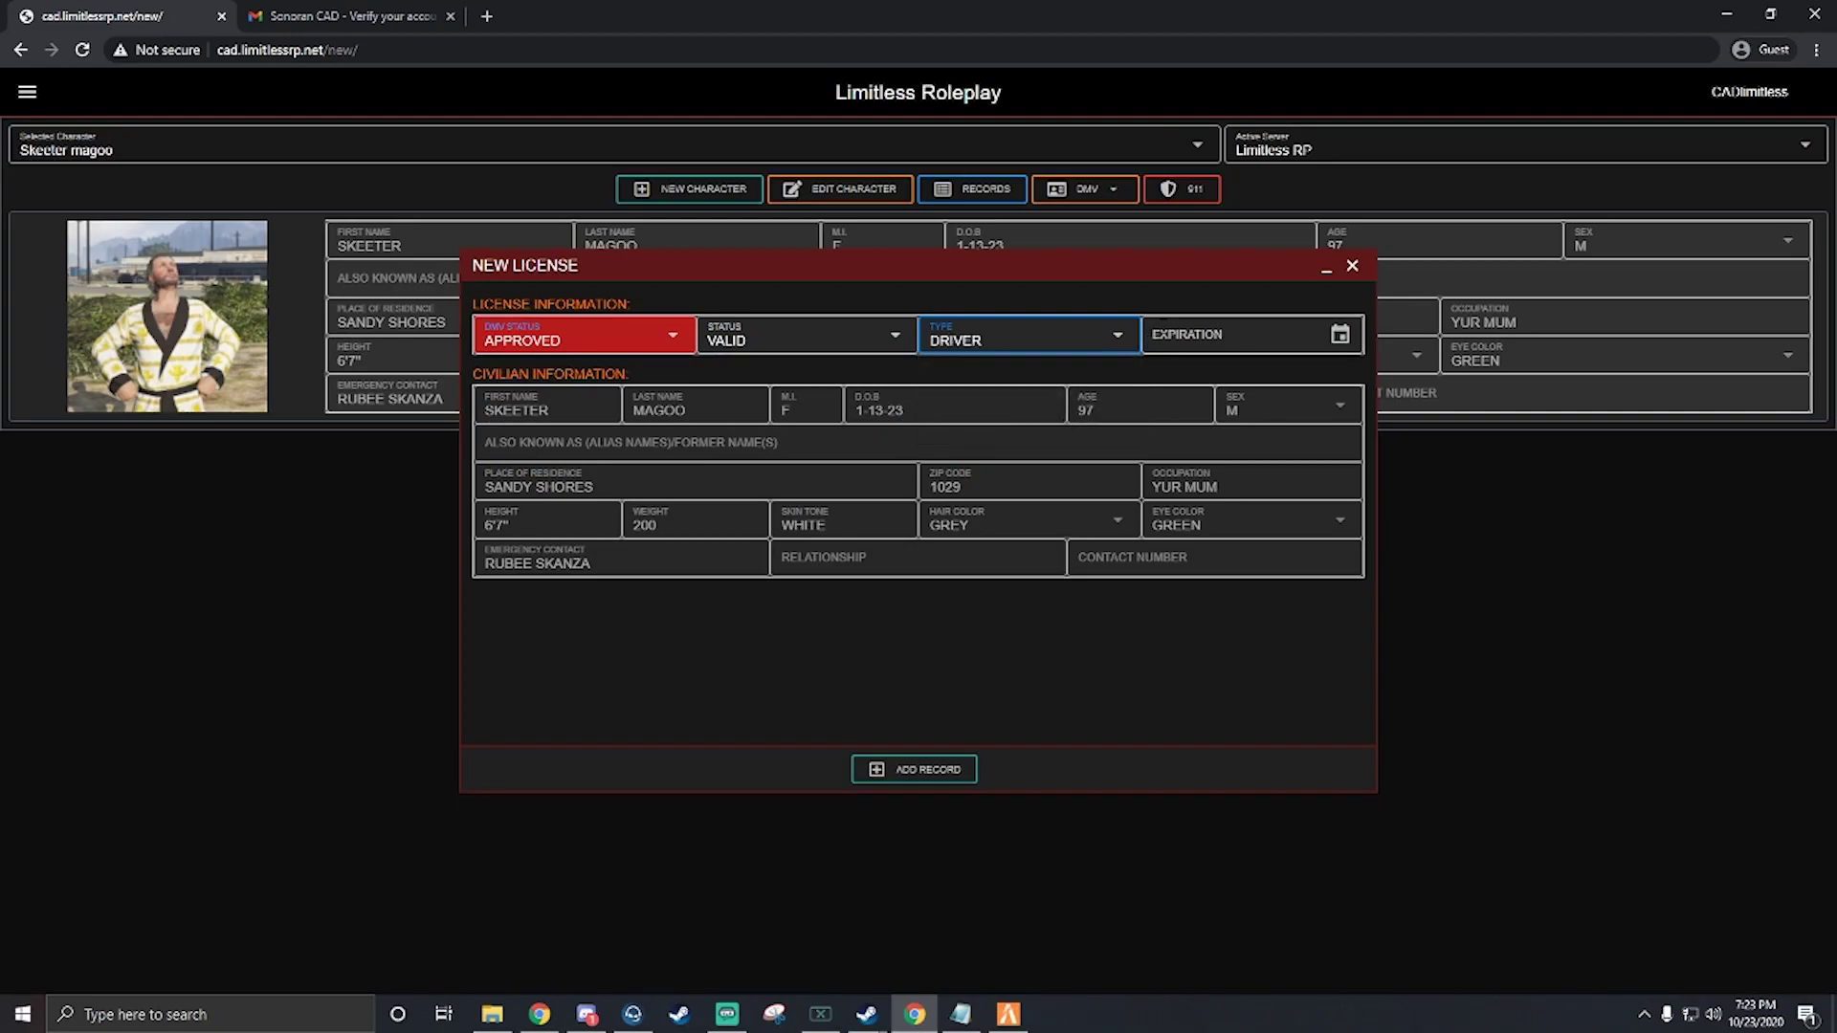
Set the license expiration to 10/01/2025 and add the record
{"action": "left_click", "coordinate": [1340, 337]}
{"action": "left_click", "coordinate": [1452, 267]}
{"action": "left_click", "coordinate": [1452, 268]}
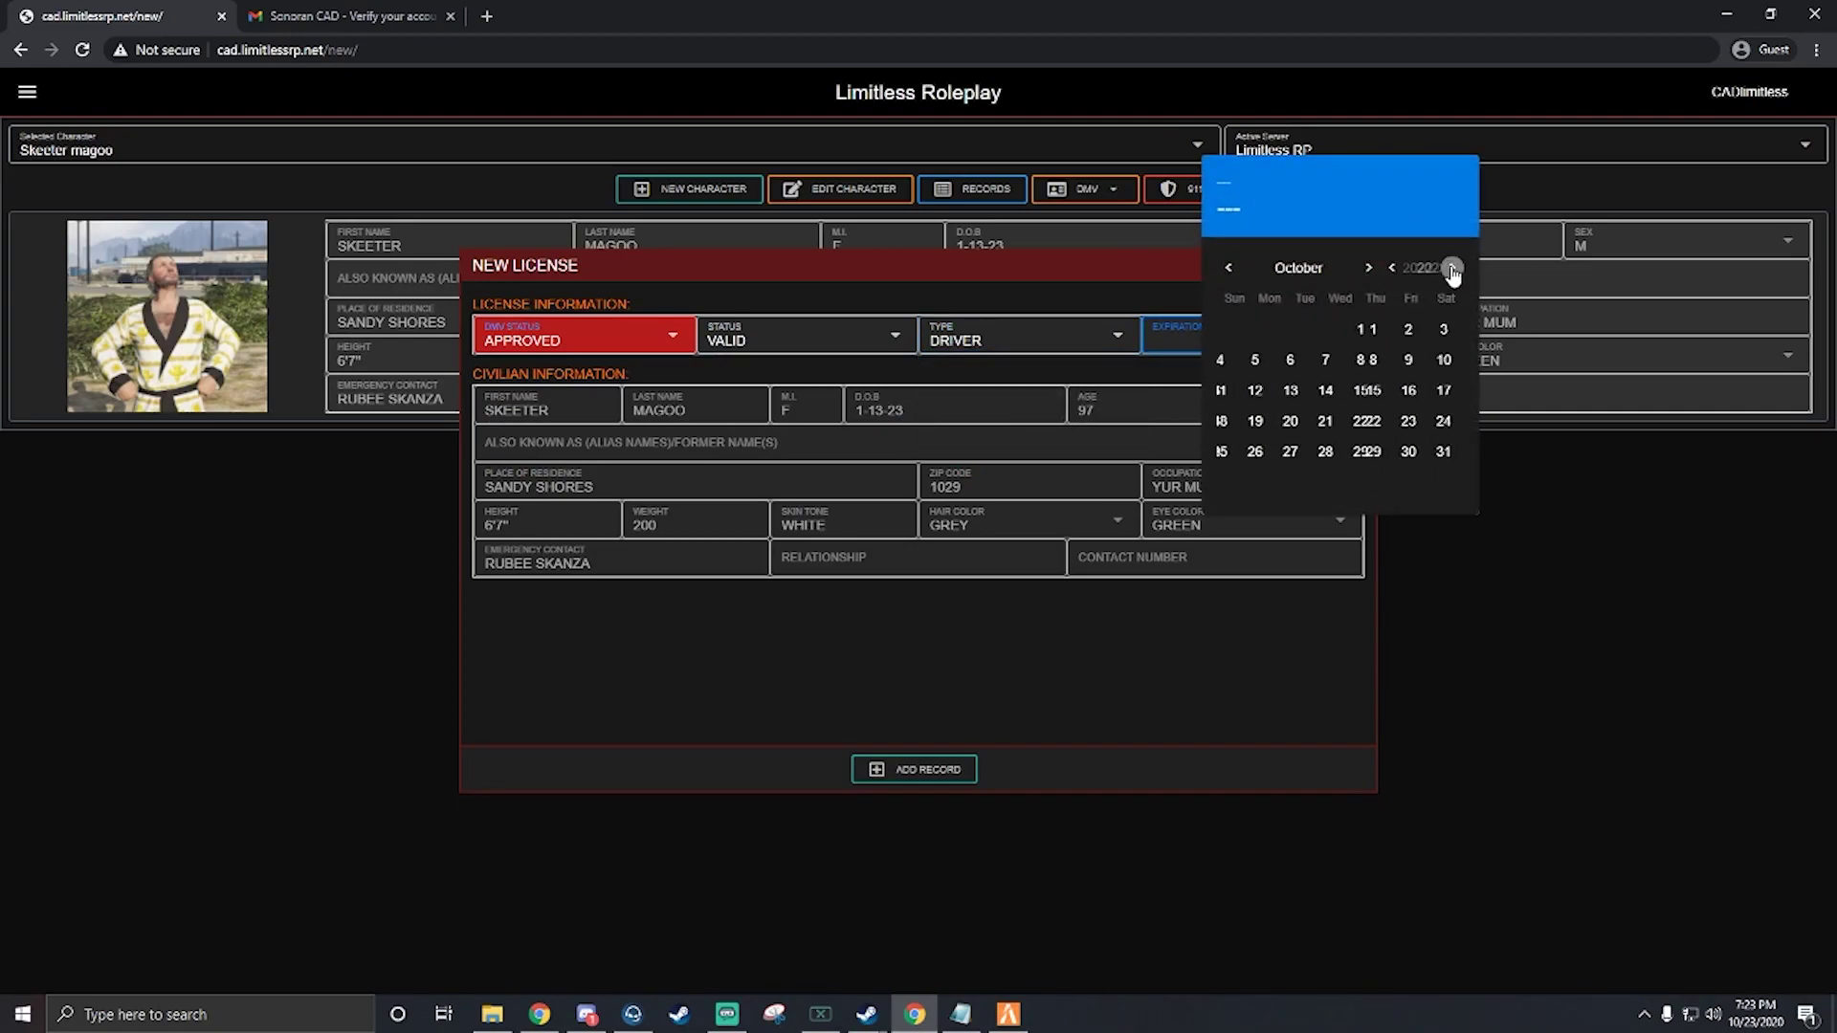
{"action": "left_click", "coordinate": [1452, 268]}
{"action": "left_click", "coordinate": [1452, 267]}
{"action": "left_click", "coordinate": [1452, 268]}
{"action": "left_click", "coordinate": [1340, 329]}
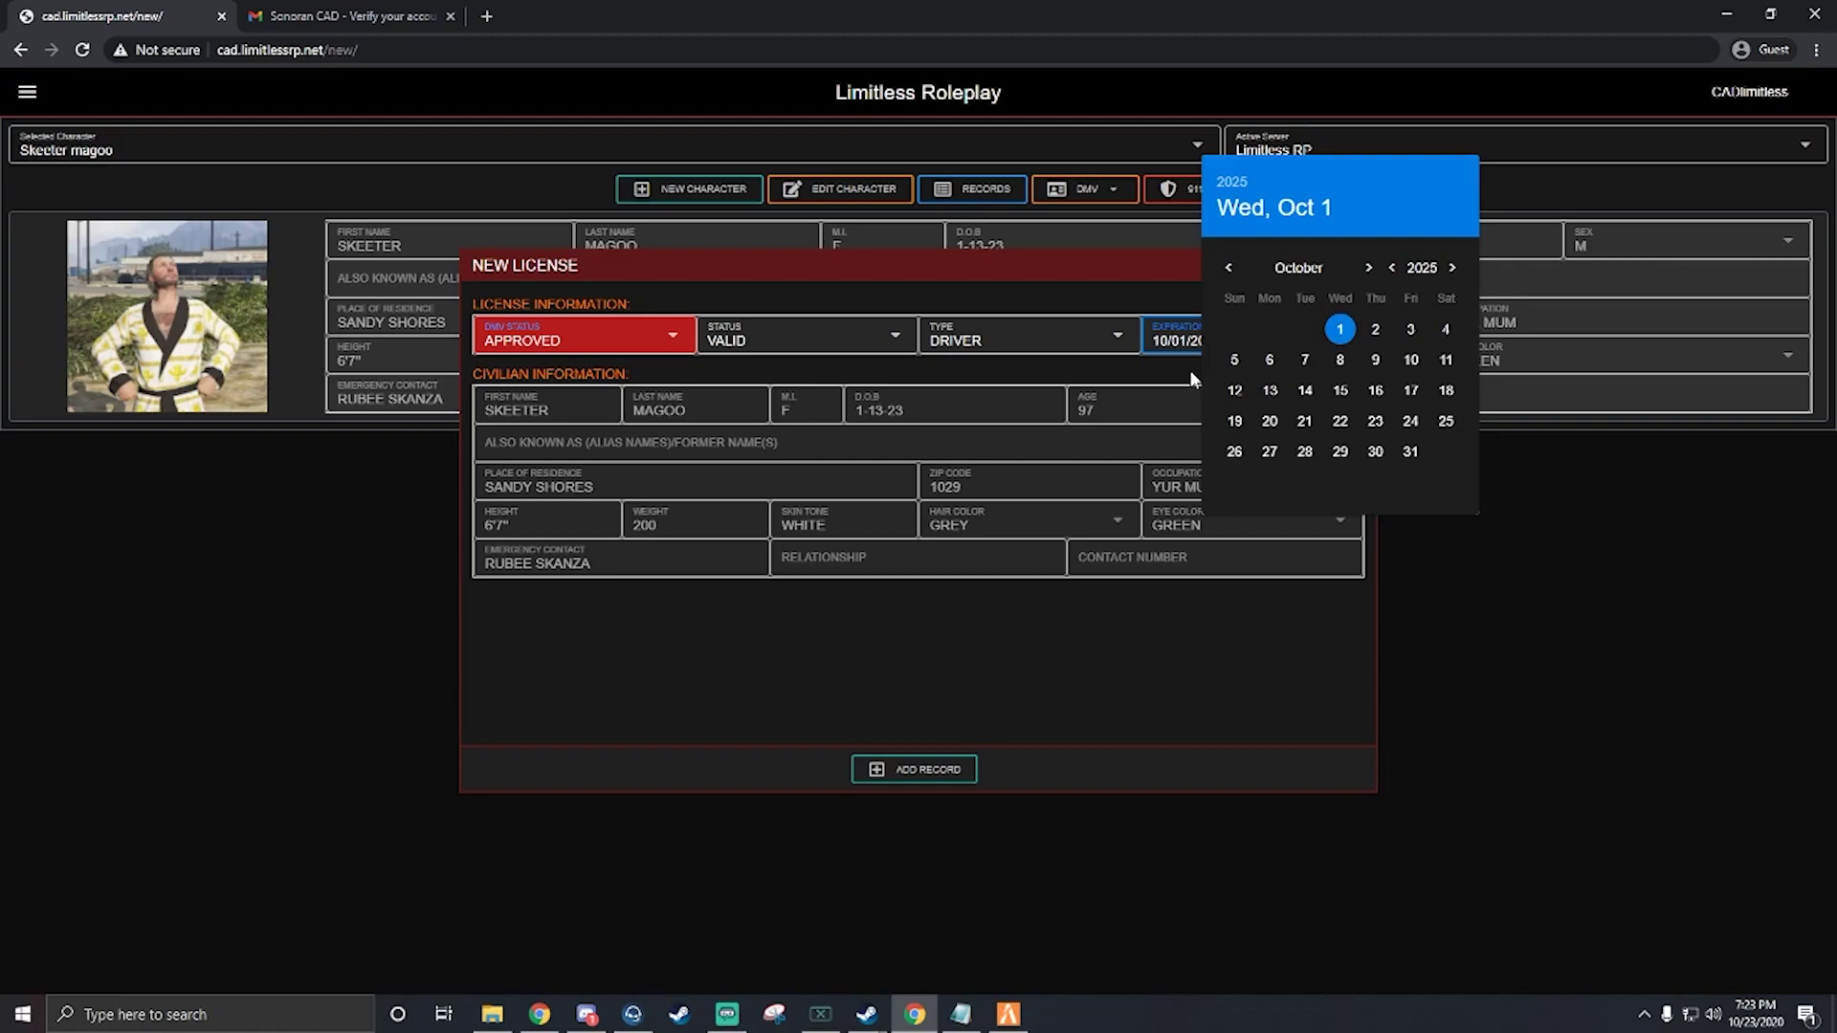
{"action": "left_click", "coordinate": [1217, 671]}
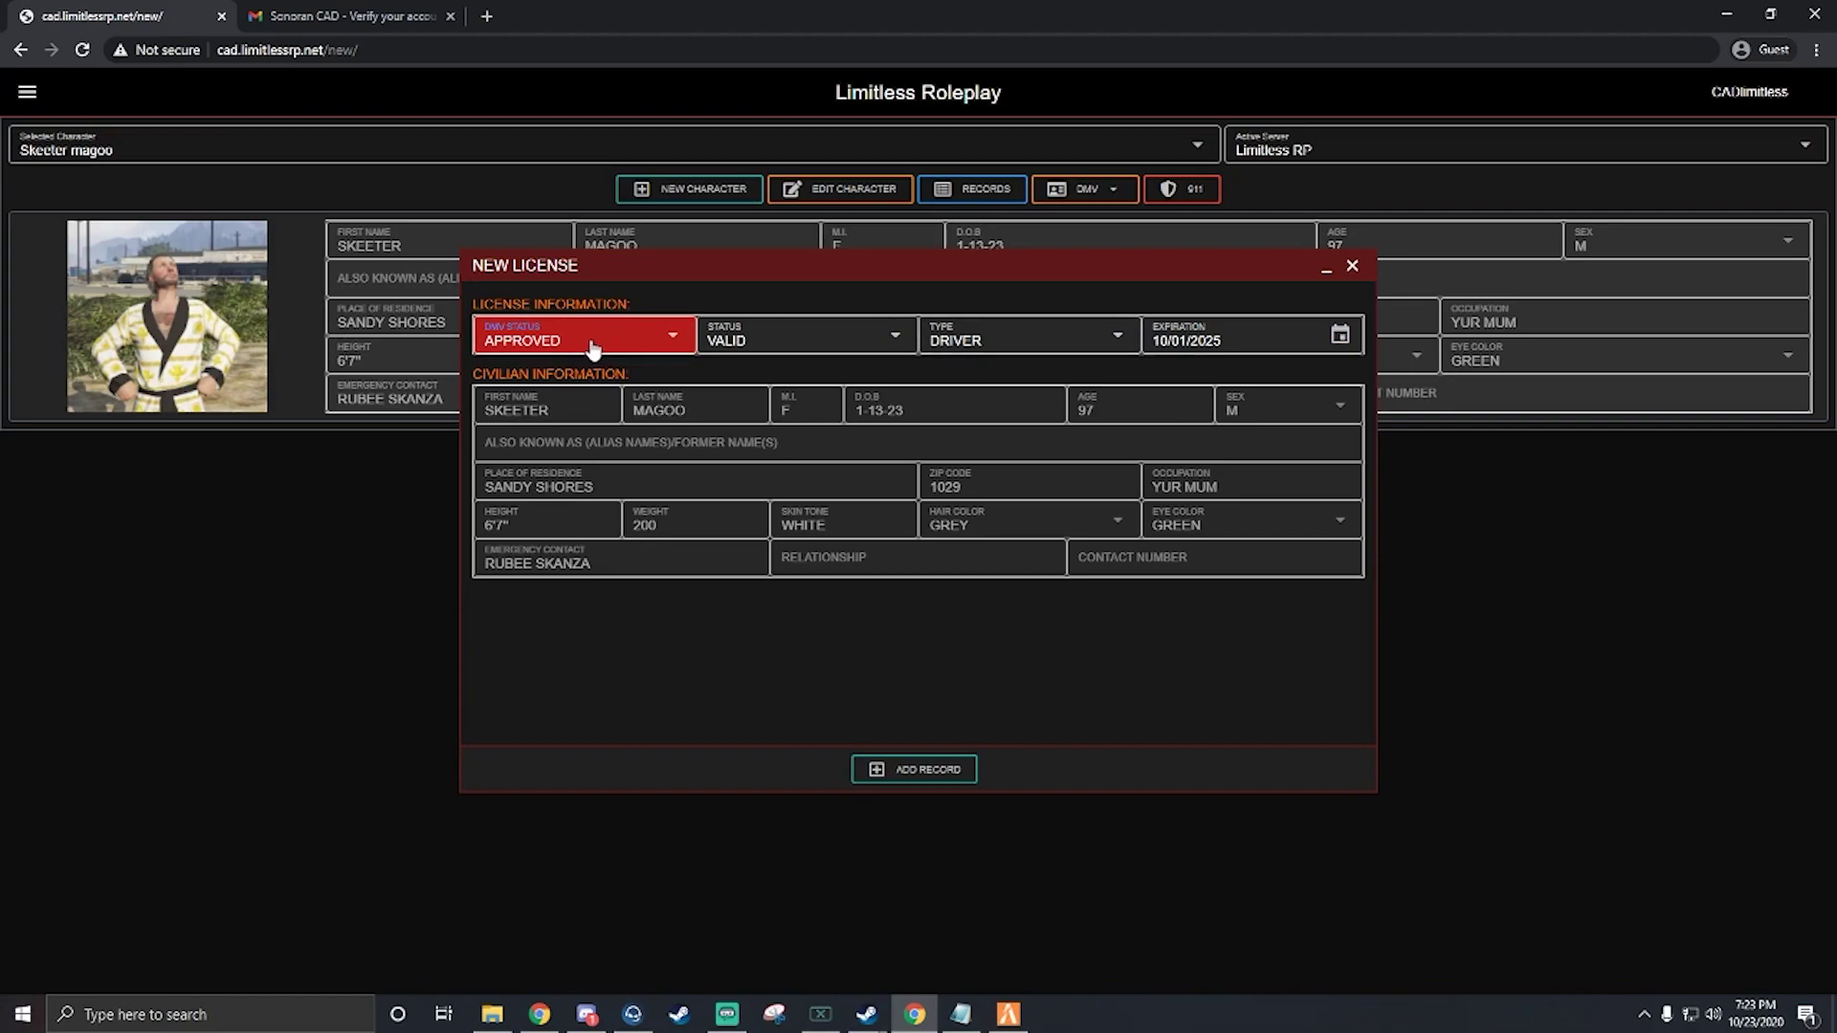
{"action": "left_click", "coordinate": [911, 777]}
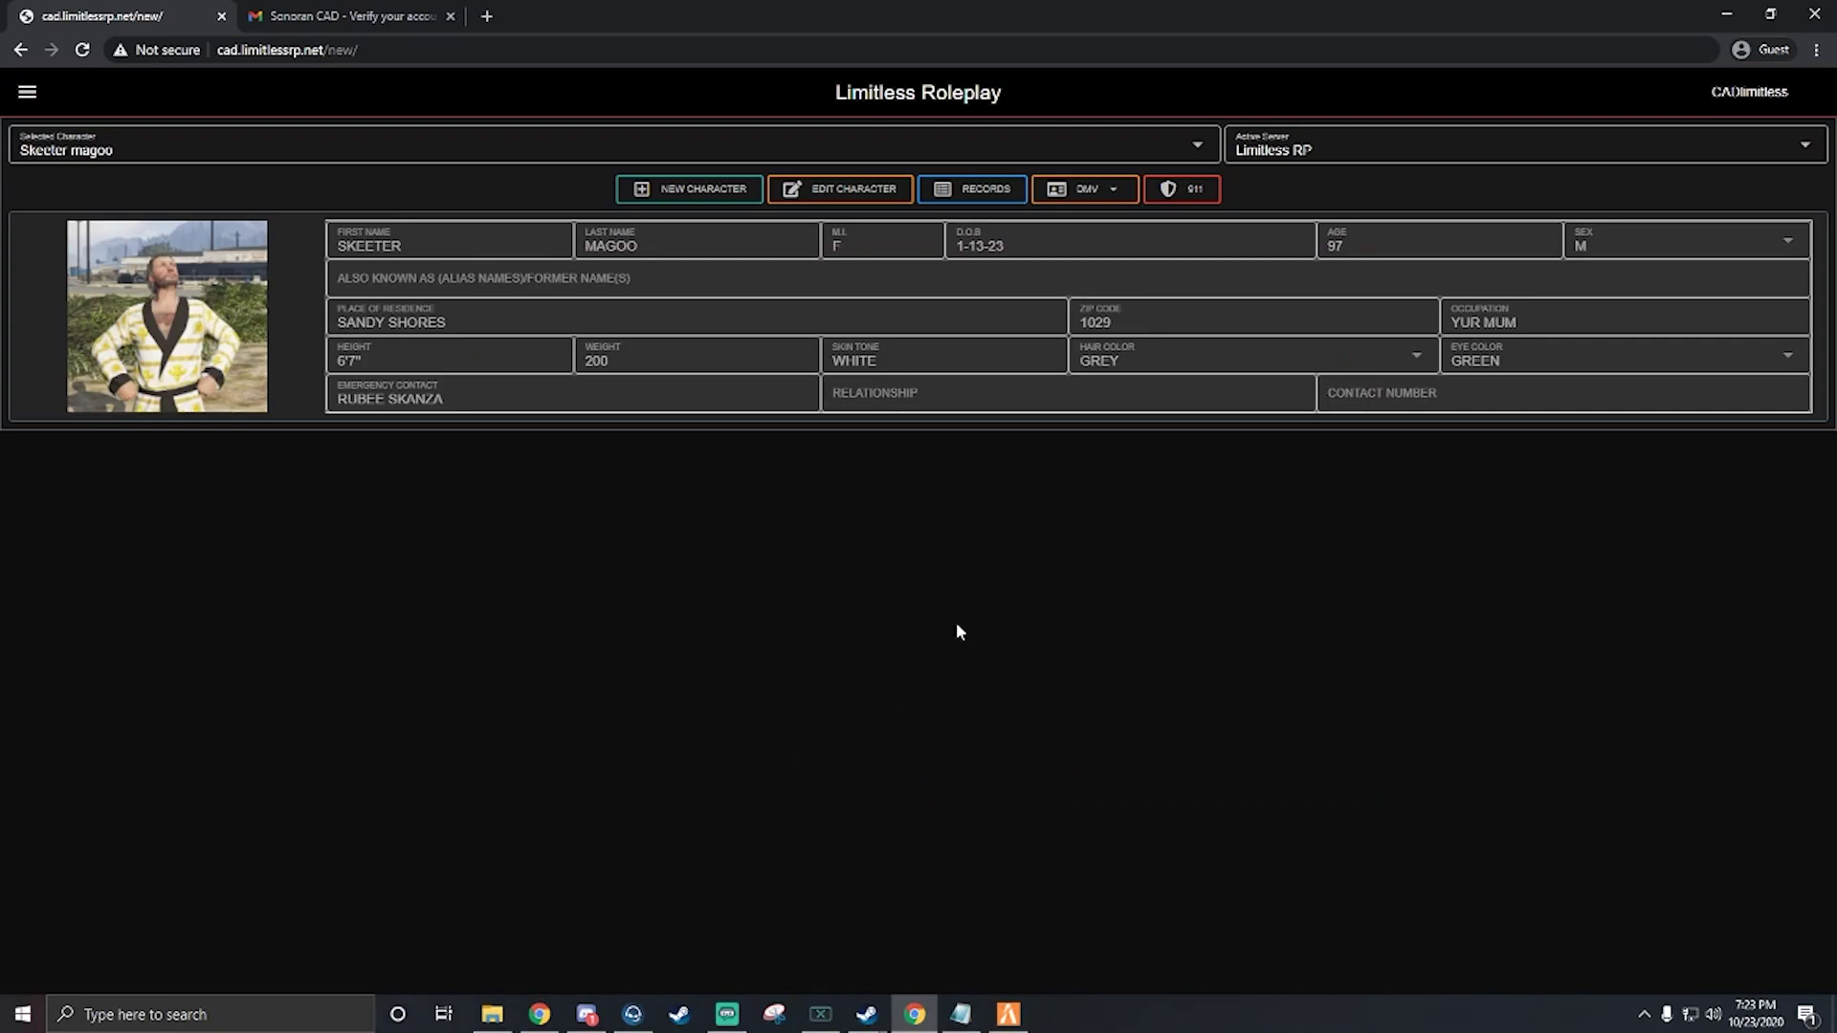
Start another DMV license record with DMV status Rejected, status Suspended, type Weapon
{"action": "left_click", "coordinate": [1087, 189]}
{"action": "left_click", "coordinate": [985, 272]}
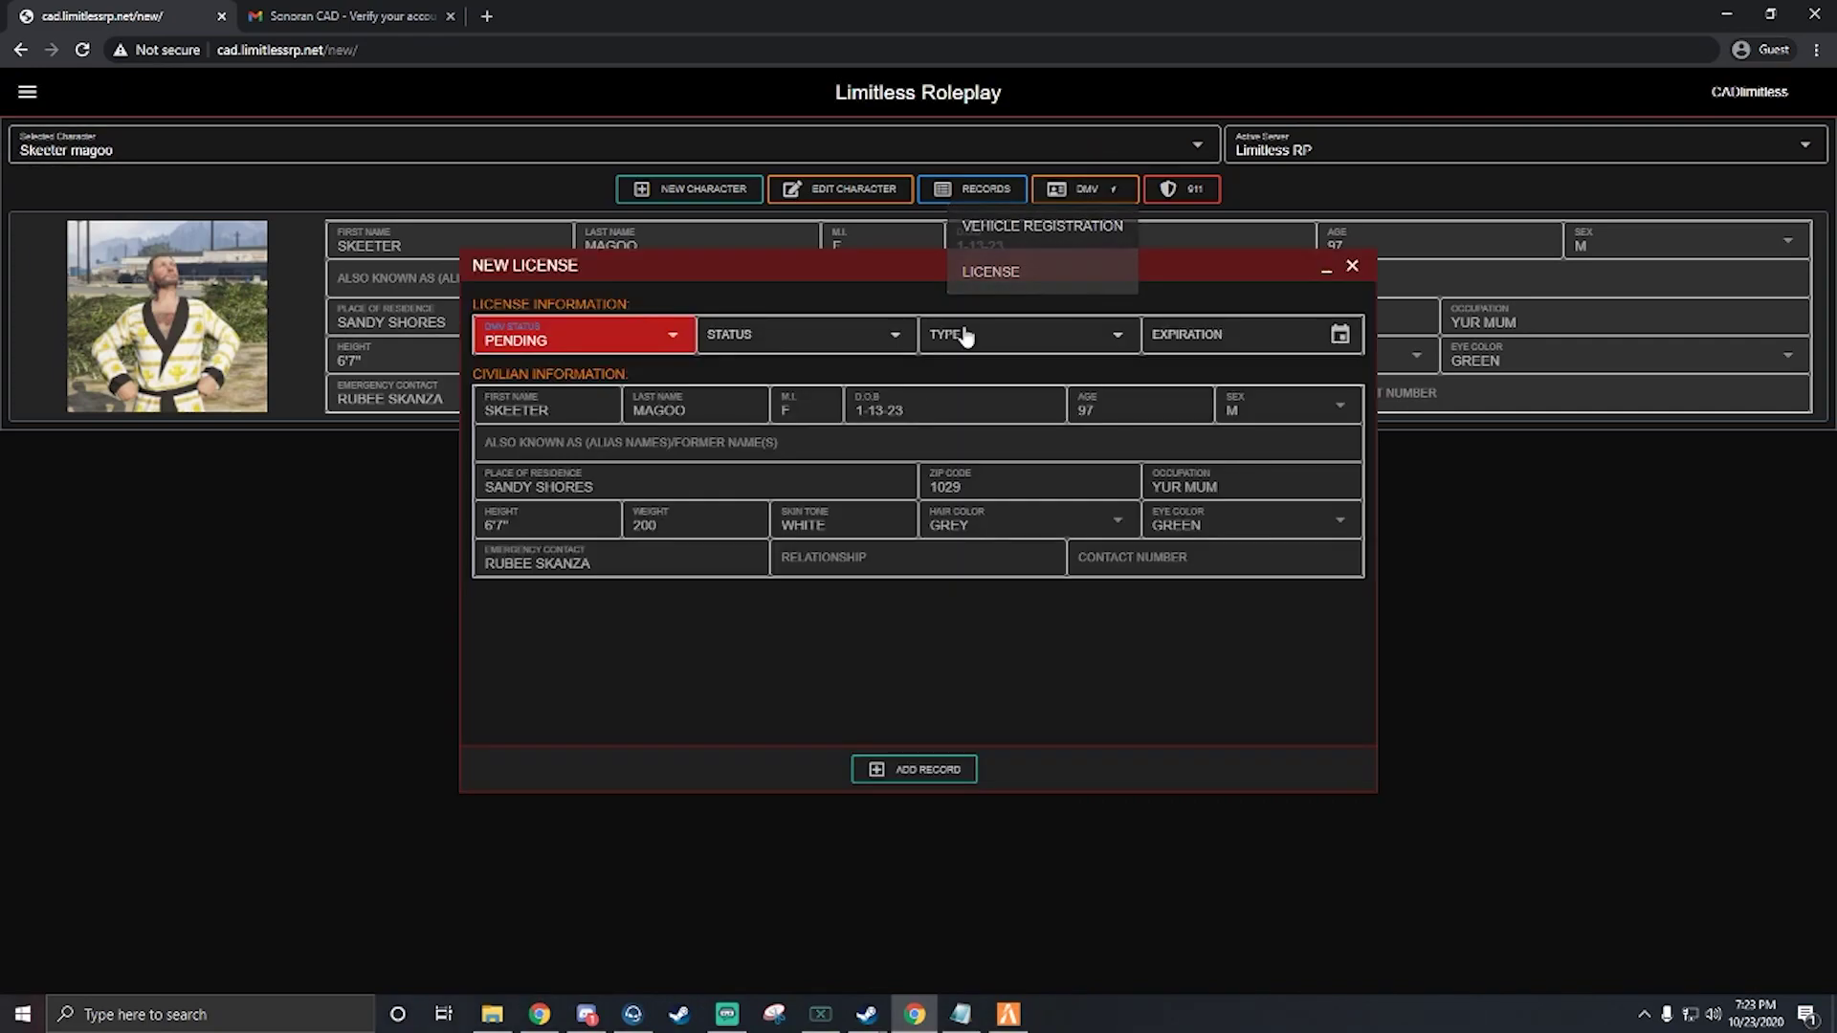
{"action": "left_click", "coordinate": [589, 340]}
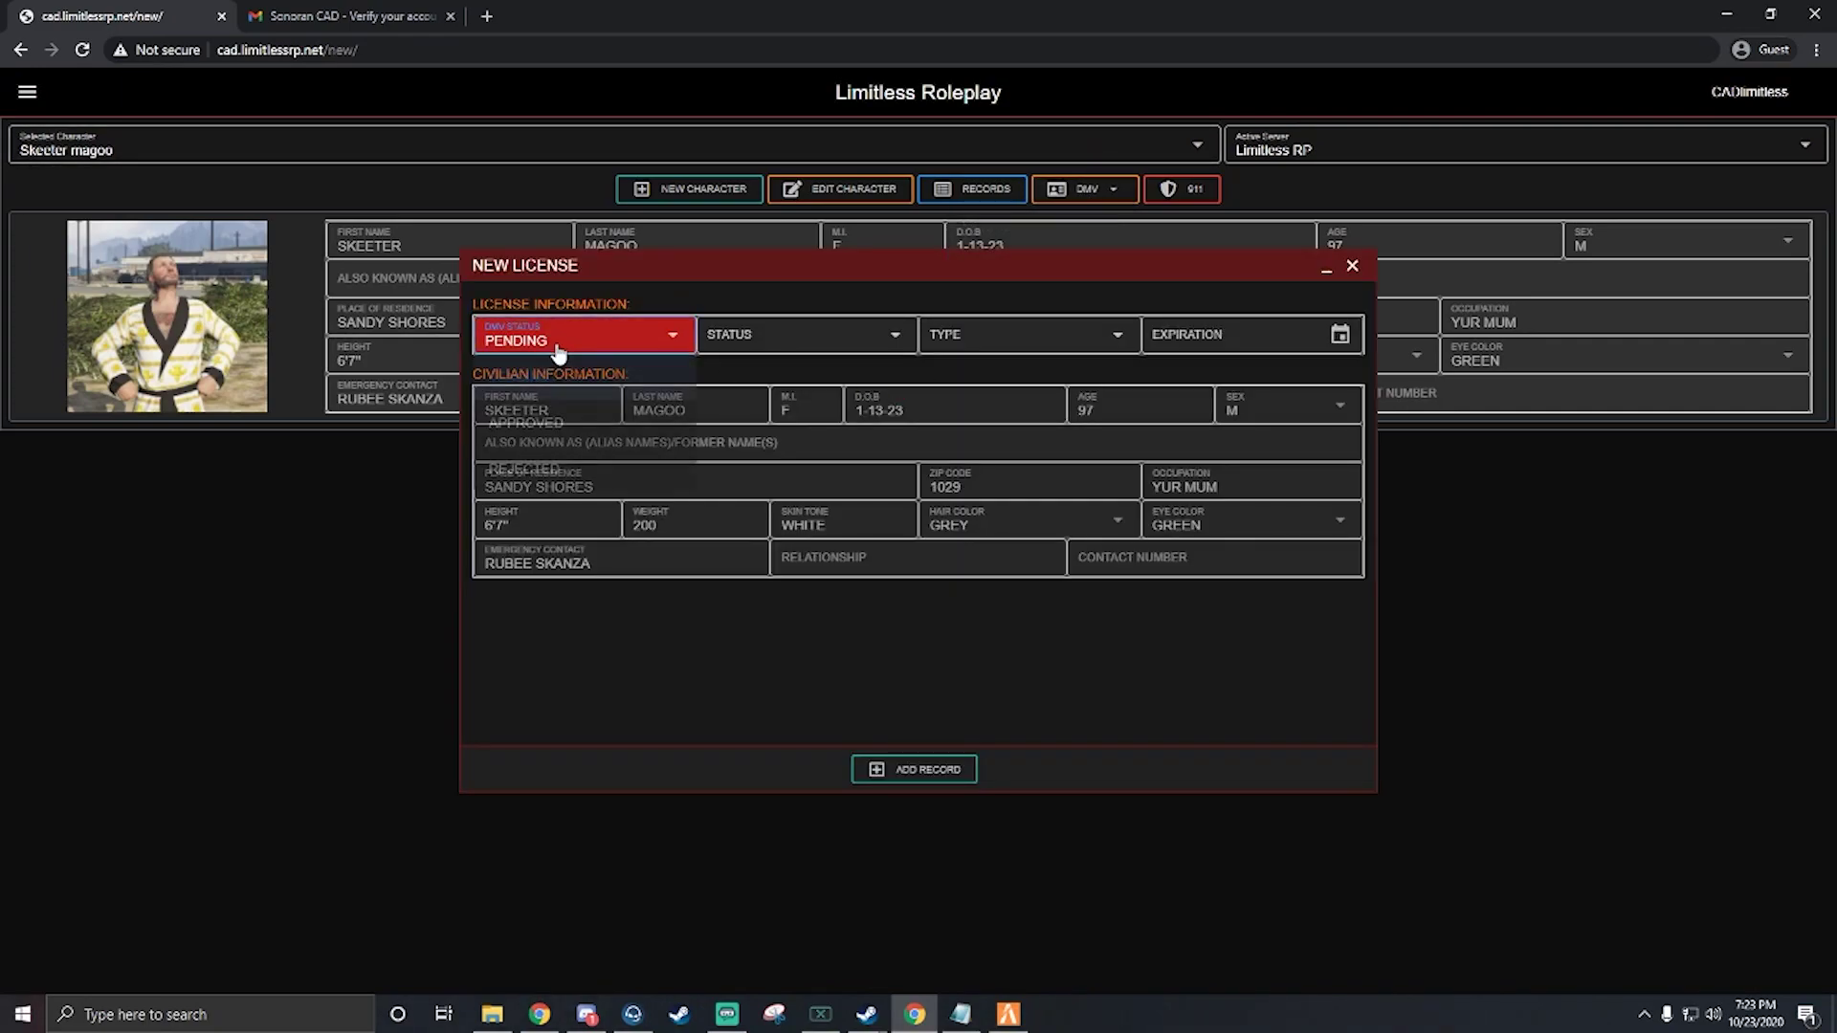
{"action": "left_click", "coordinate": [523, 472]}
{"action": "left_click", "coordinate": [759, 342]}
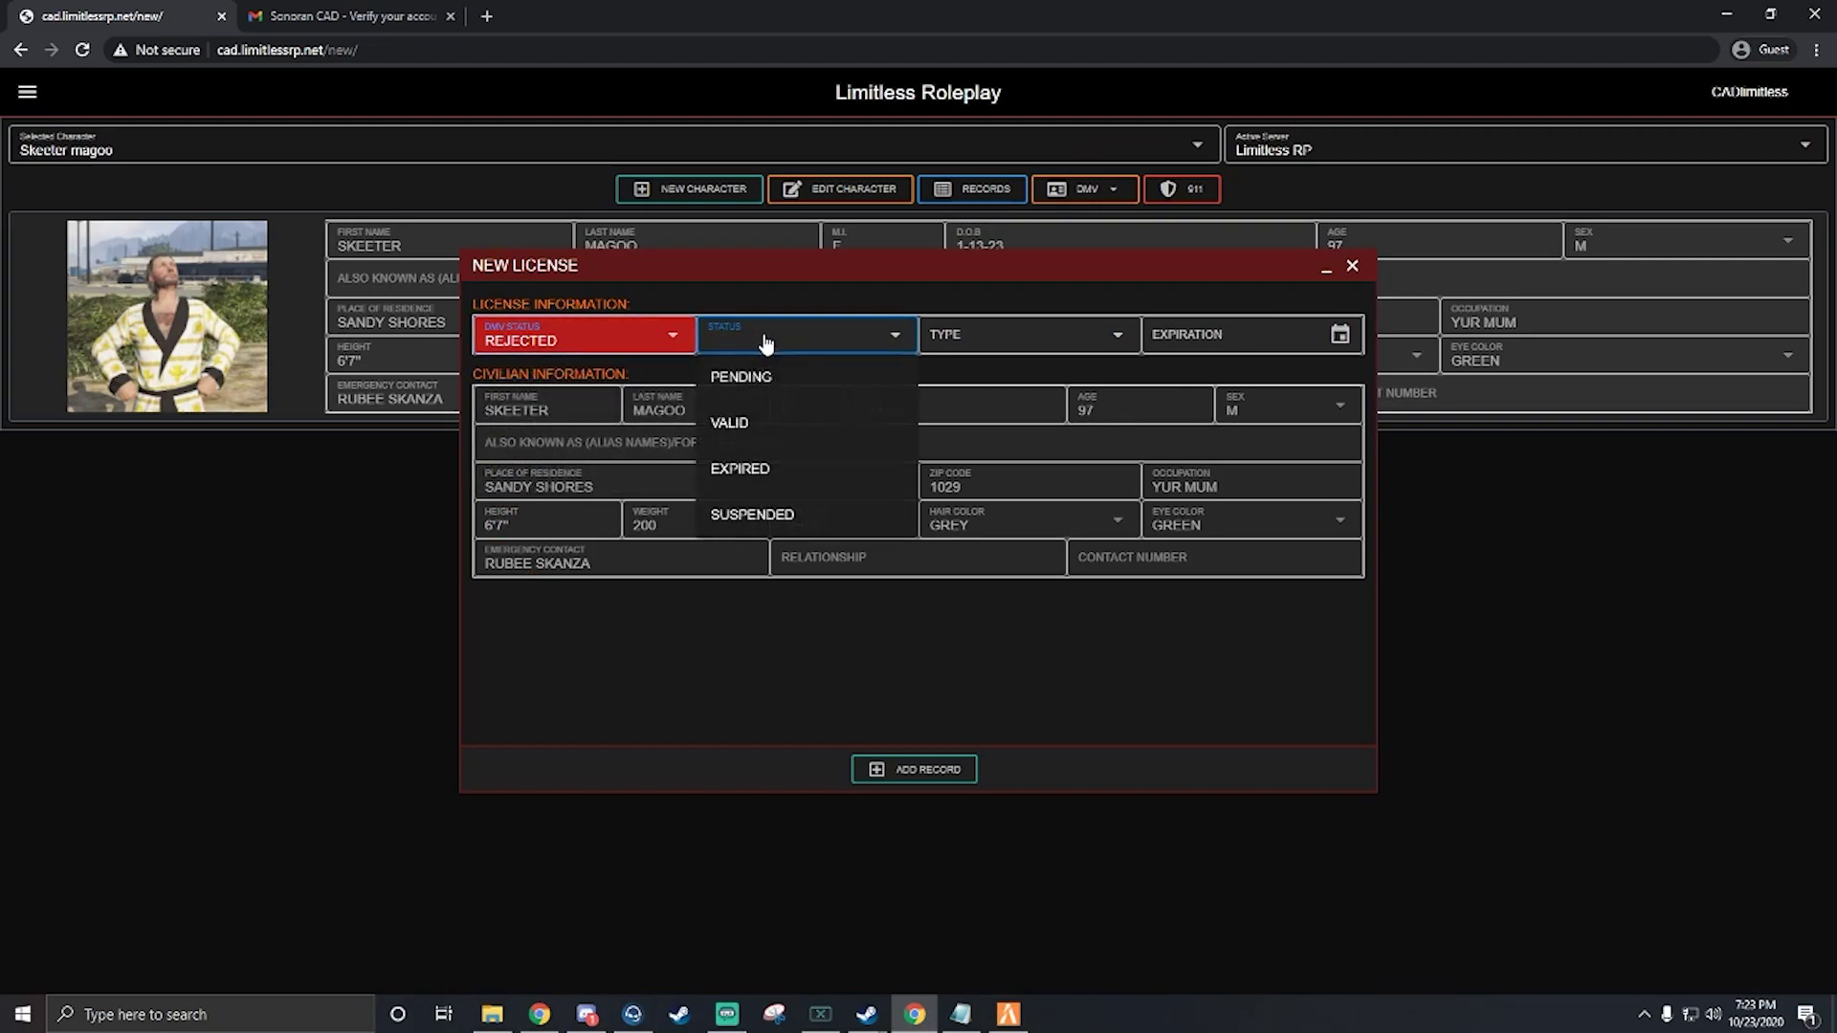
{"action": "left_click", "coordinate": [751, 517]}
{"action": "left_click", "coordinate": [1000, 337]}
{"action": "left_click", "coordinate": [976, 421]}
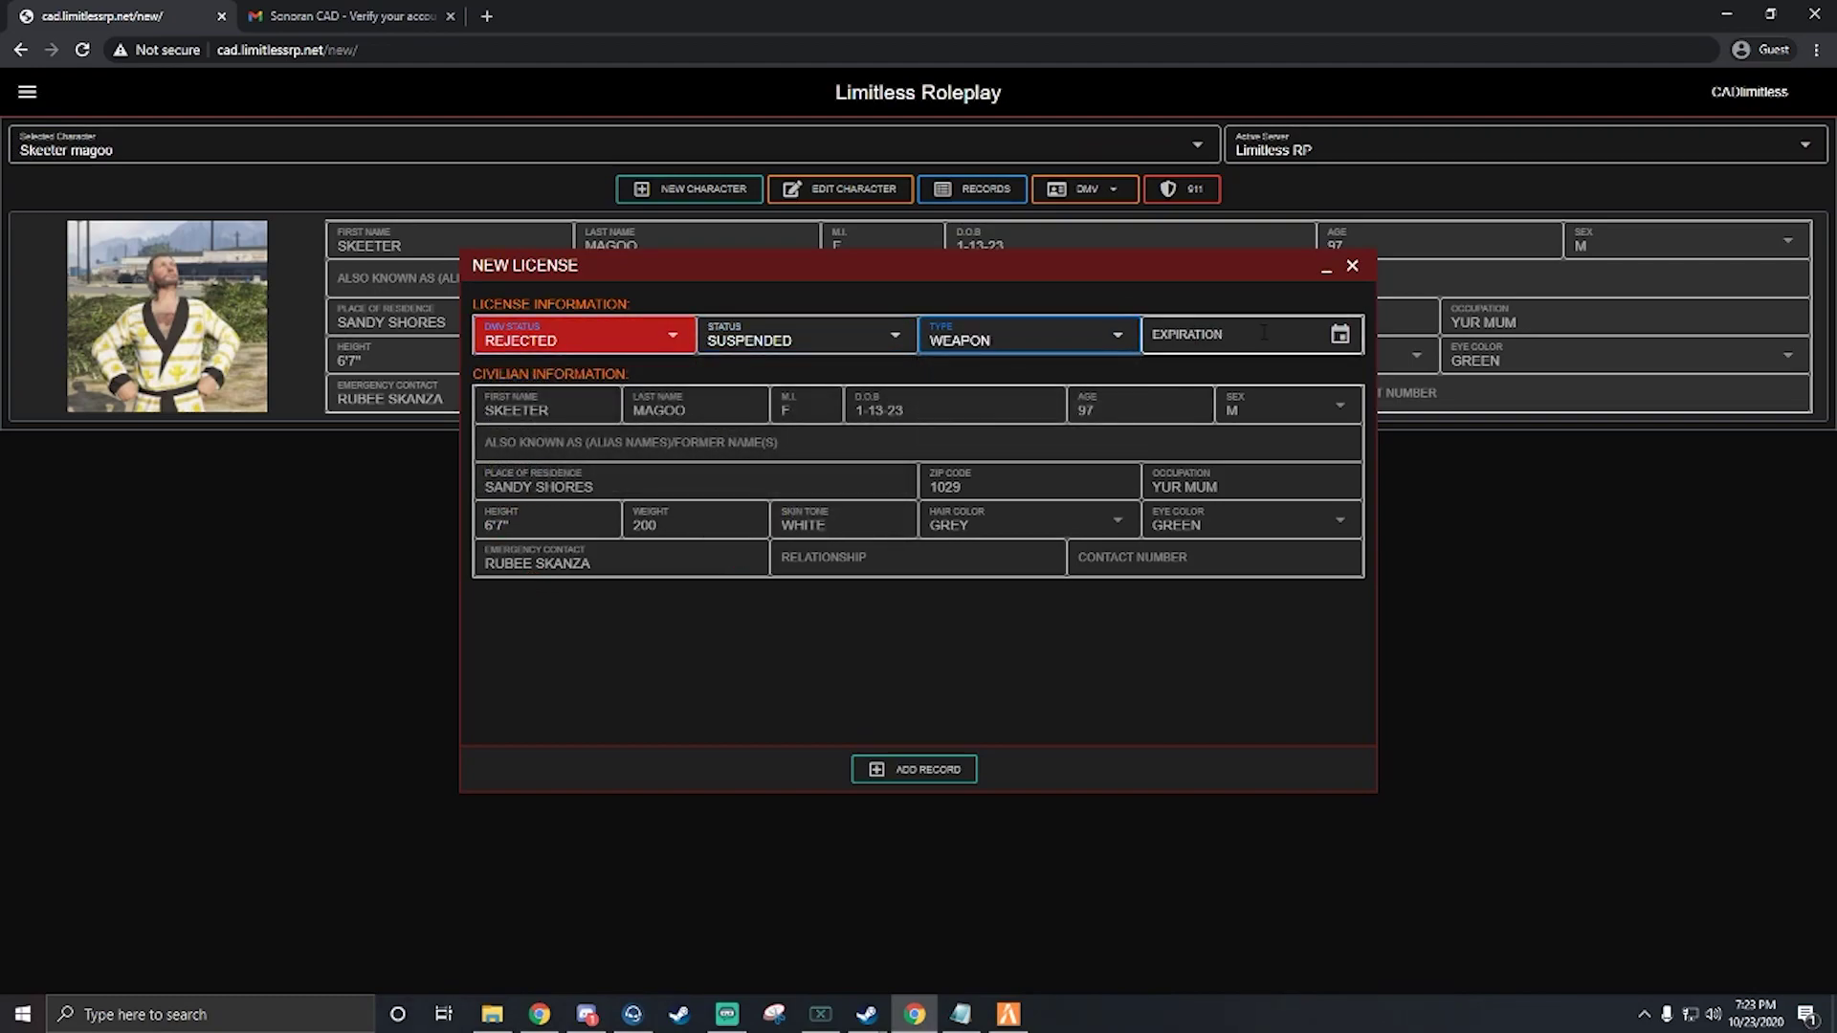
Set the weapon license expiration to 10/03/2016 and add the record
{"action": "left_click", "coordinate": [1340, 334]}
{"action": "left_click", "coordinate": [1392, 268]}
{"action": "left_click", "coordinate": [1392, 268]}
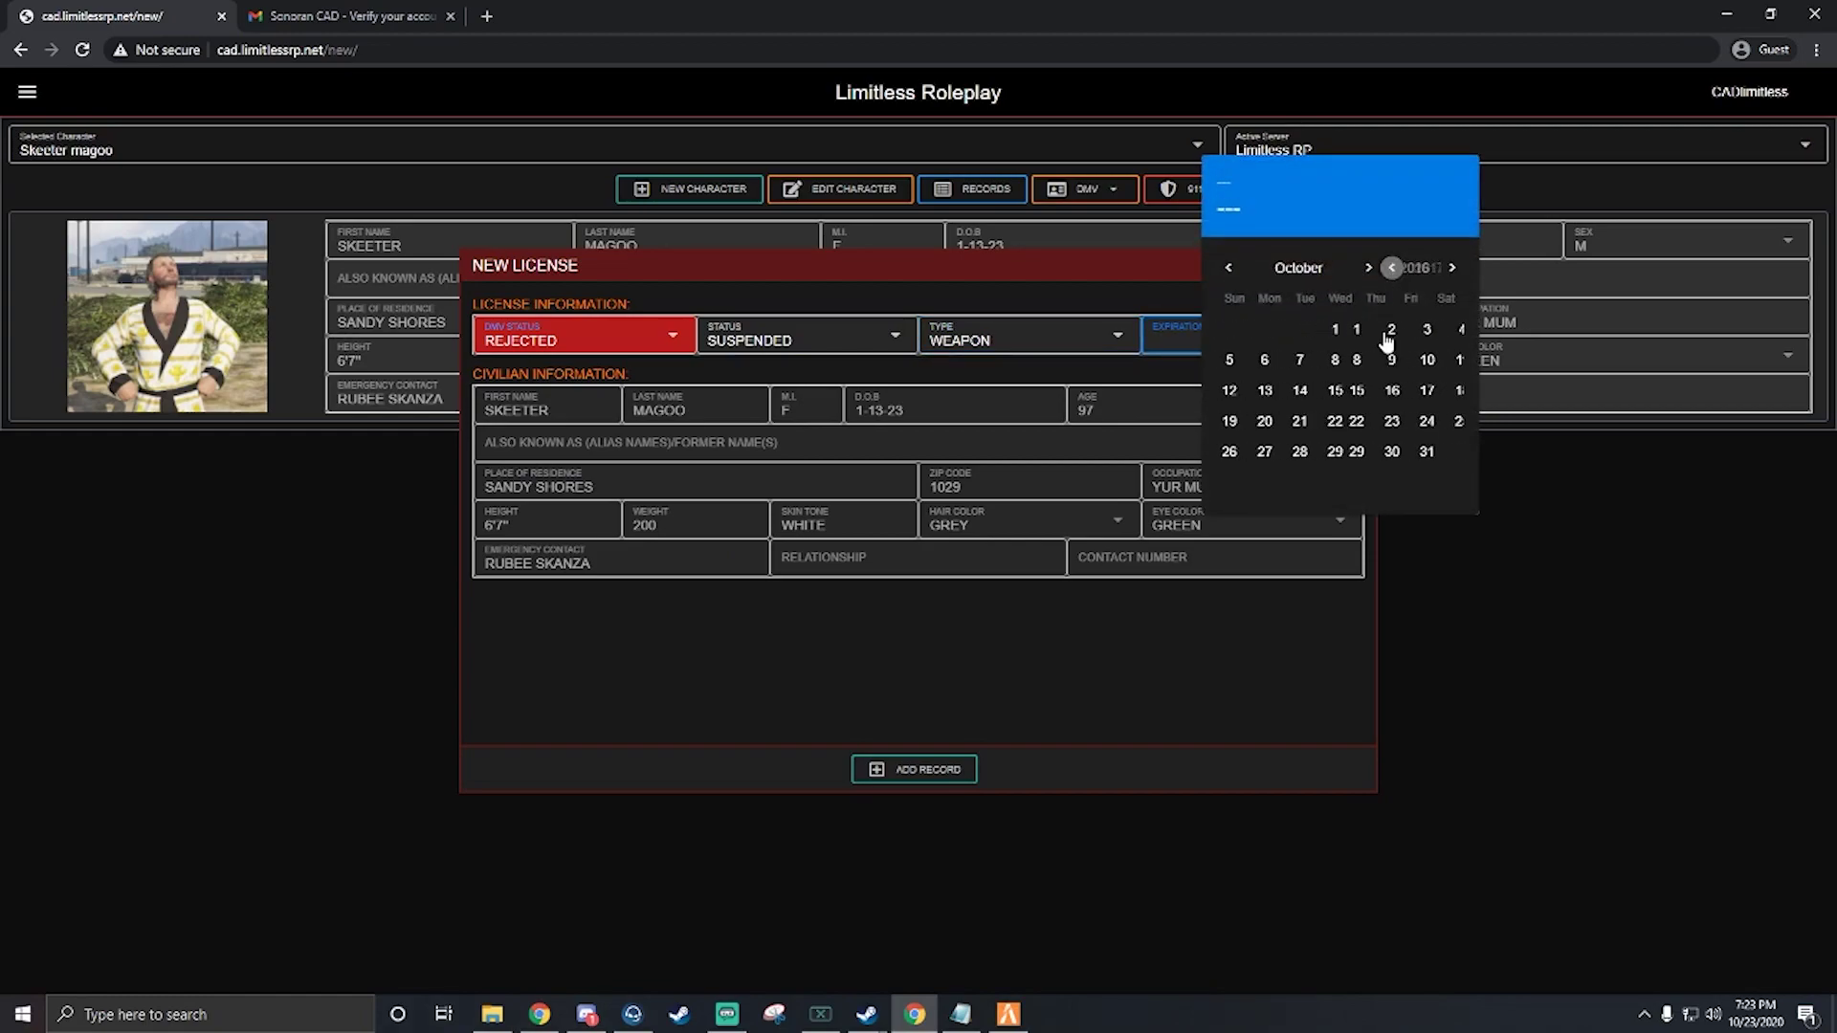
{"action": "left_click", "coordinate": [1265, 360]}
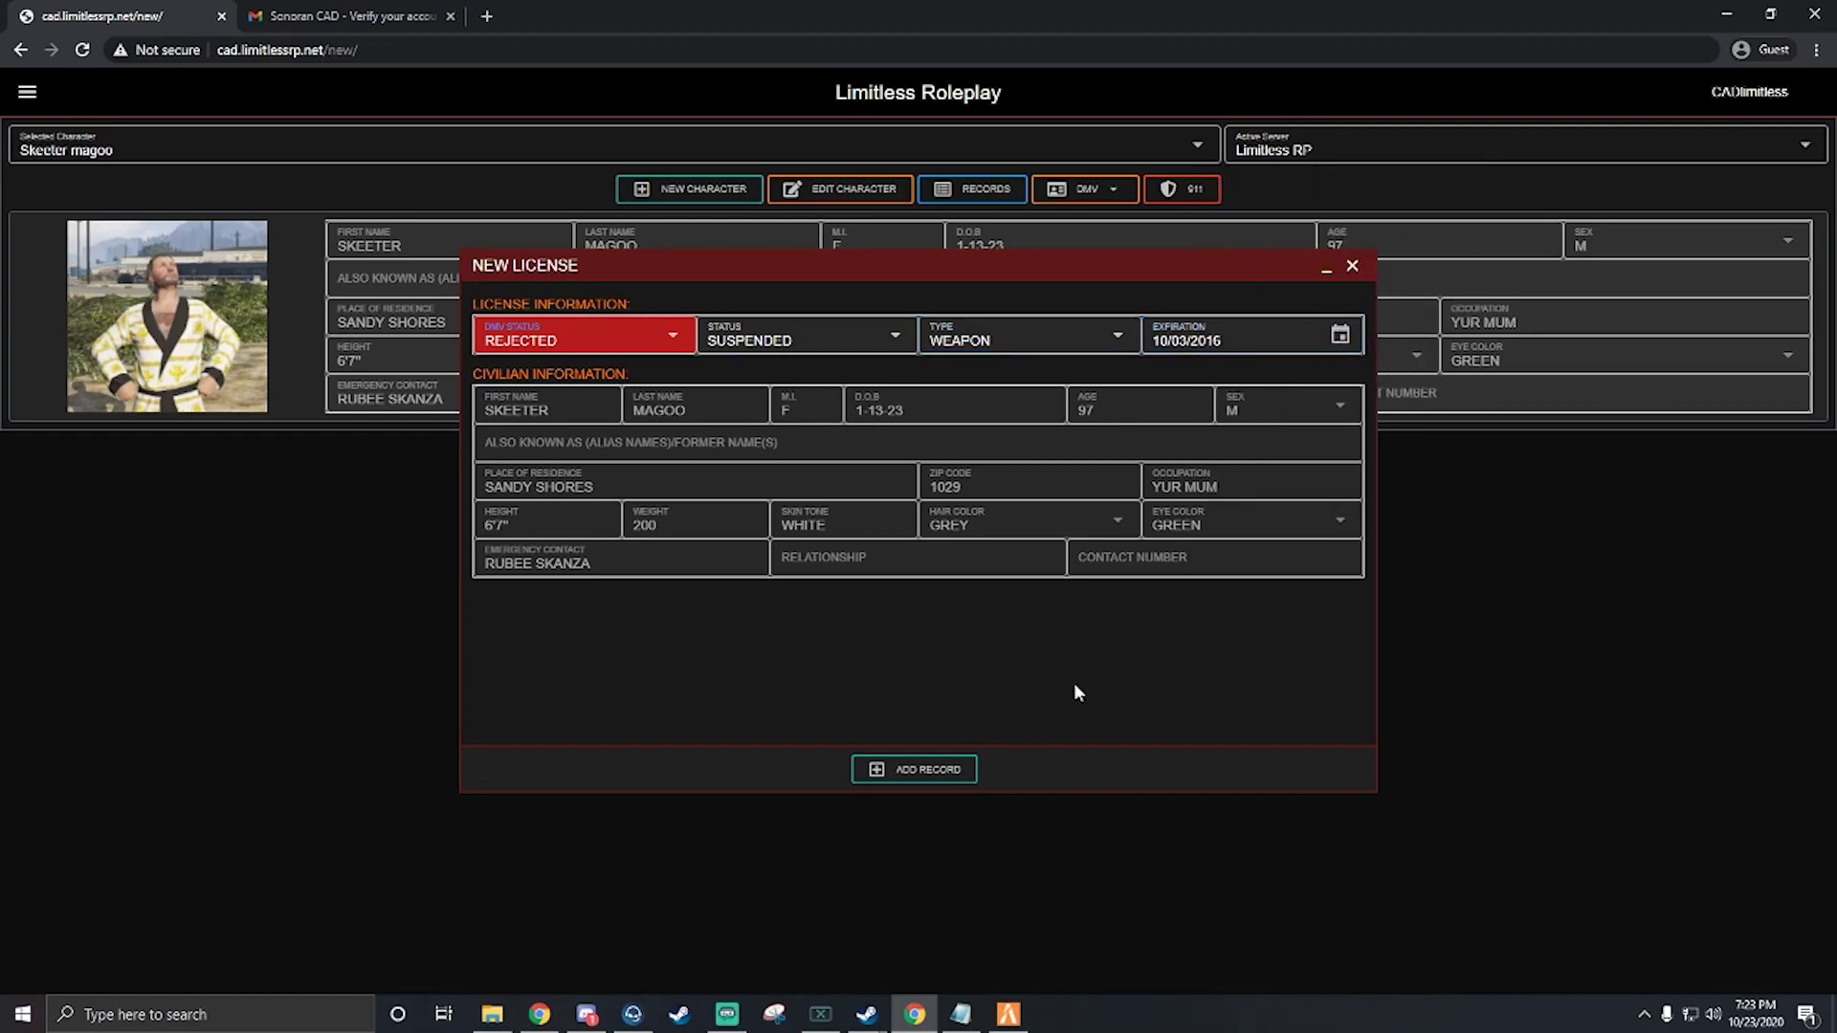
{"action": "left_click", "coordinate": [899, 770]}
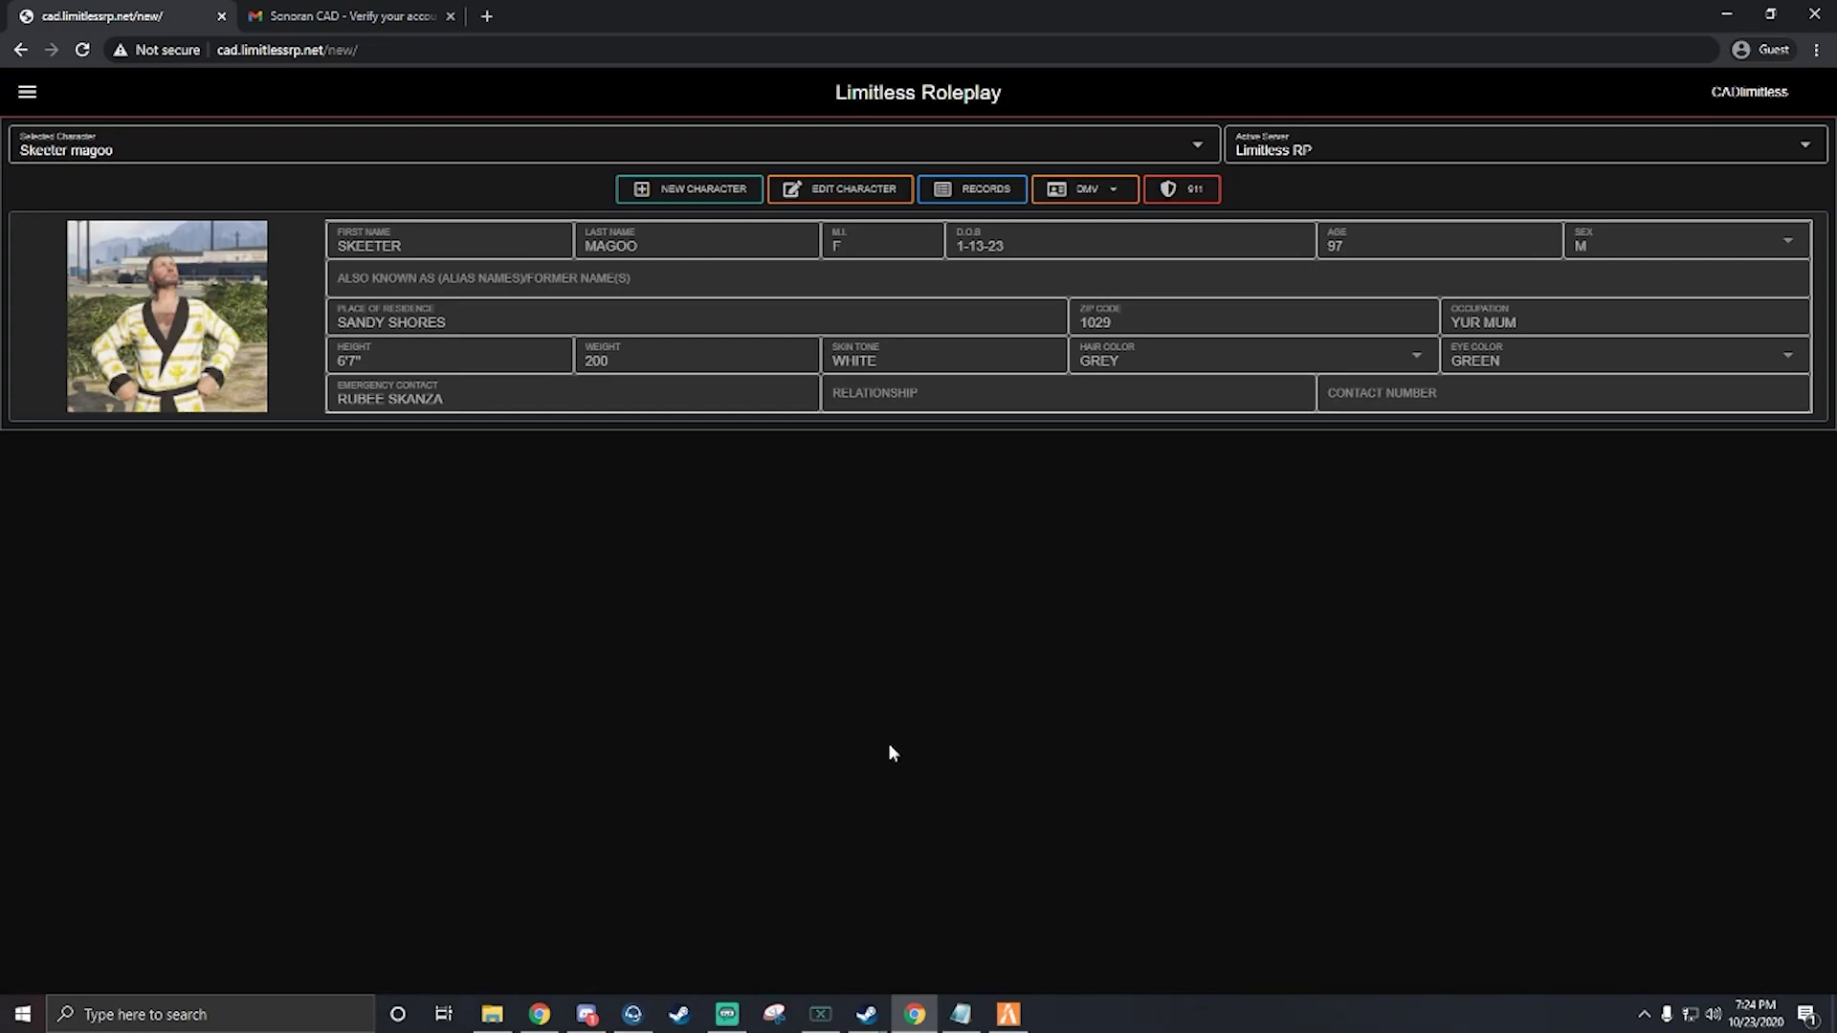
Start a vehicle registration with DMV status Approved and registration status Pending
{"action": "left_click", "coordinate": [1086, 191]}
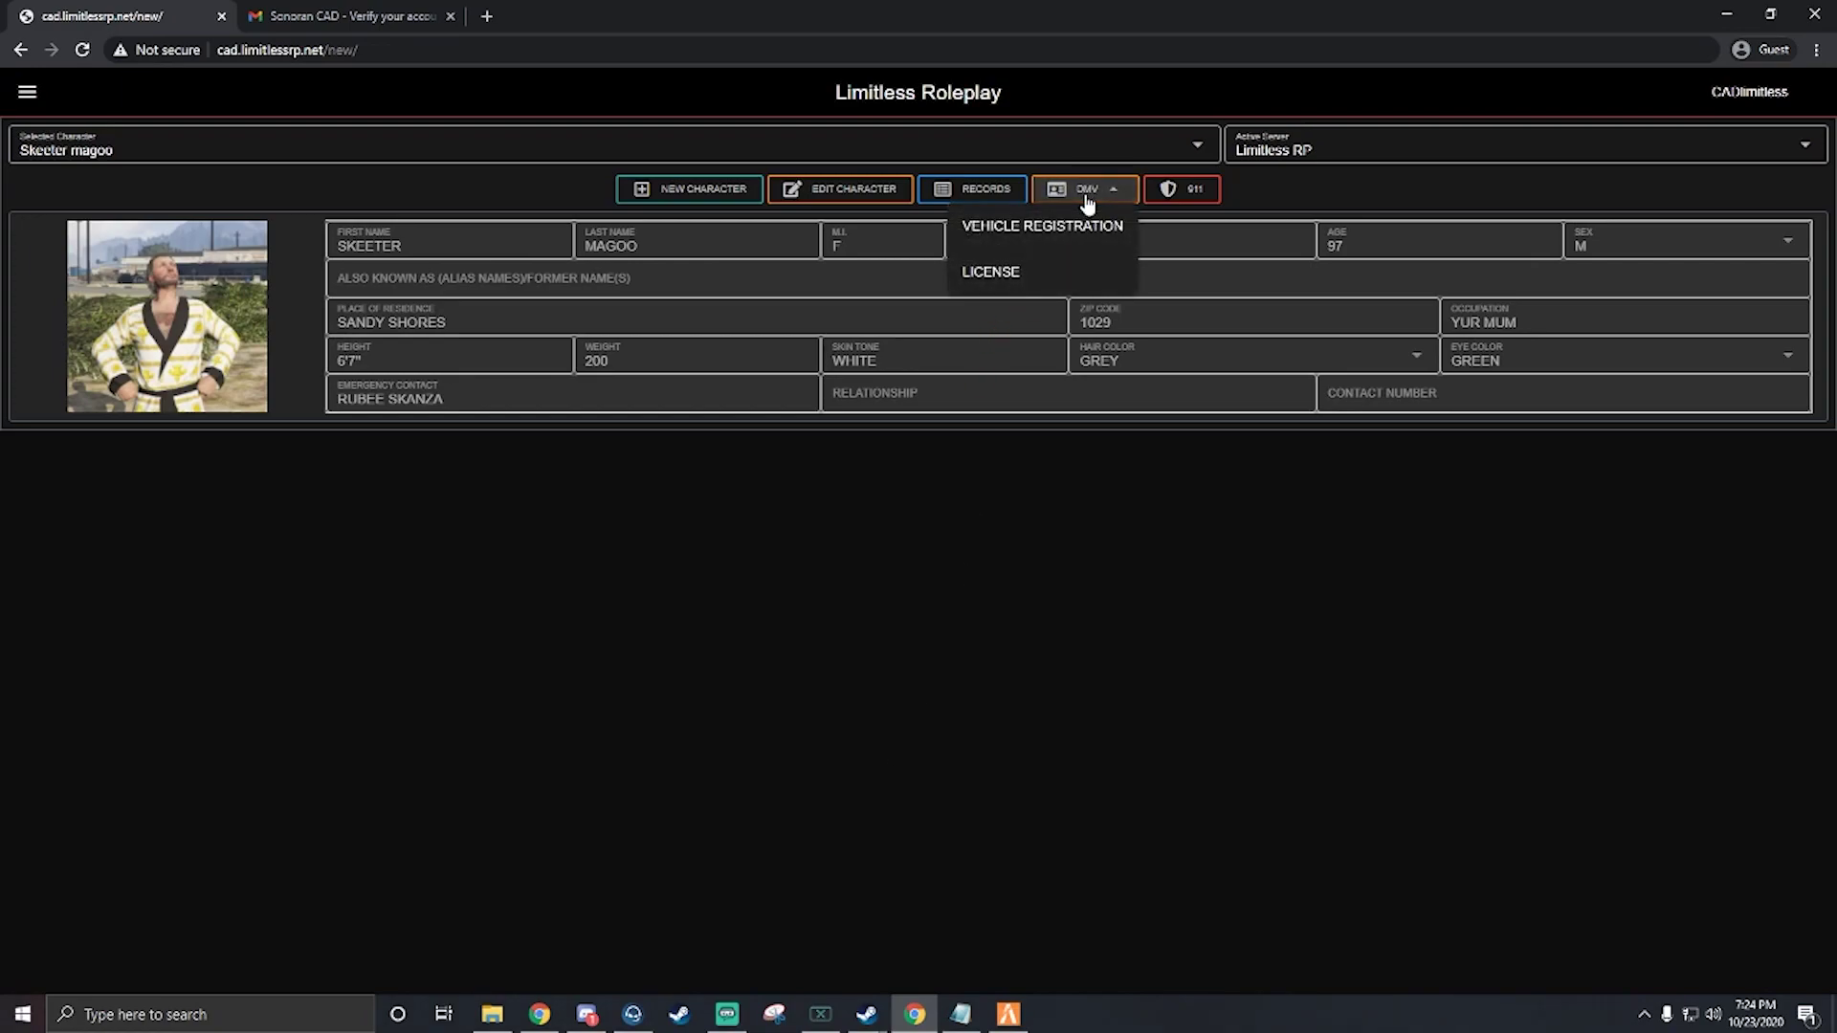
{"action": "left_click", "coordinate": [1050, 231]}
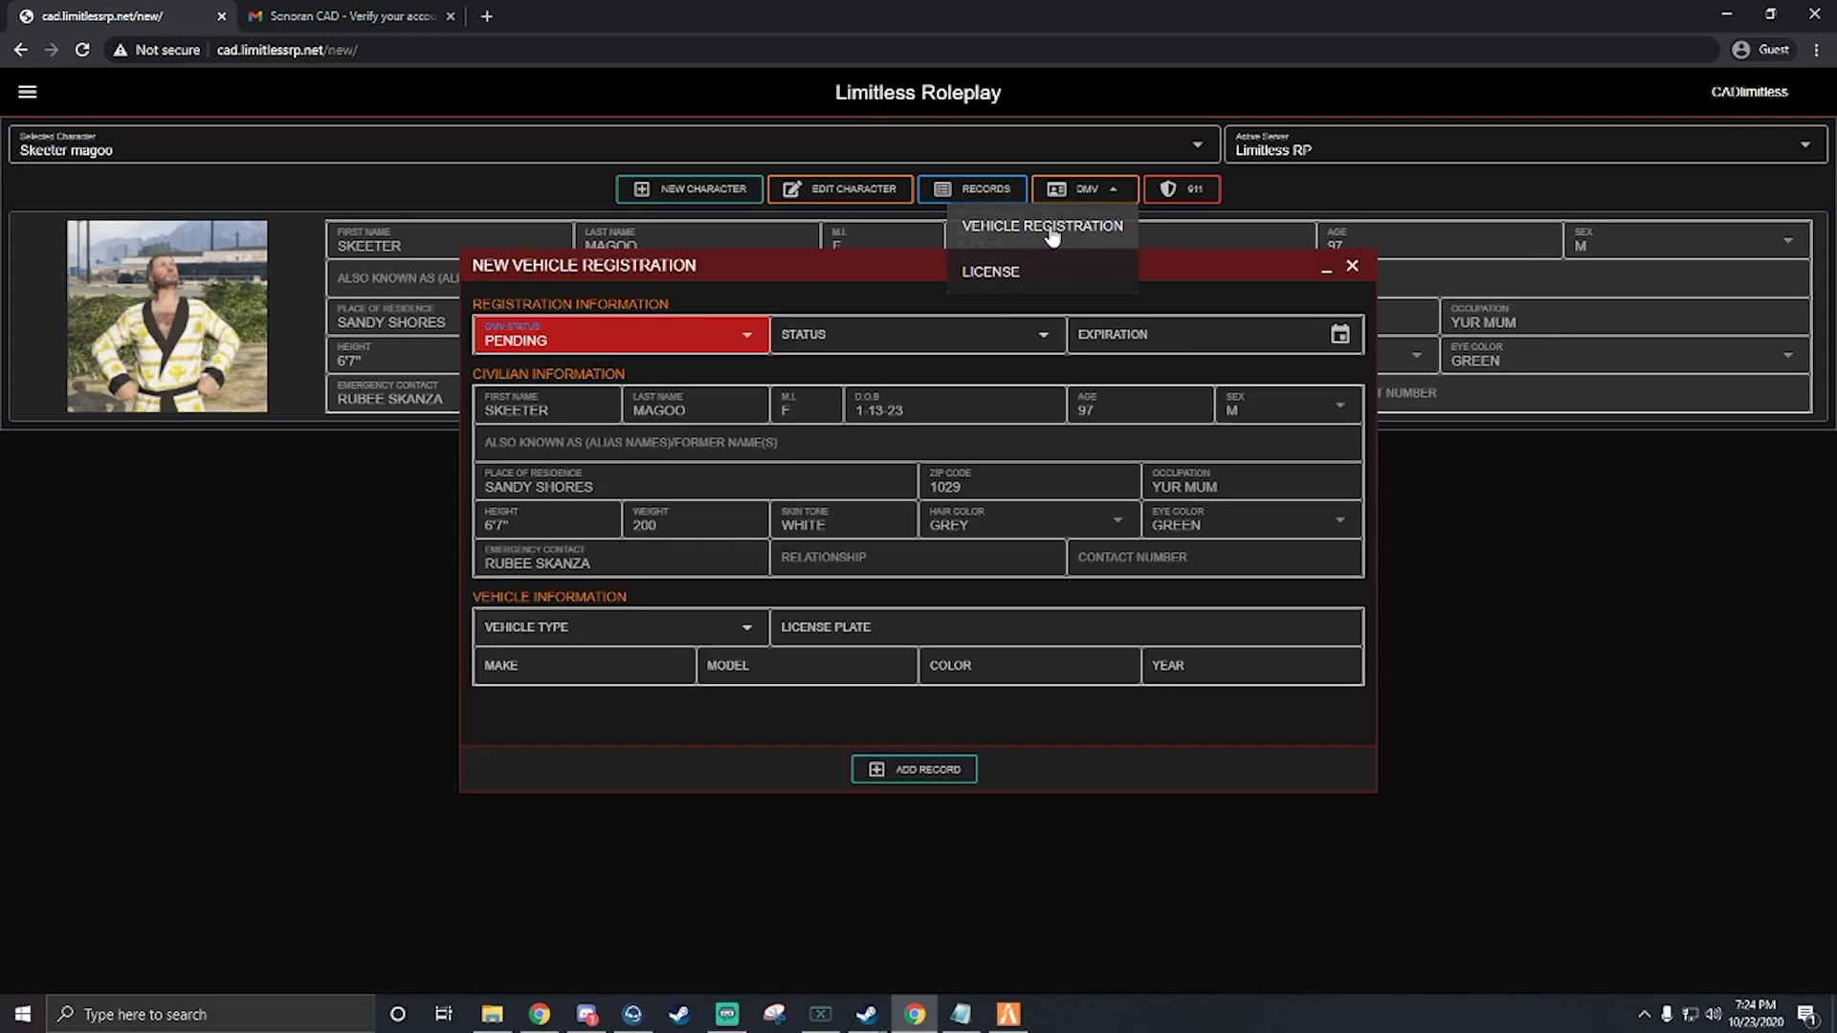
{"action": "left_click", "coordinate": [691, 346]}
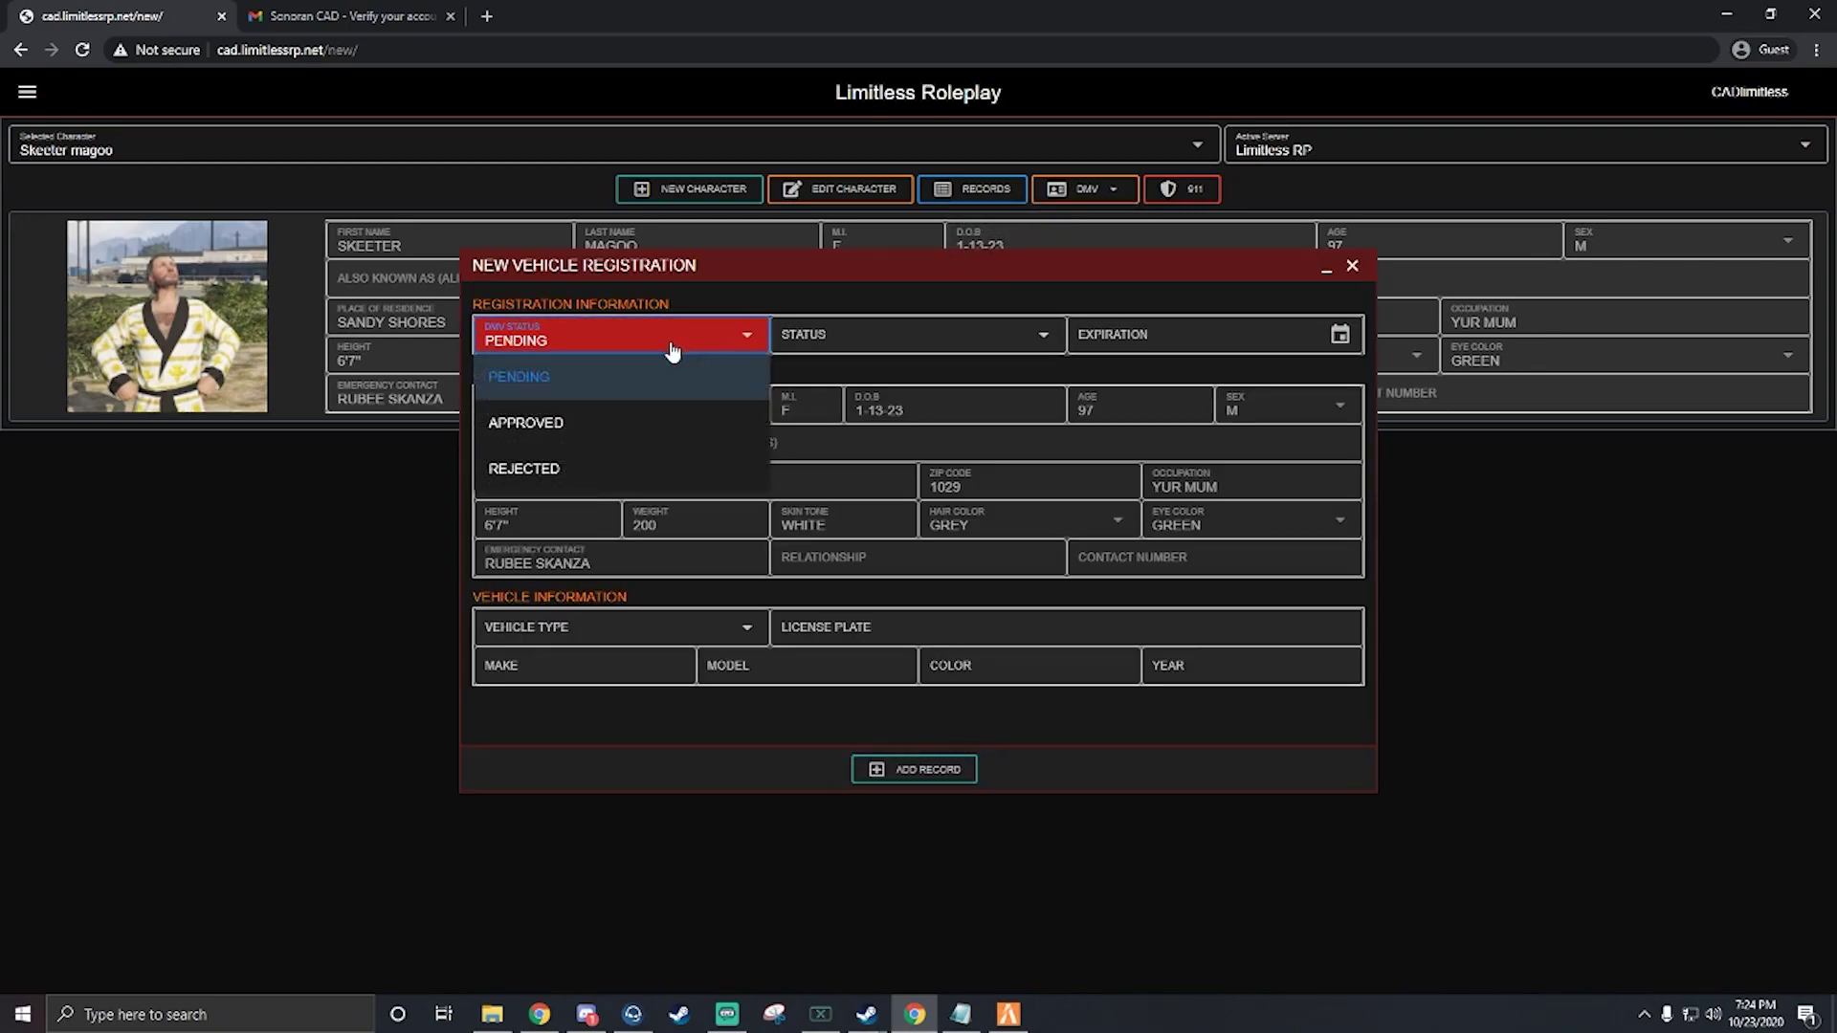
{"action": "left_click", "coordinate": [552, 428]}
{"action": "left_click", "coordinate": [875, 344]}
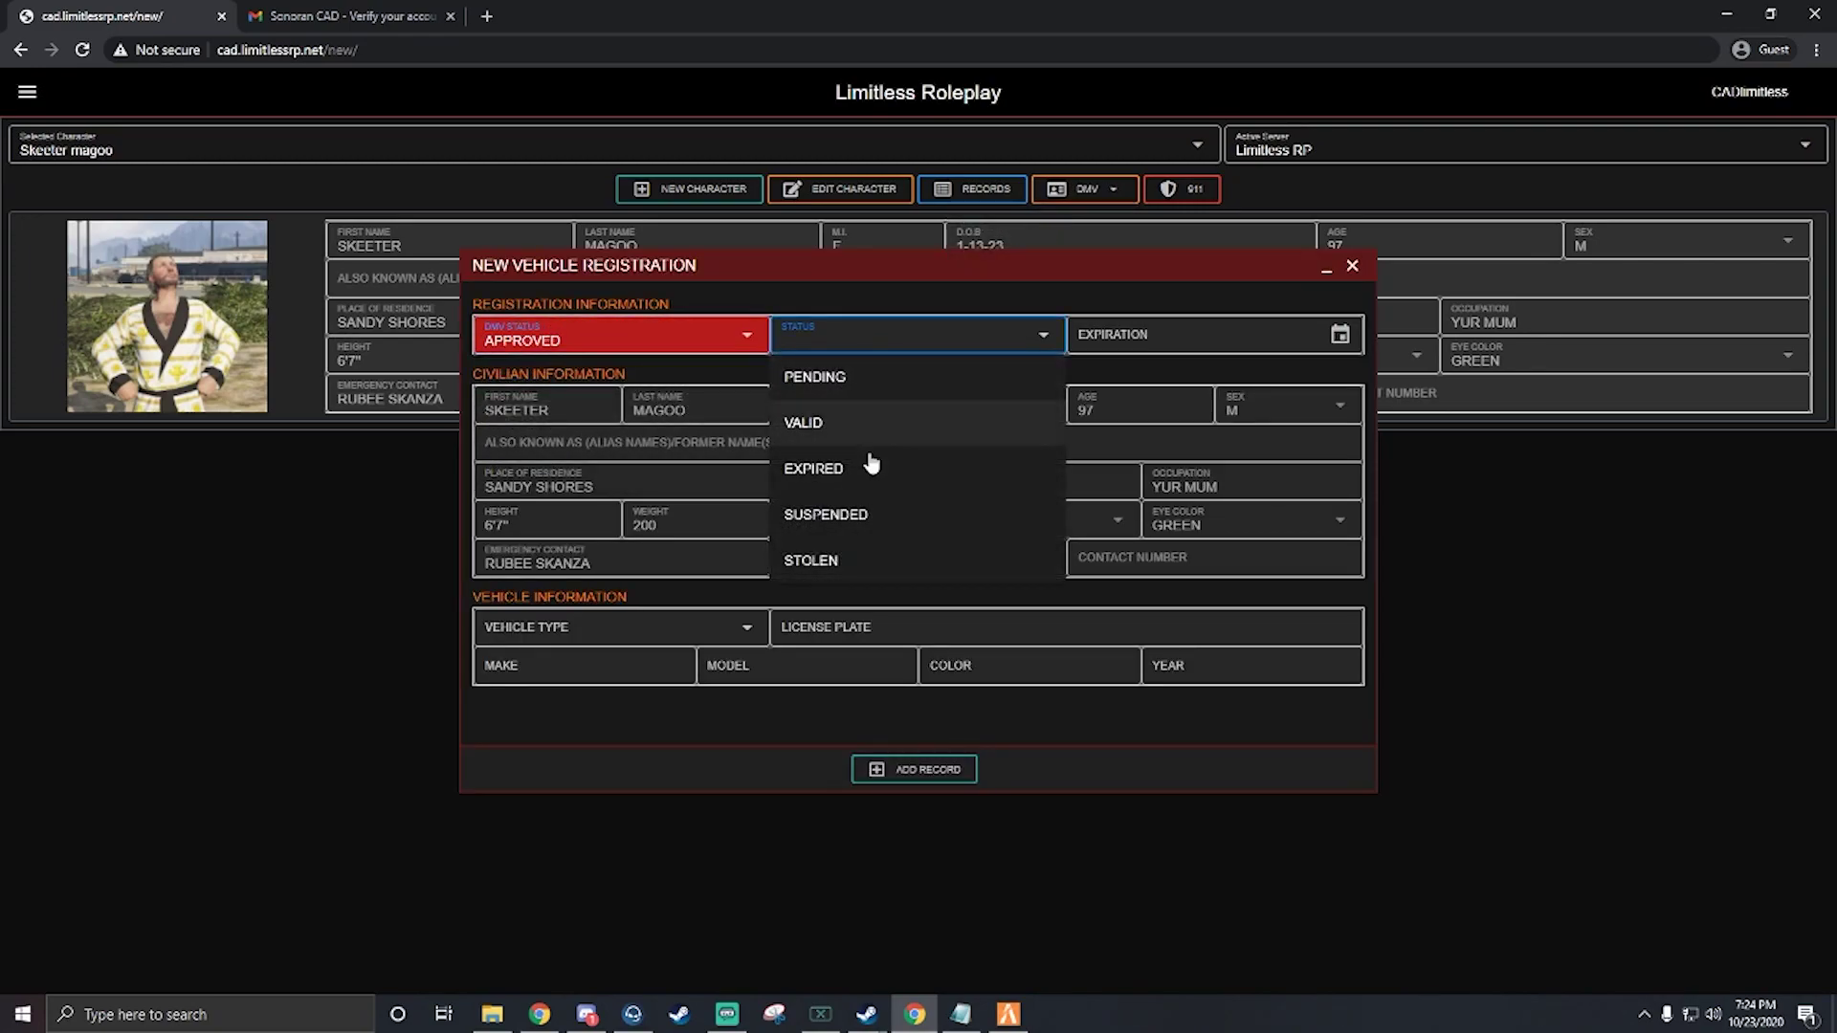
{"action": "left_click", "coordinate": [831, 378]}
Set the registration expiration date to 10/15/2024
{"action": "left_click", "coordinate": [1326, 340]}
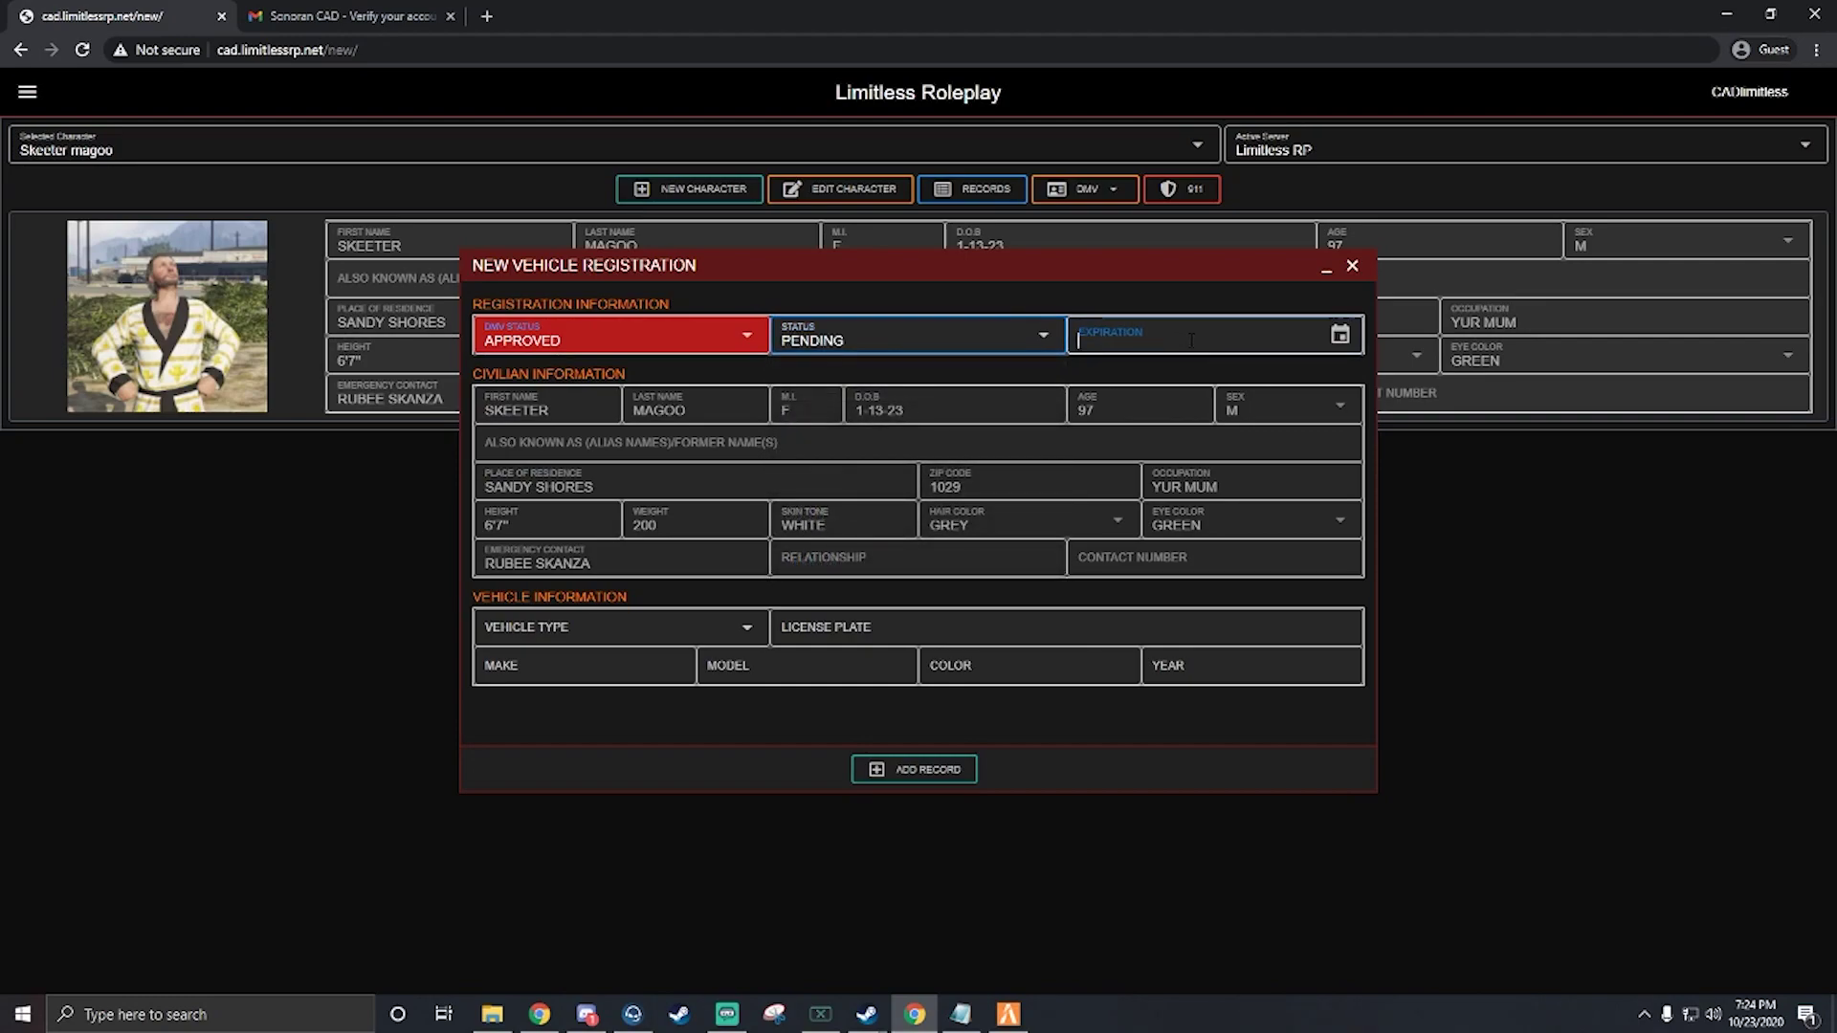
{"action": "left_click", "coordinate": [1339, 335]}
{"action": "left_click", "coordinate": [1451, 268]}
{"action": "left_click", "coordinate": [1451, 267]}
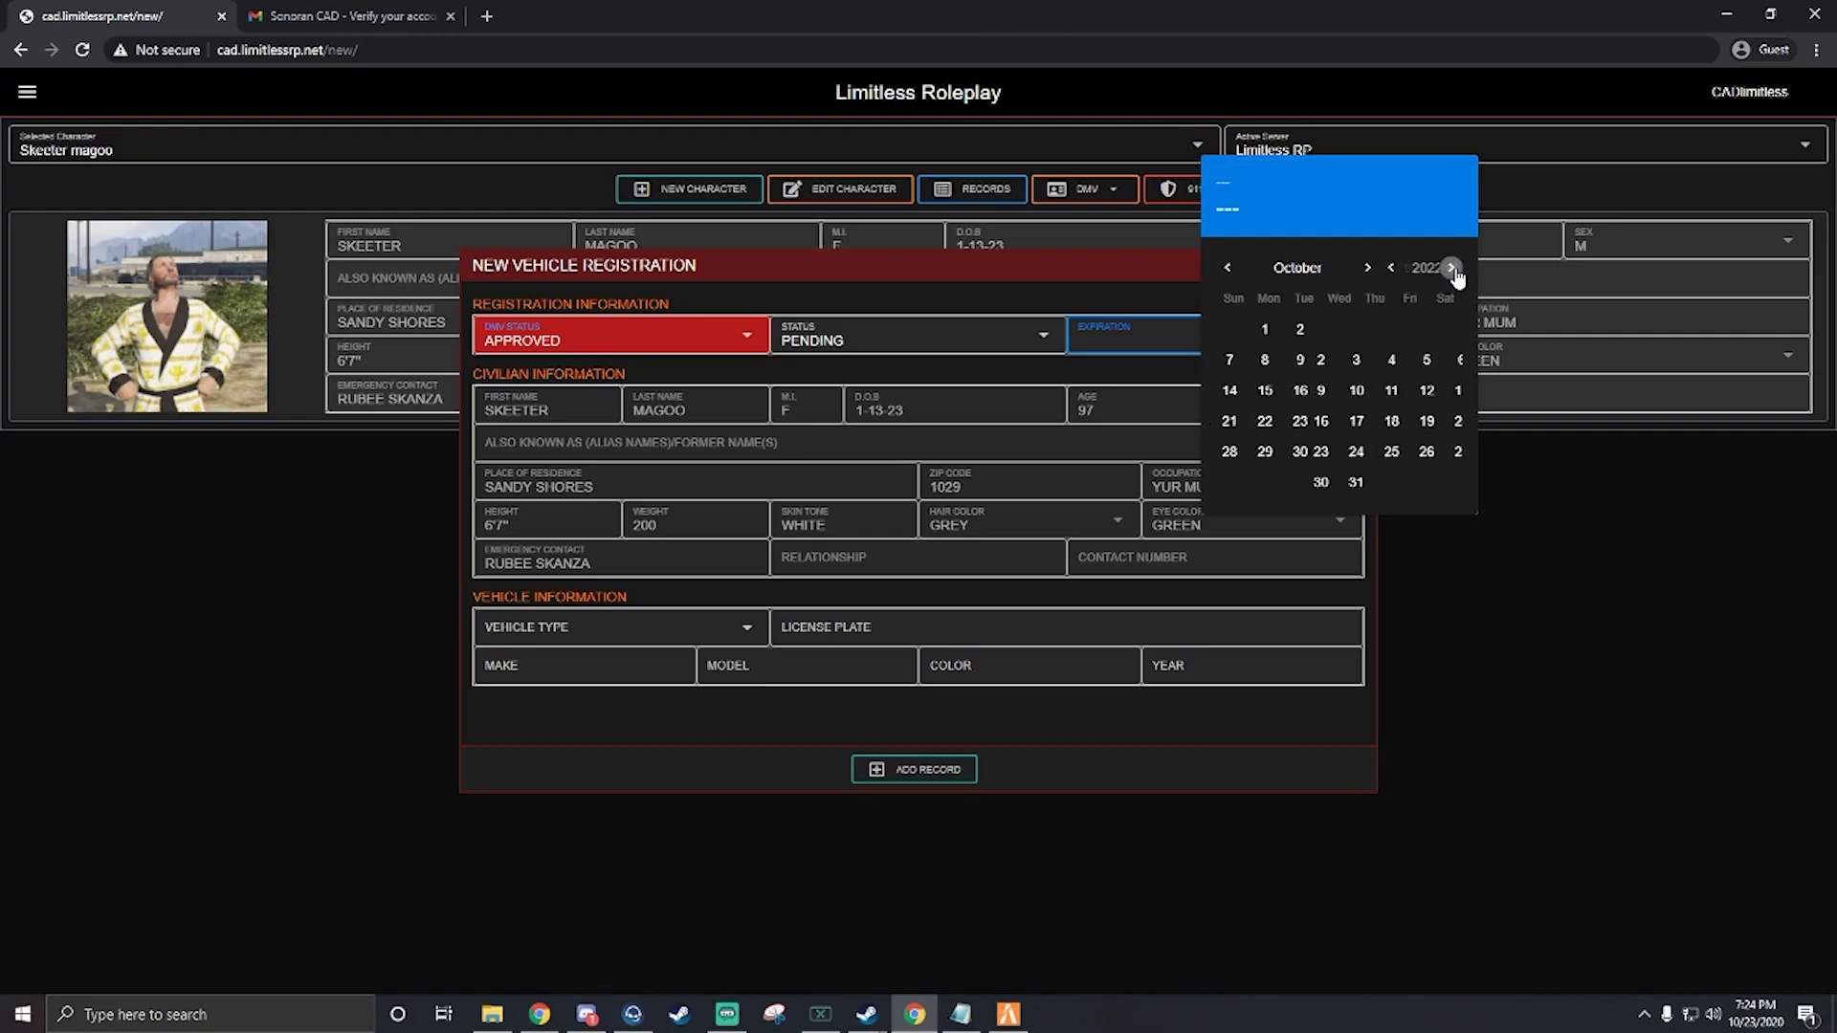
{"action": "left_click", "coordinate": [1452, 268]}
{"action": "left_click", "coordinate": [1451, 268]}
{"action": "left_click", "coordinate": [1304, 392]}
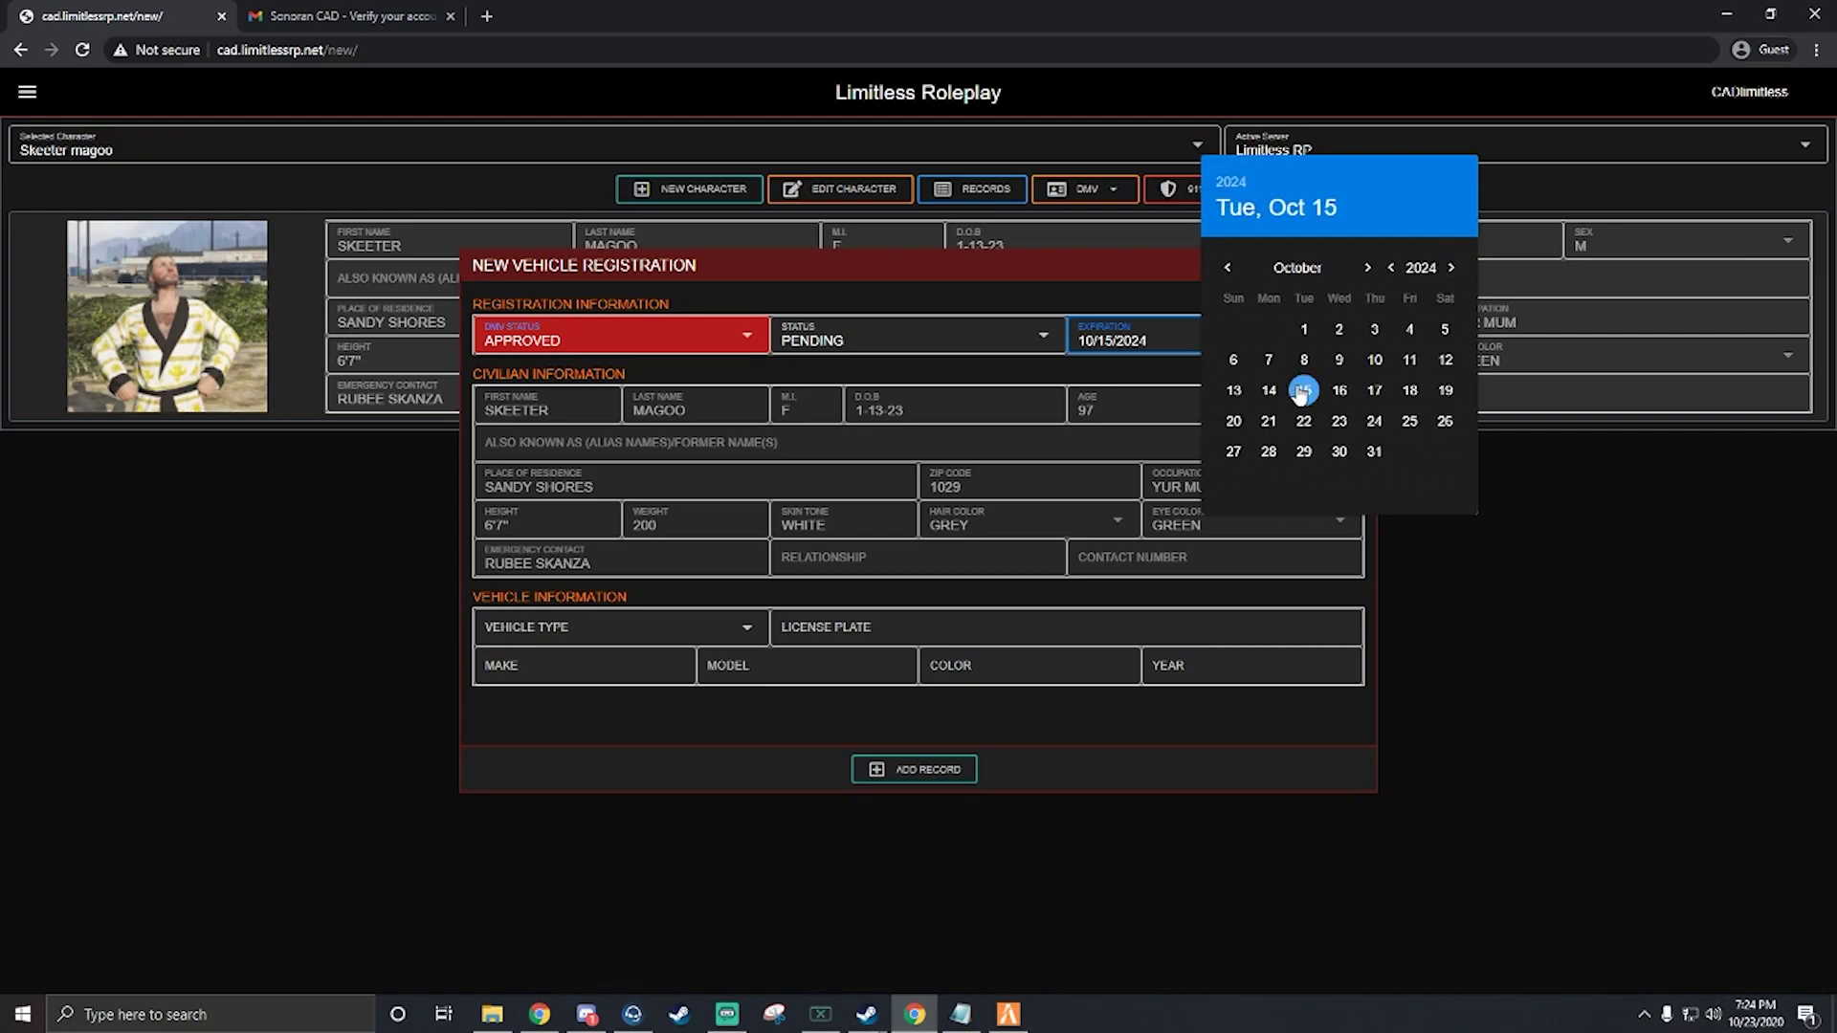
{"action": "left_click", "coordinate": [1174, 736]}
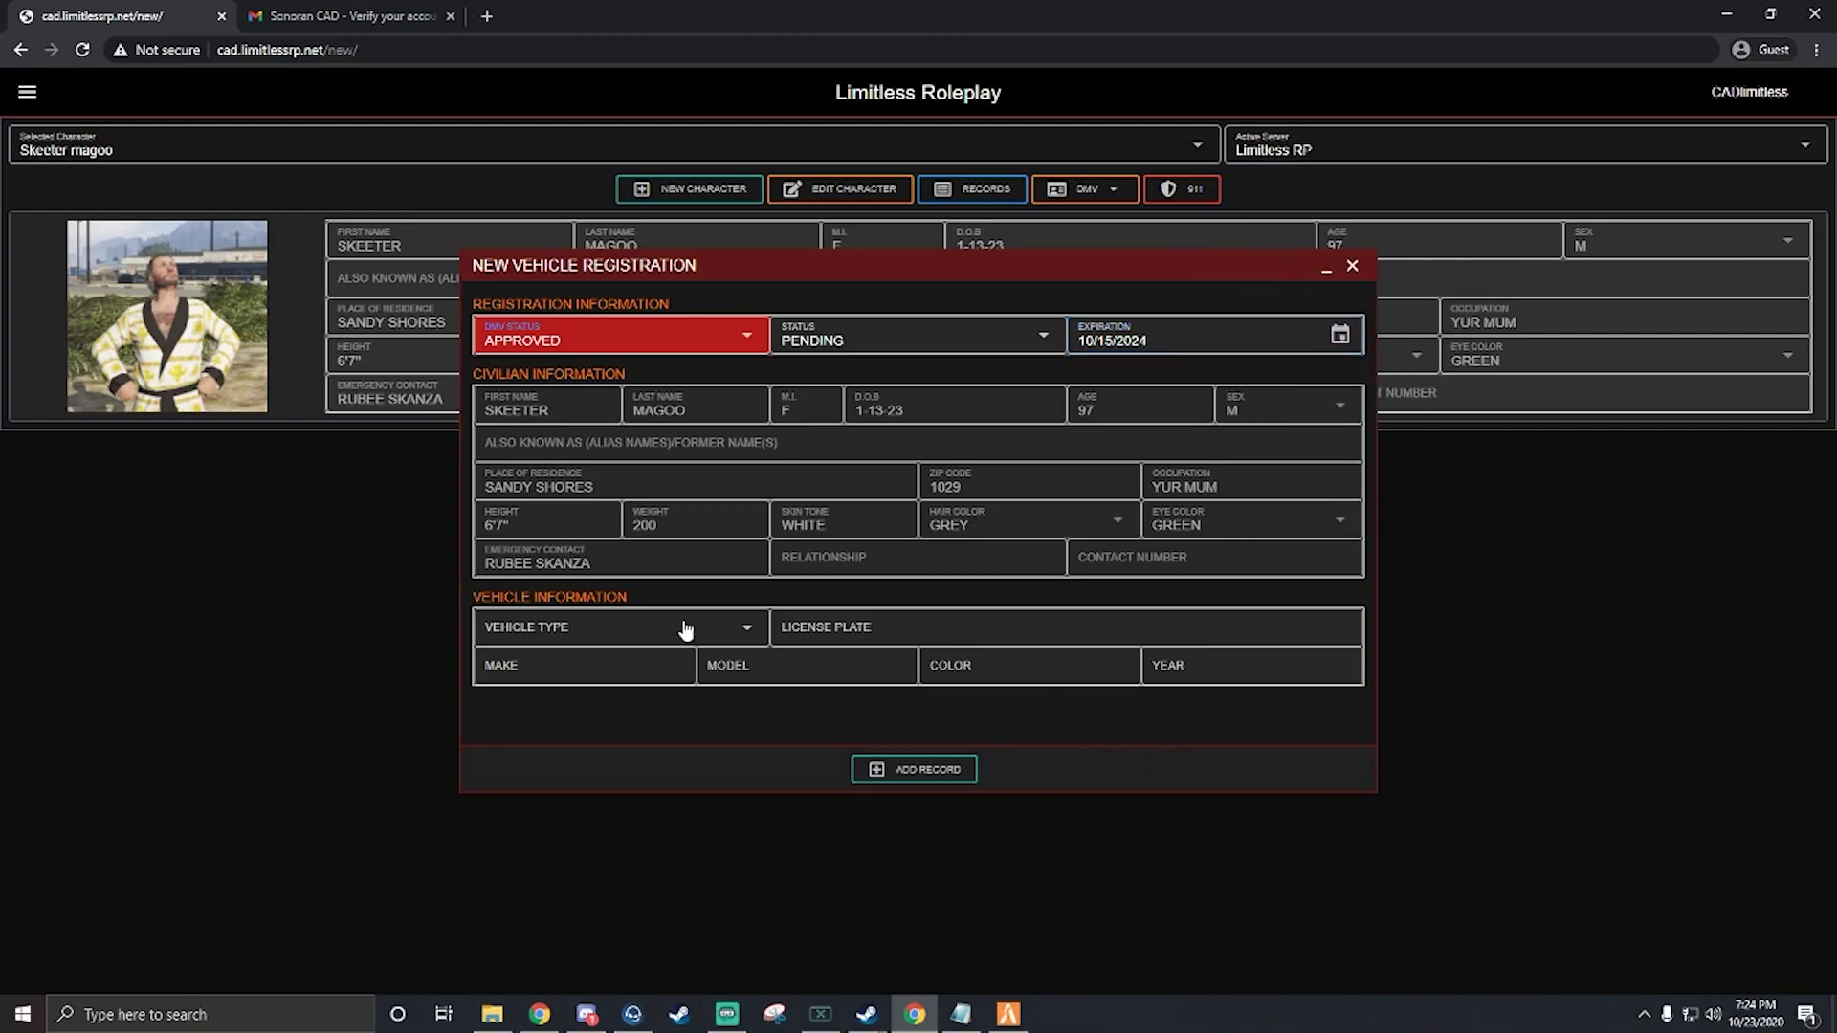
Enter a Motorcycle, plate SAM, make GARGOYLE, color BLACK, and submit the registration
{"action": "left_click", "coordinate": [595, 639]}
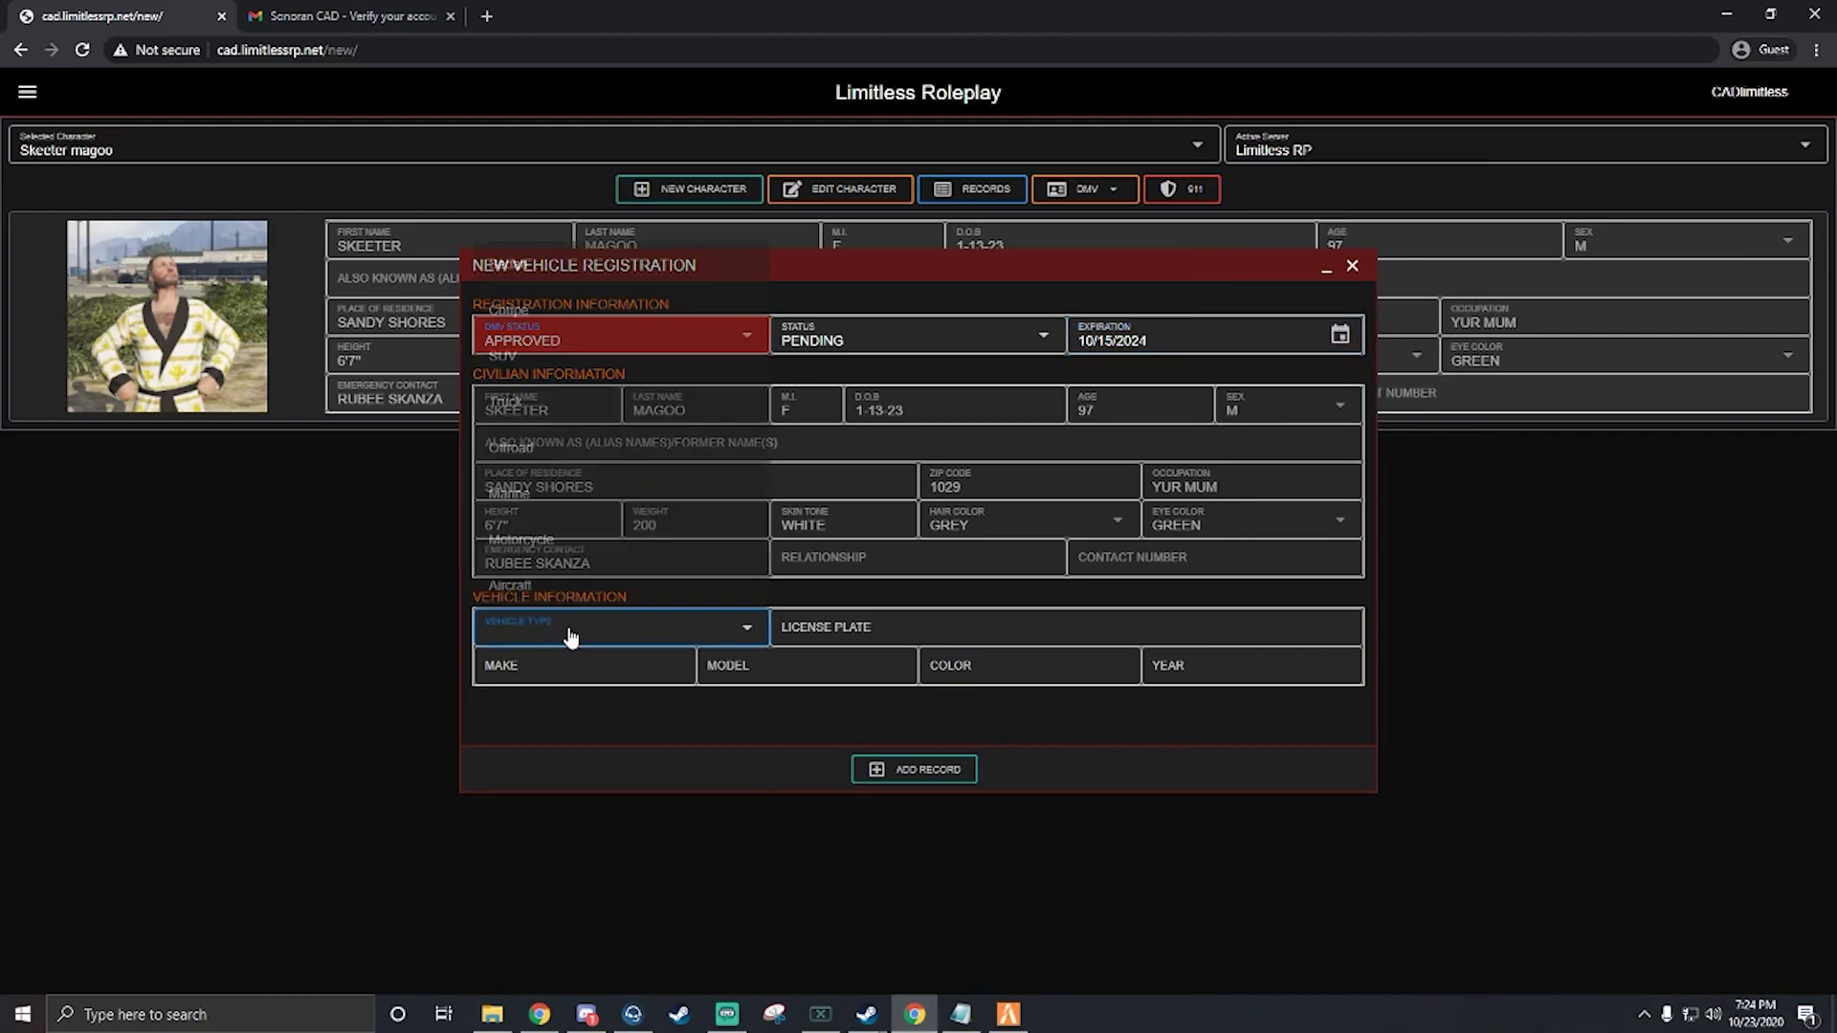
{"action": "left_click", "coordinate": [521, 539]}
{"action": "left_click", "coordinate": [871, 622]}
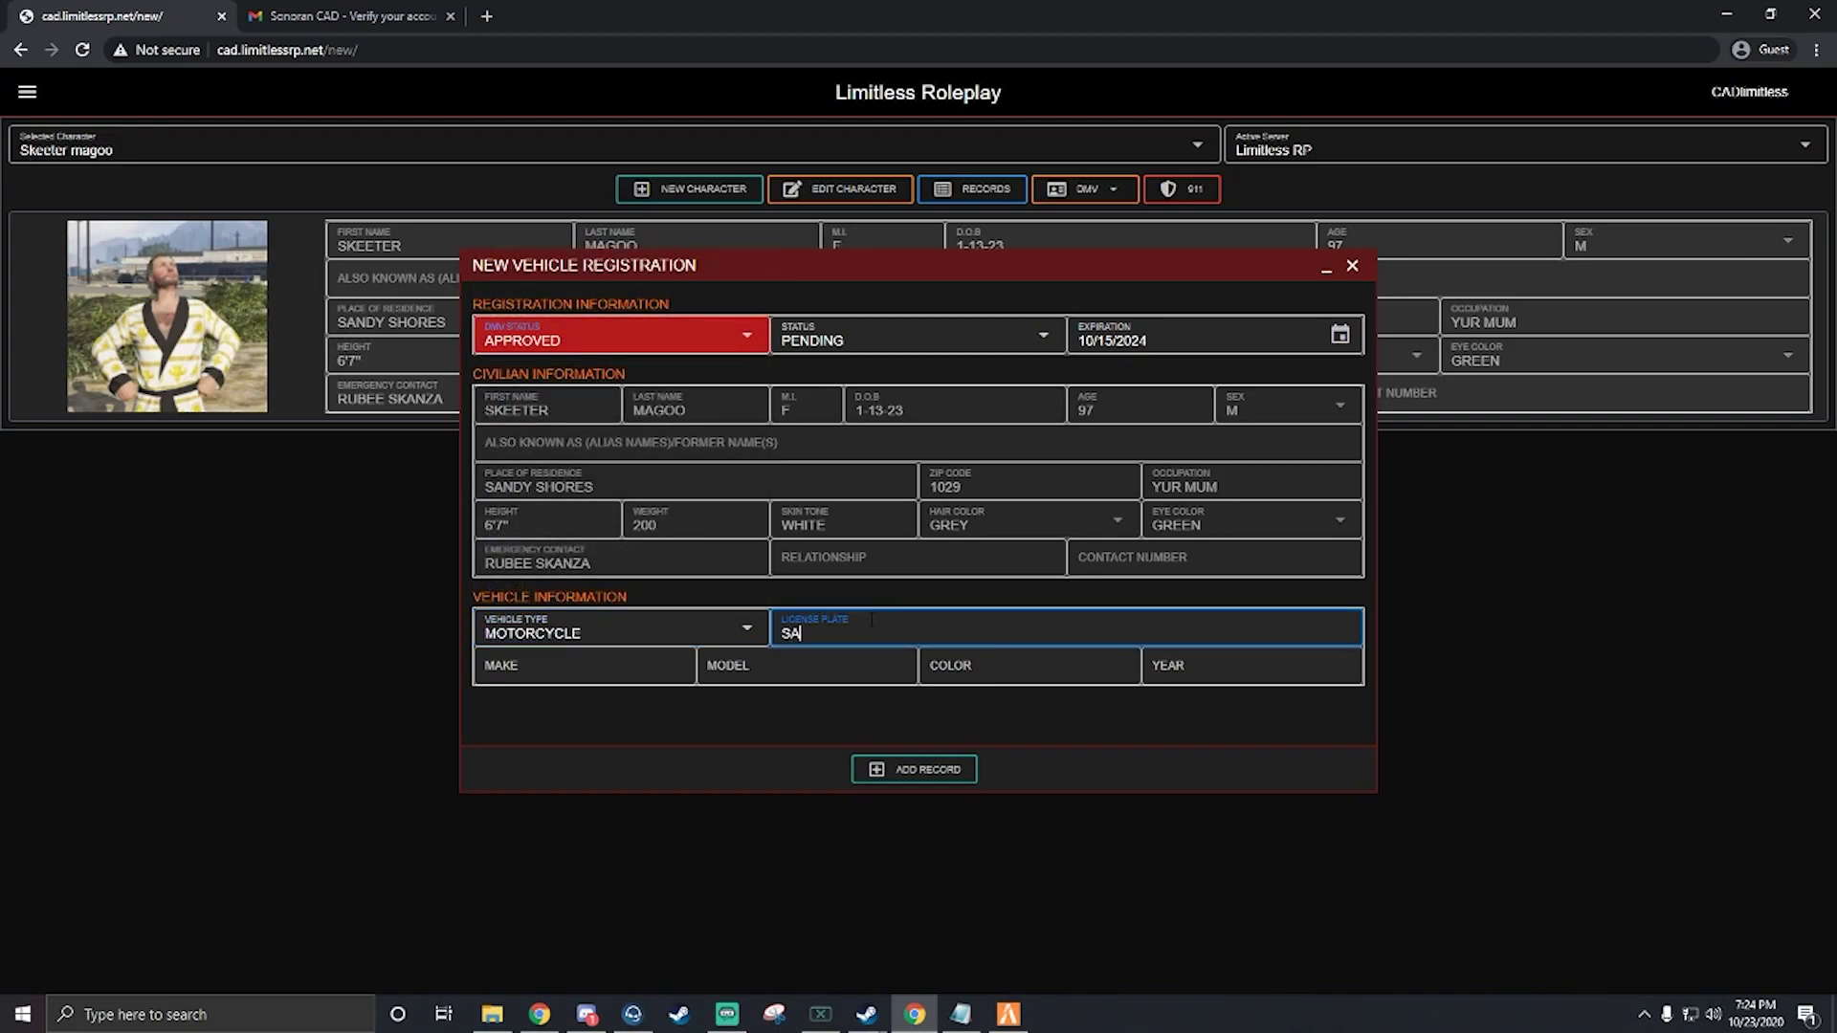
{"action": "left_click", "coordinate": [528, 662]}
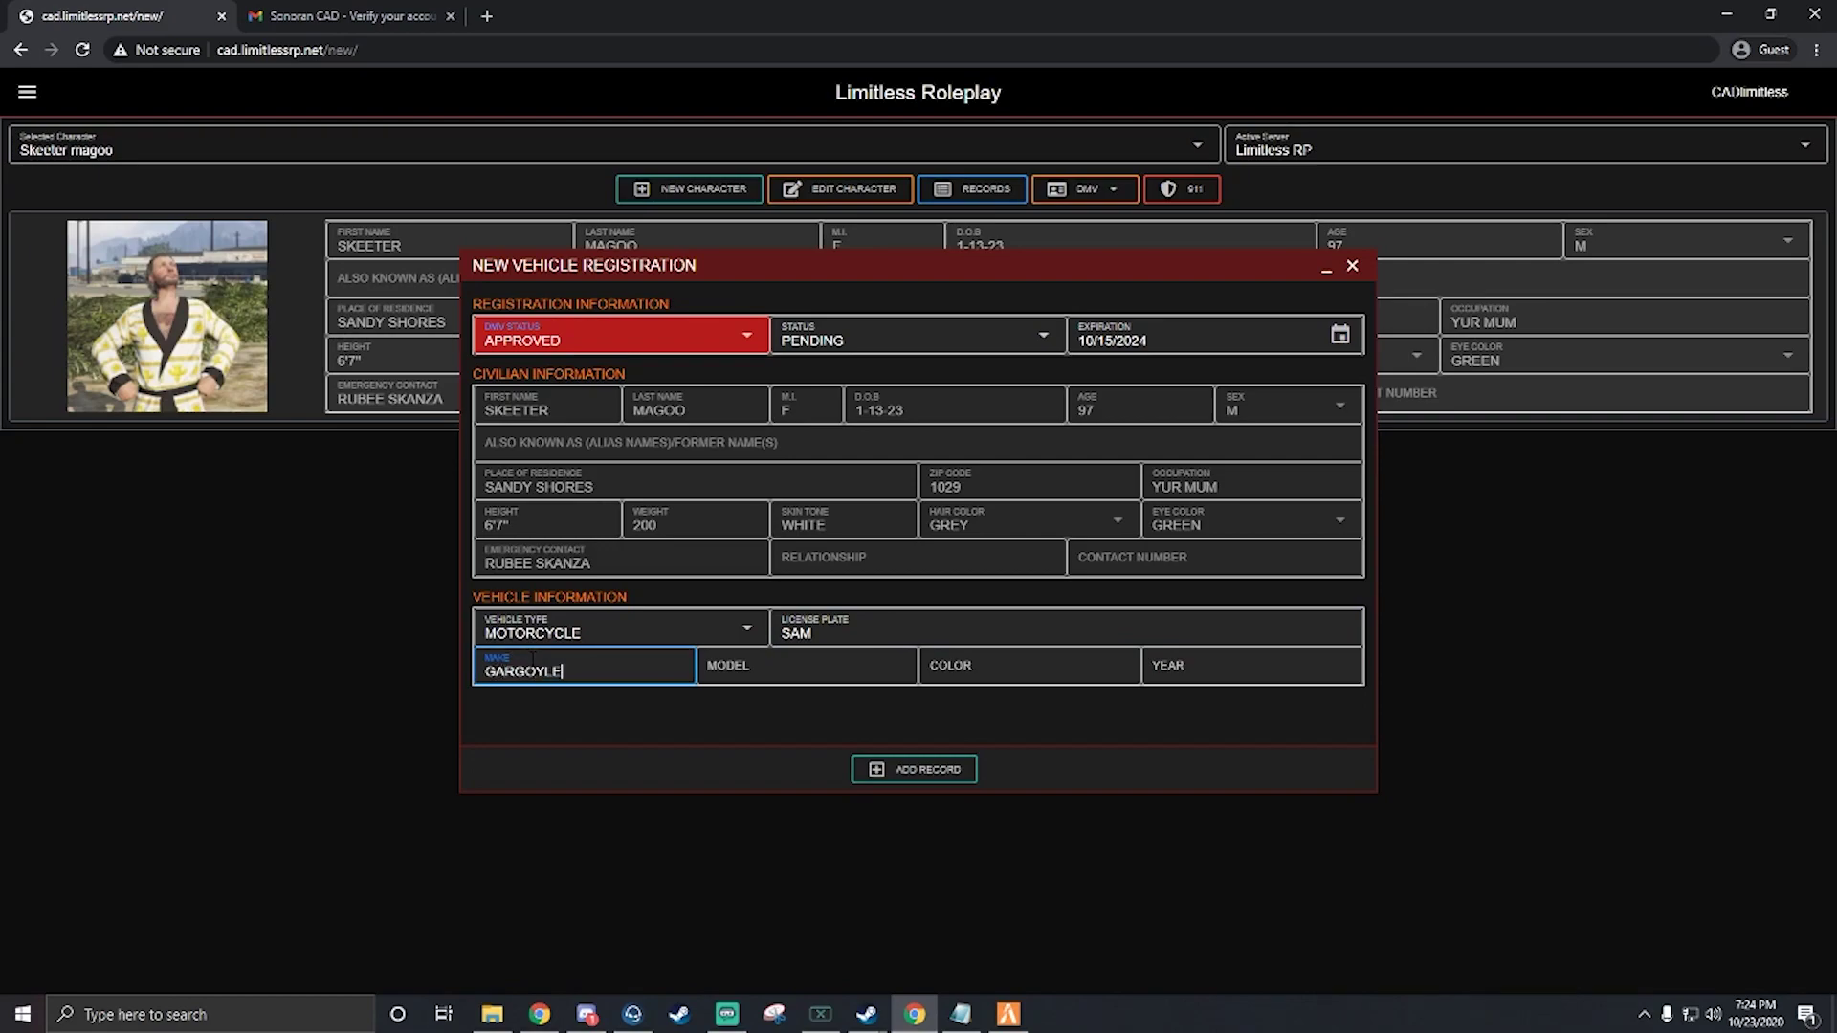
{"action": "key", "text": "Tab"}
{"action": "left_click", "coordinate": [1030, 668]}
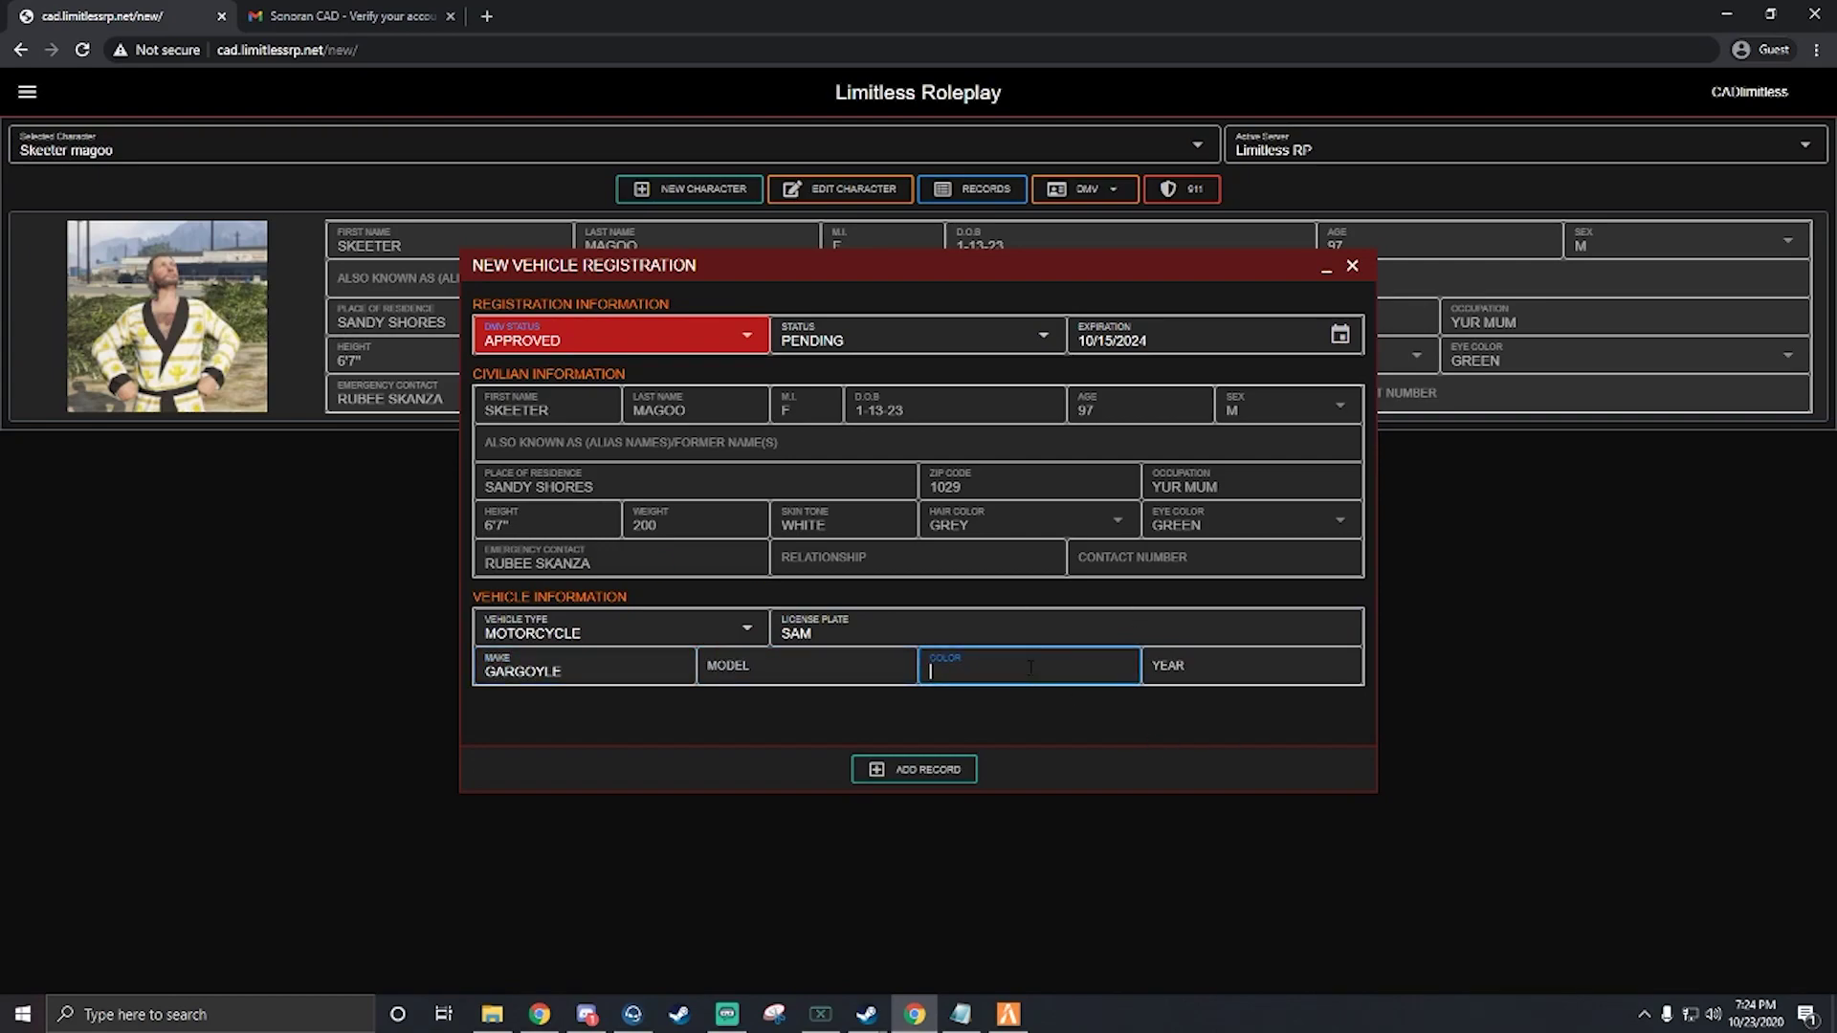
{"action": "key", "text": "Tab"}
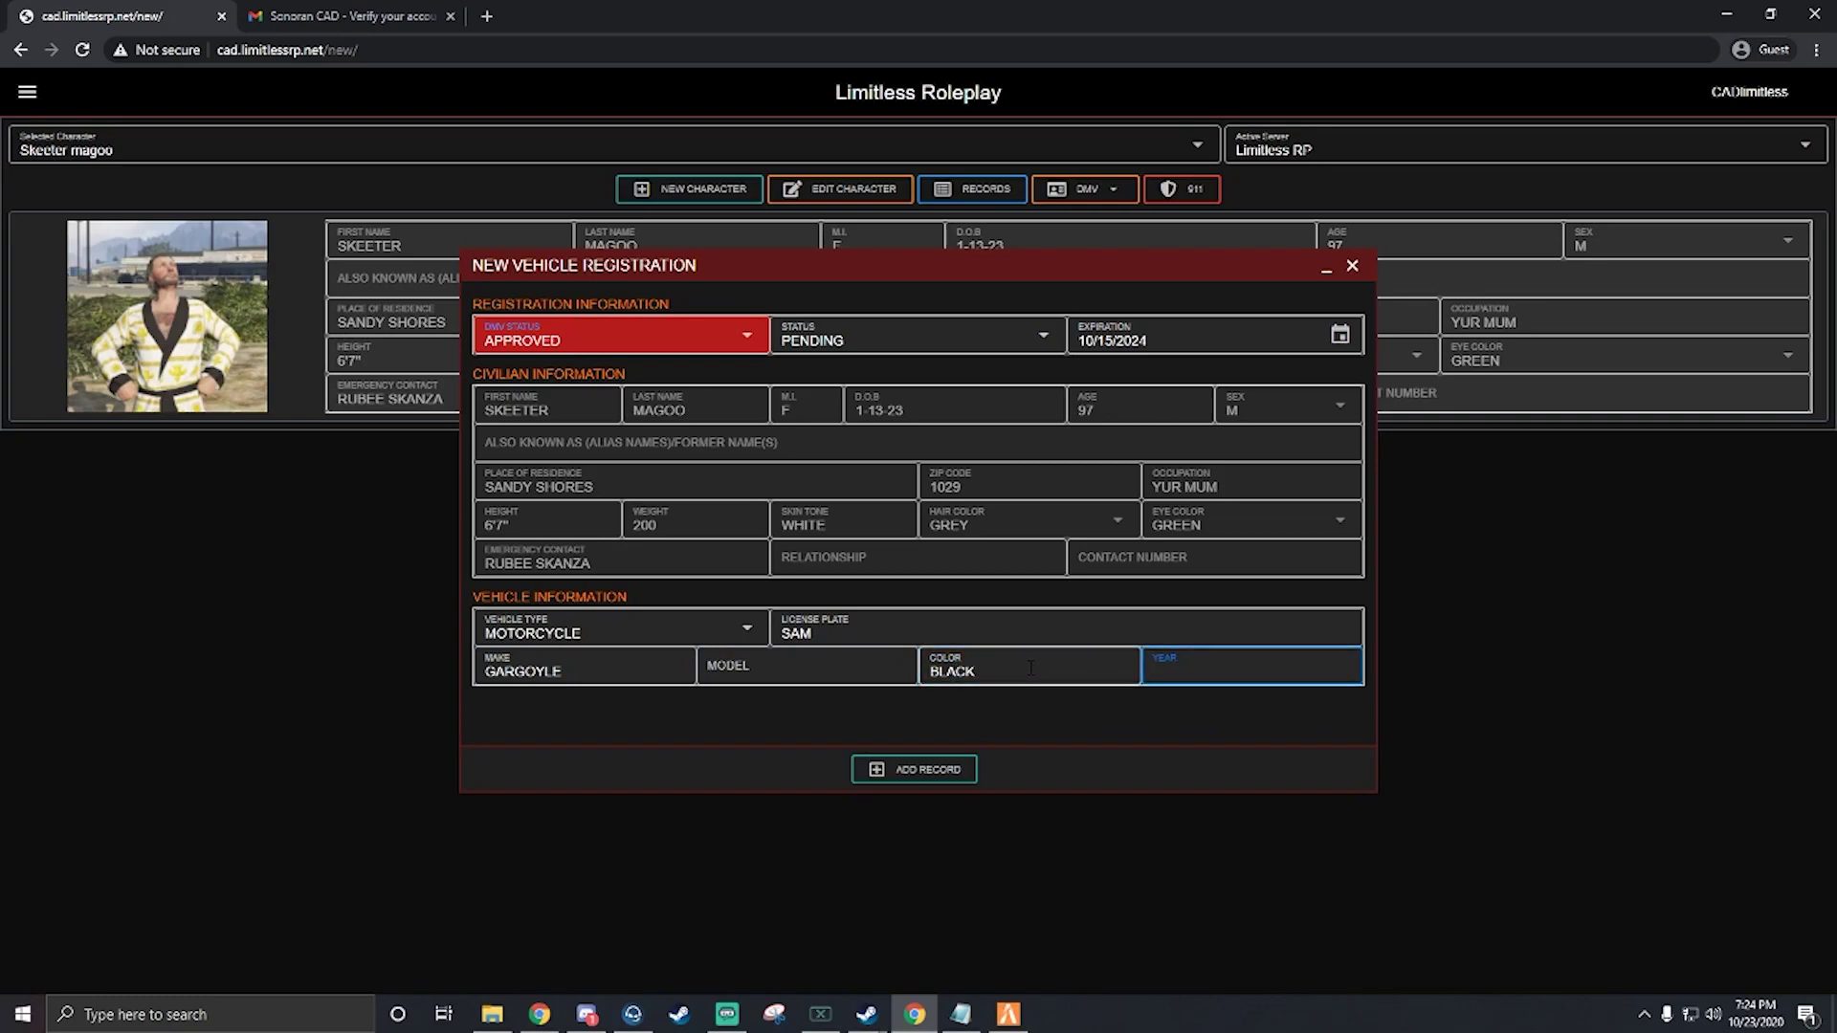
{"action": "left_click", "coordinate": [911, 775]}
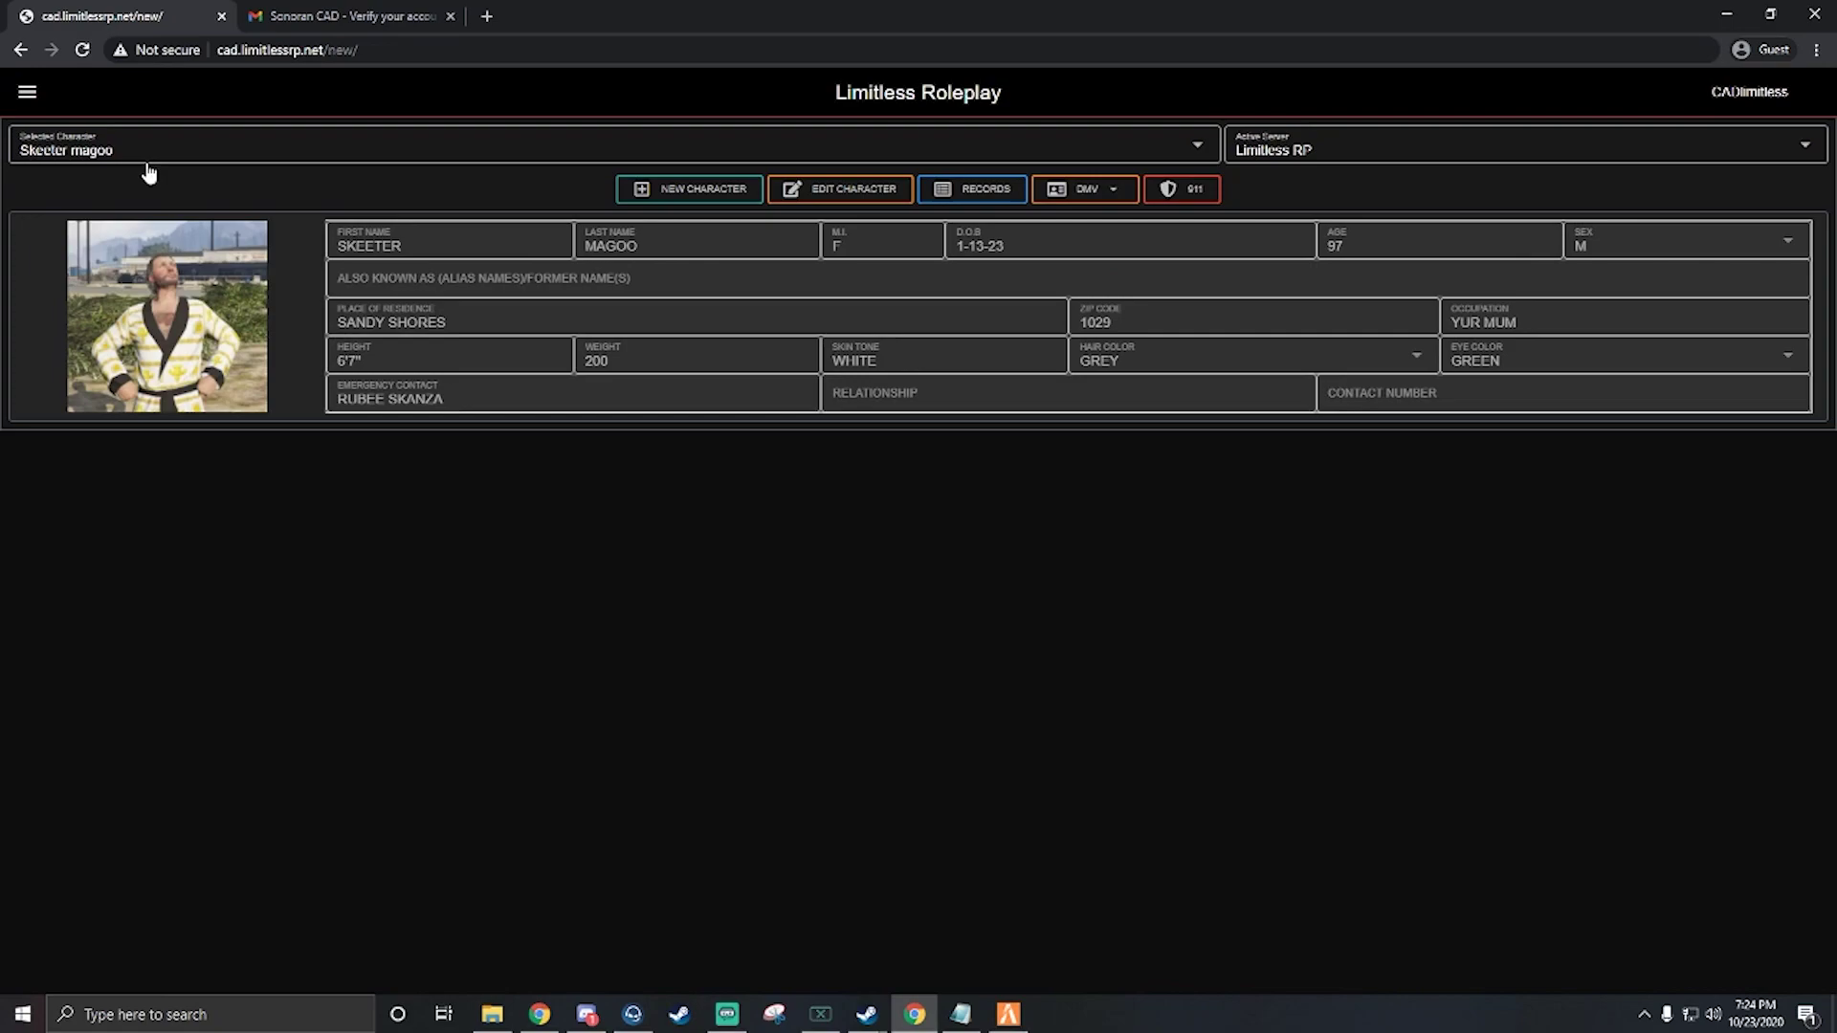
From the Community Menu, search by the character's first name and expand Civilians and Records
{"action": "left_click", "coordinate": [26, 92]}
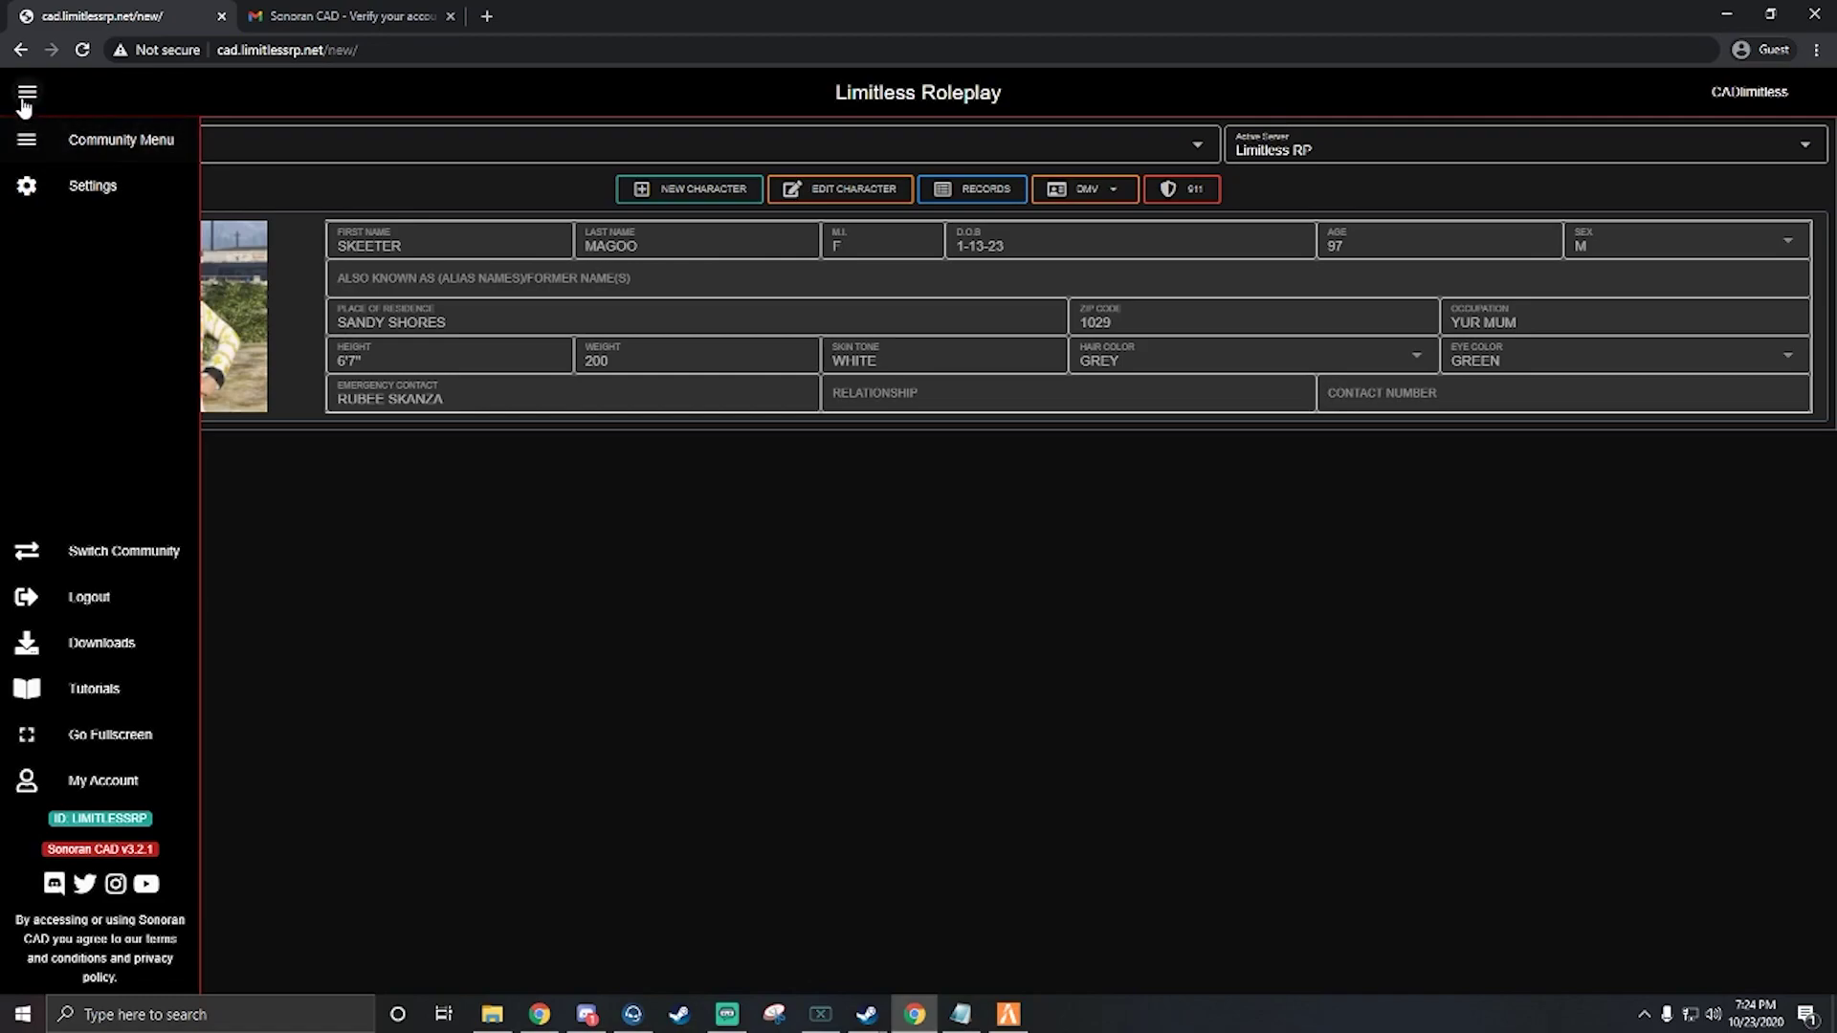
{"action": "left_click", "coordinate": [29, 136]}
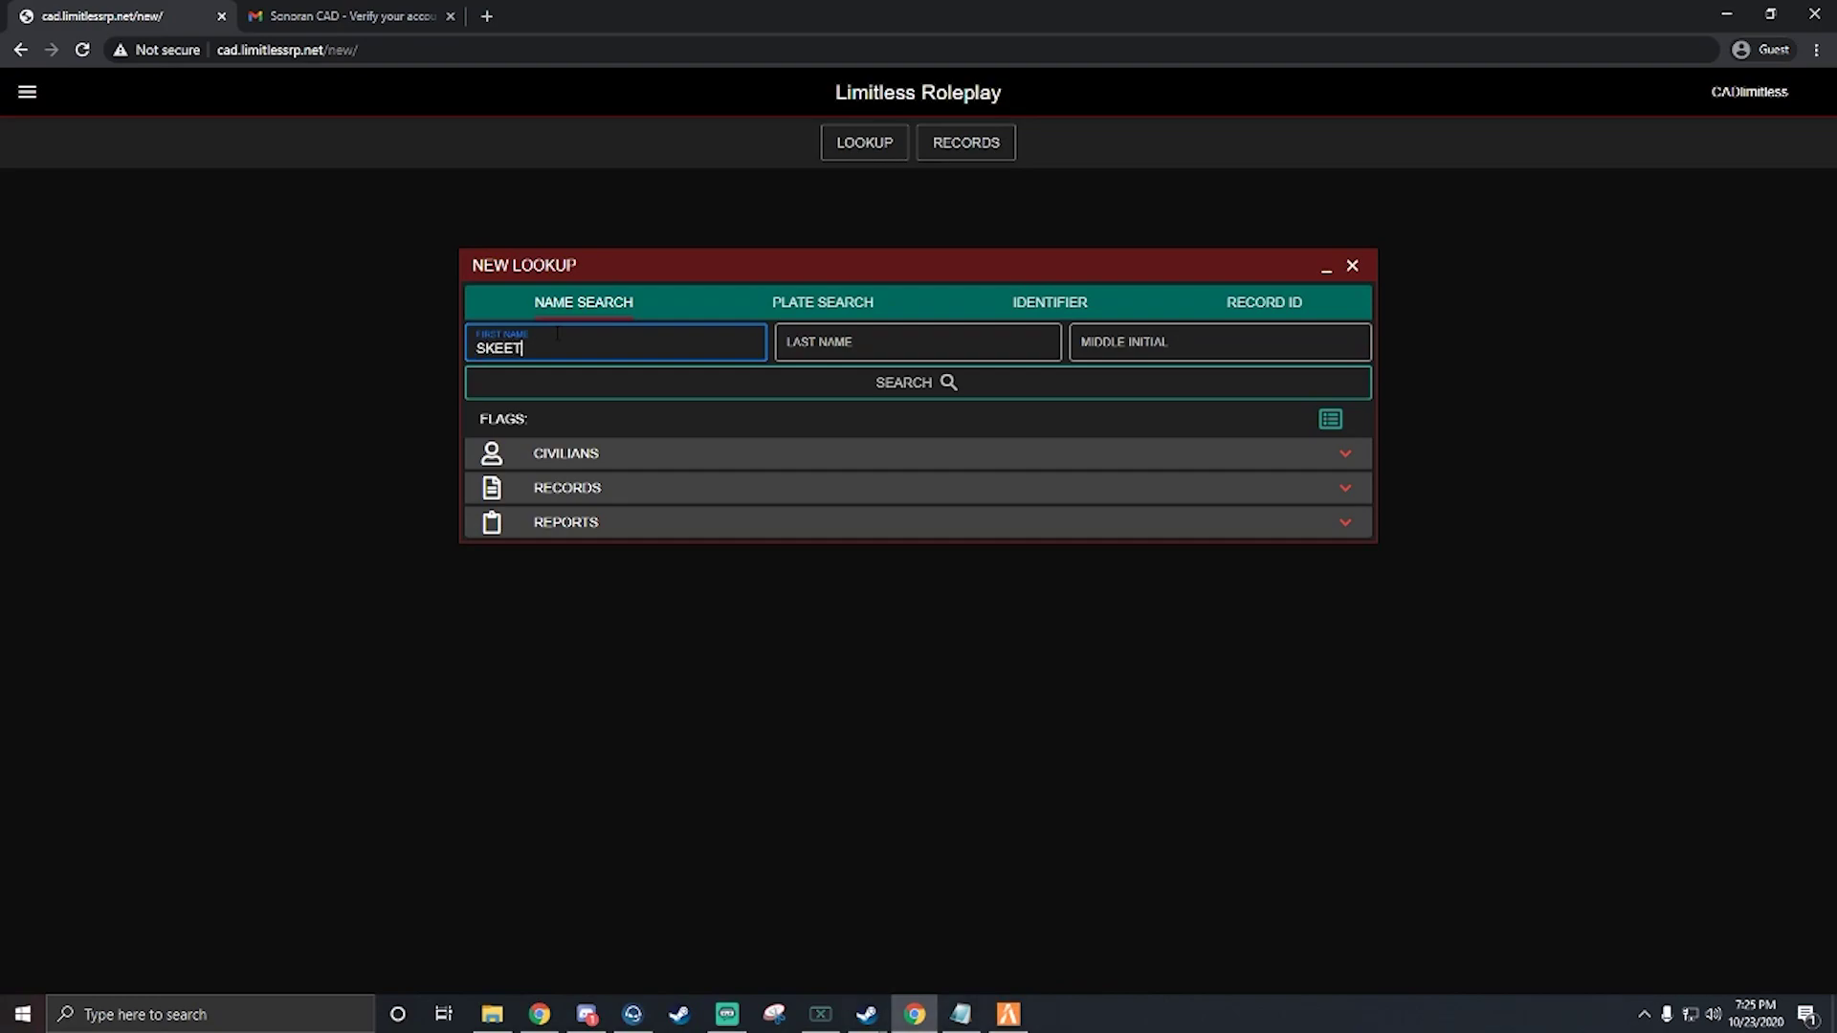
{"action": "left_click", "coordinate": [763, 392]}
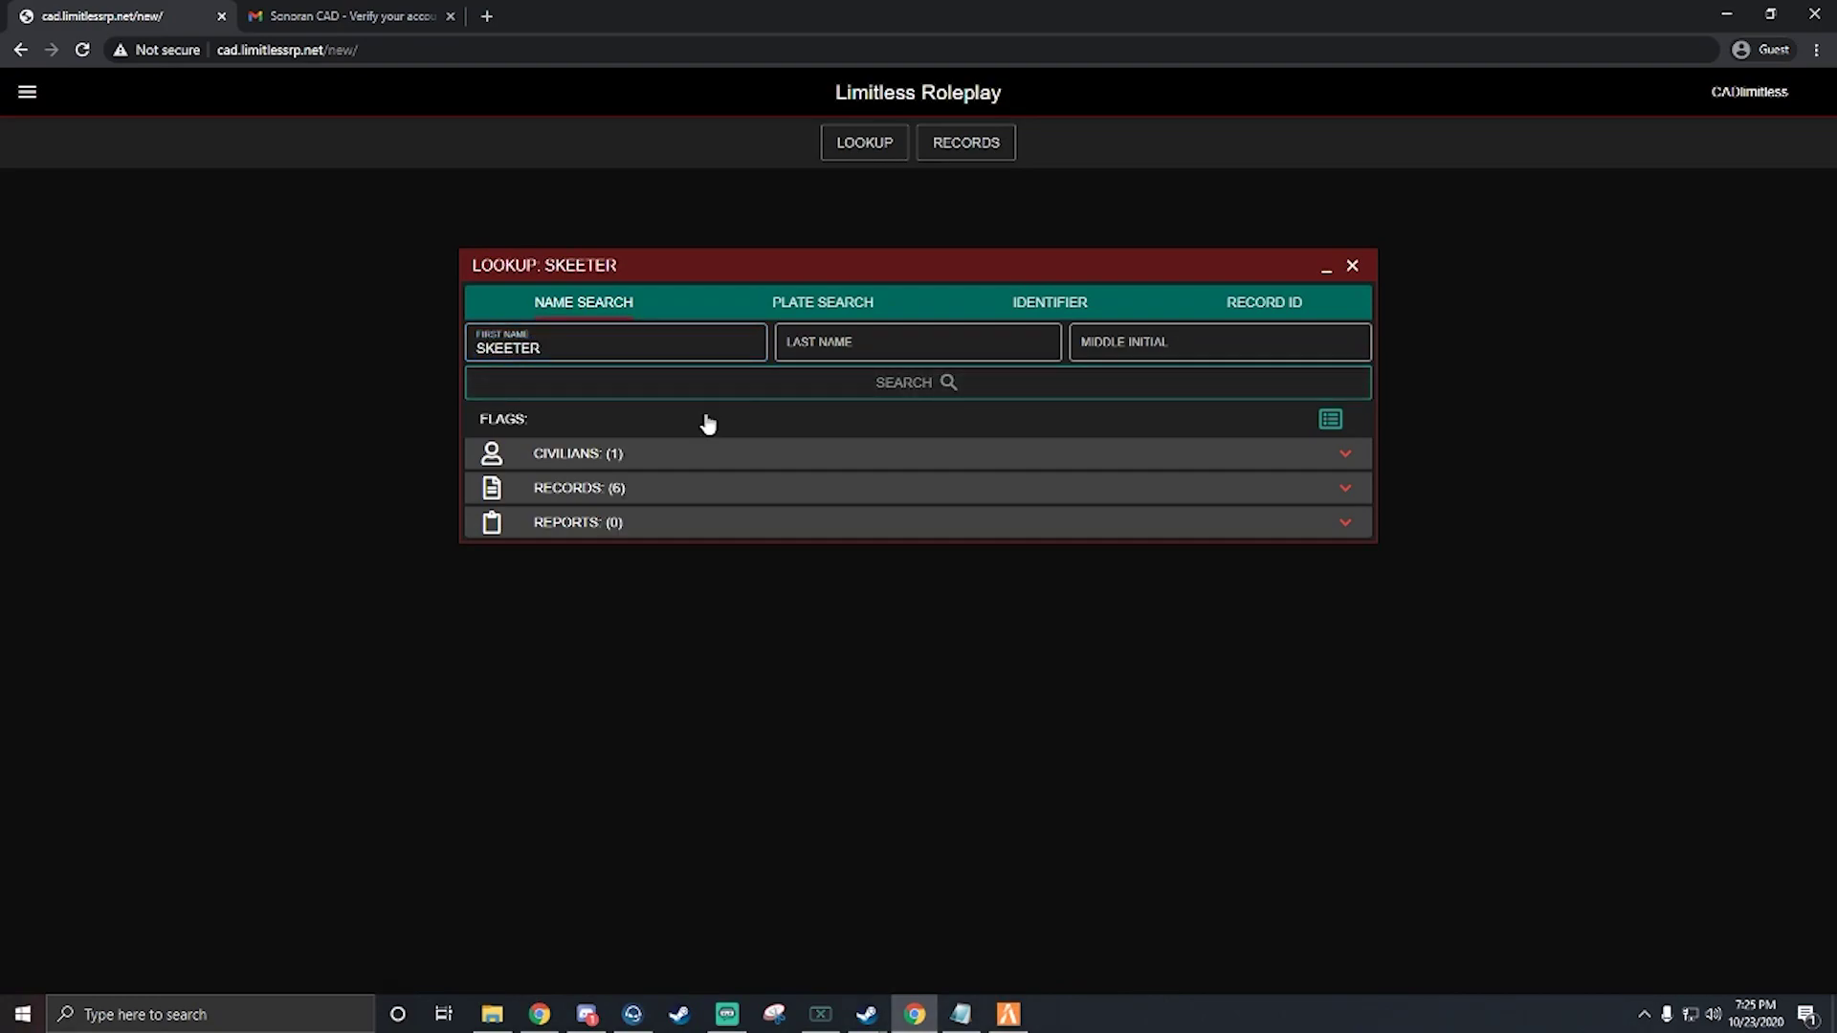
{"action": "left_click", "coordinate": [676, 464]}
{"action": "left_click", "coordinate": [623, 595]}
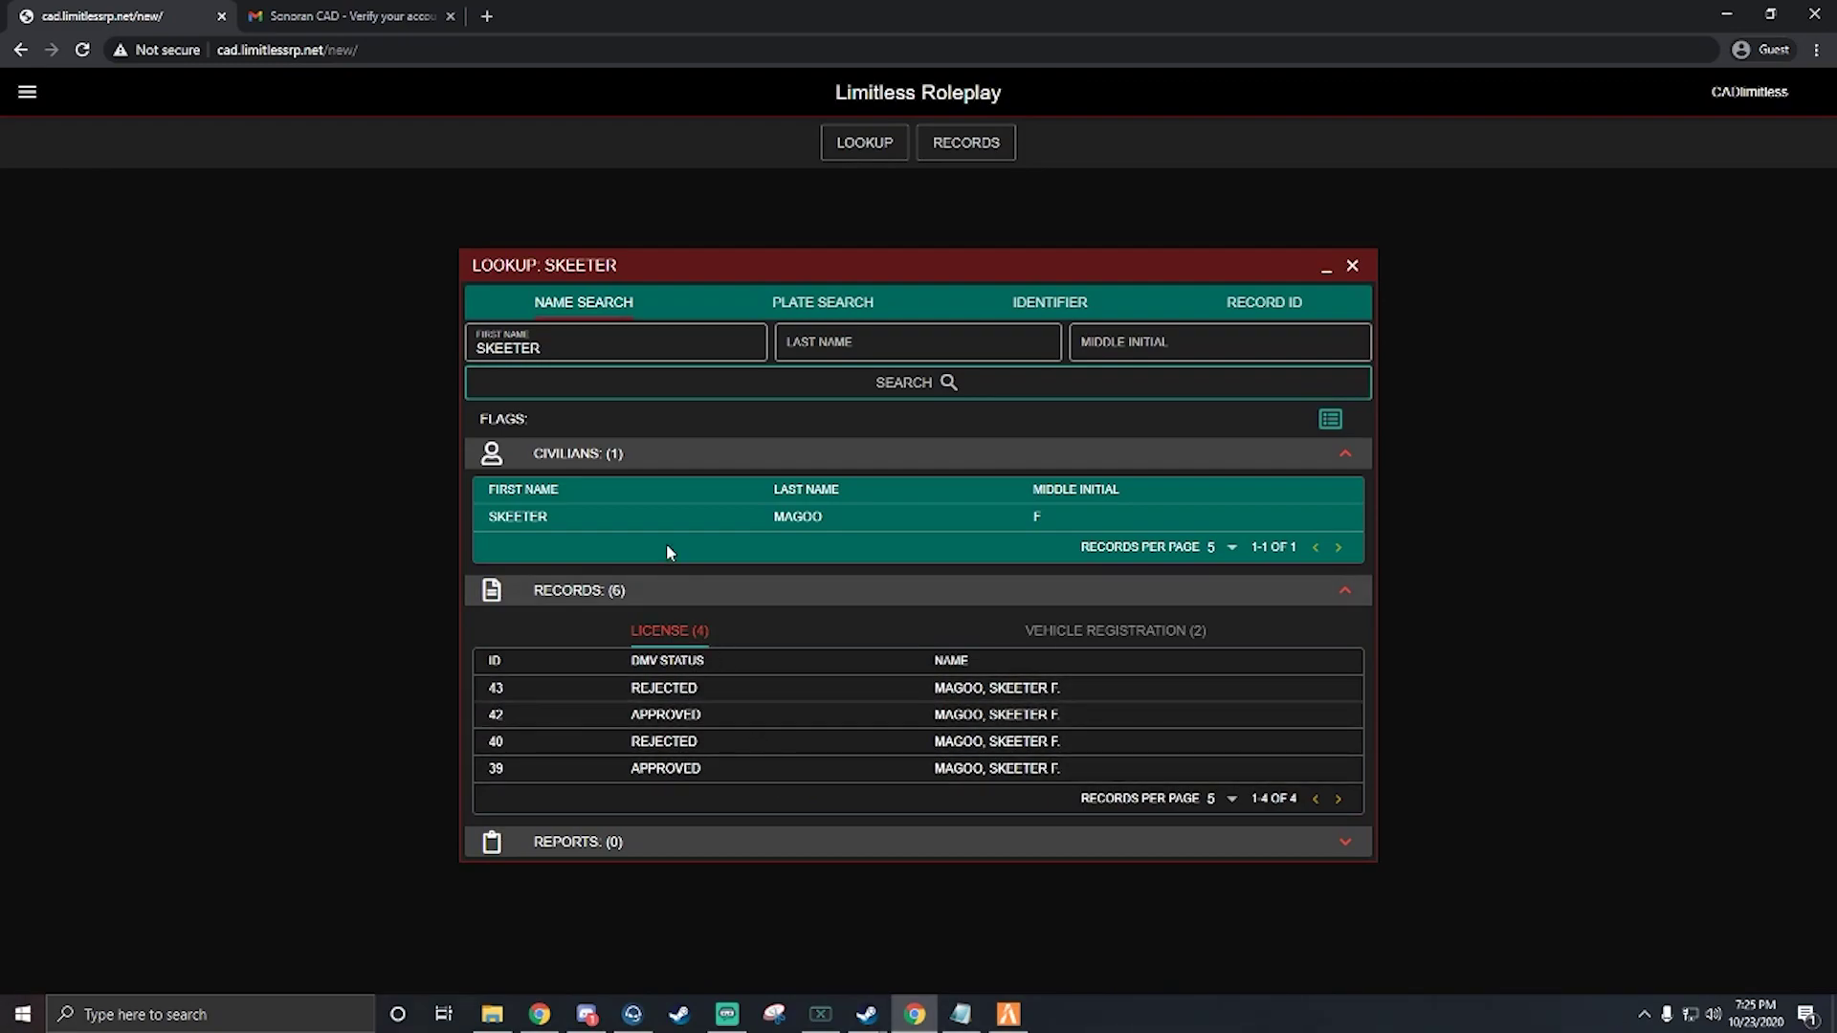
Open the matching civilian's full details and move the window aside
{"action": "left_click", "coordinate": [651, 520]}
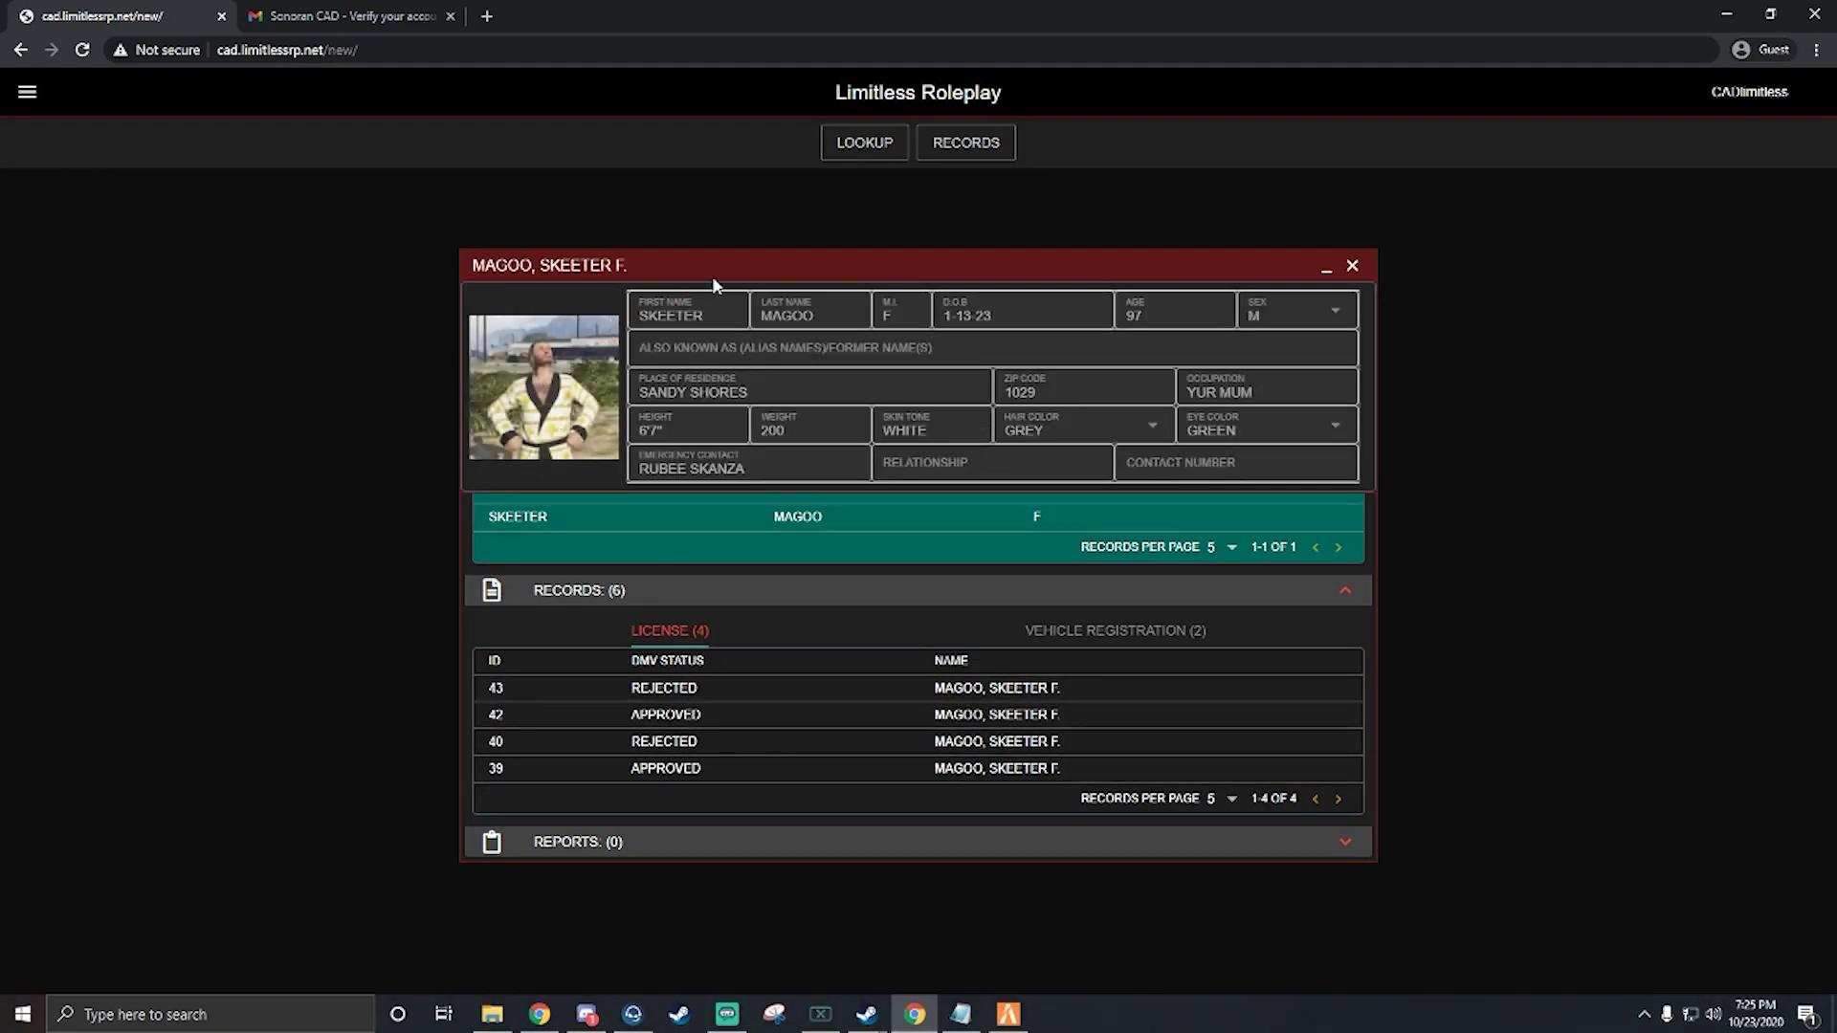
{"action": "left_click_drag", "start_coordinate": [724, 272], "coordinate": [1094, 210]}
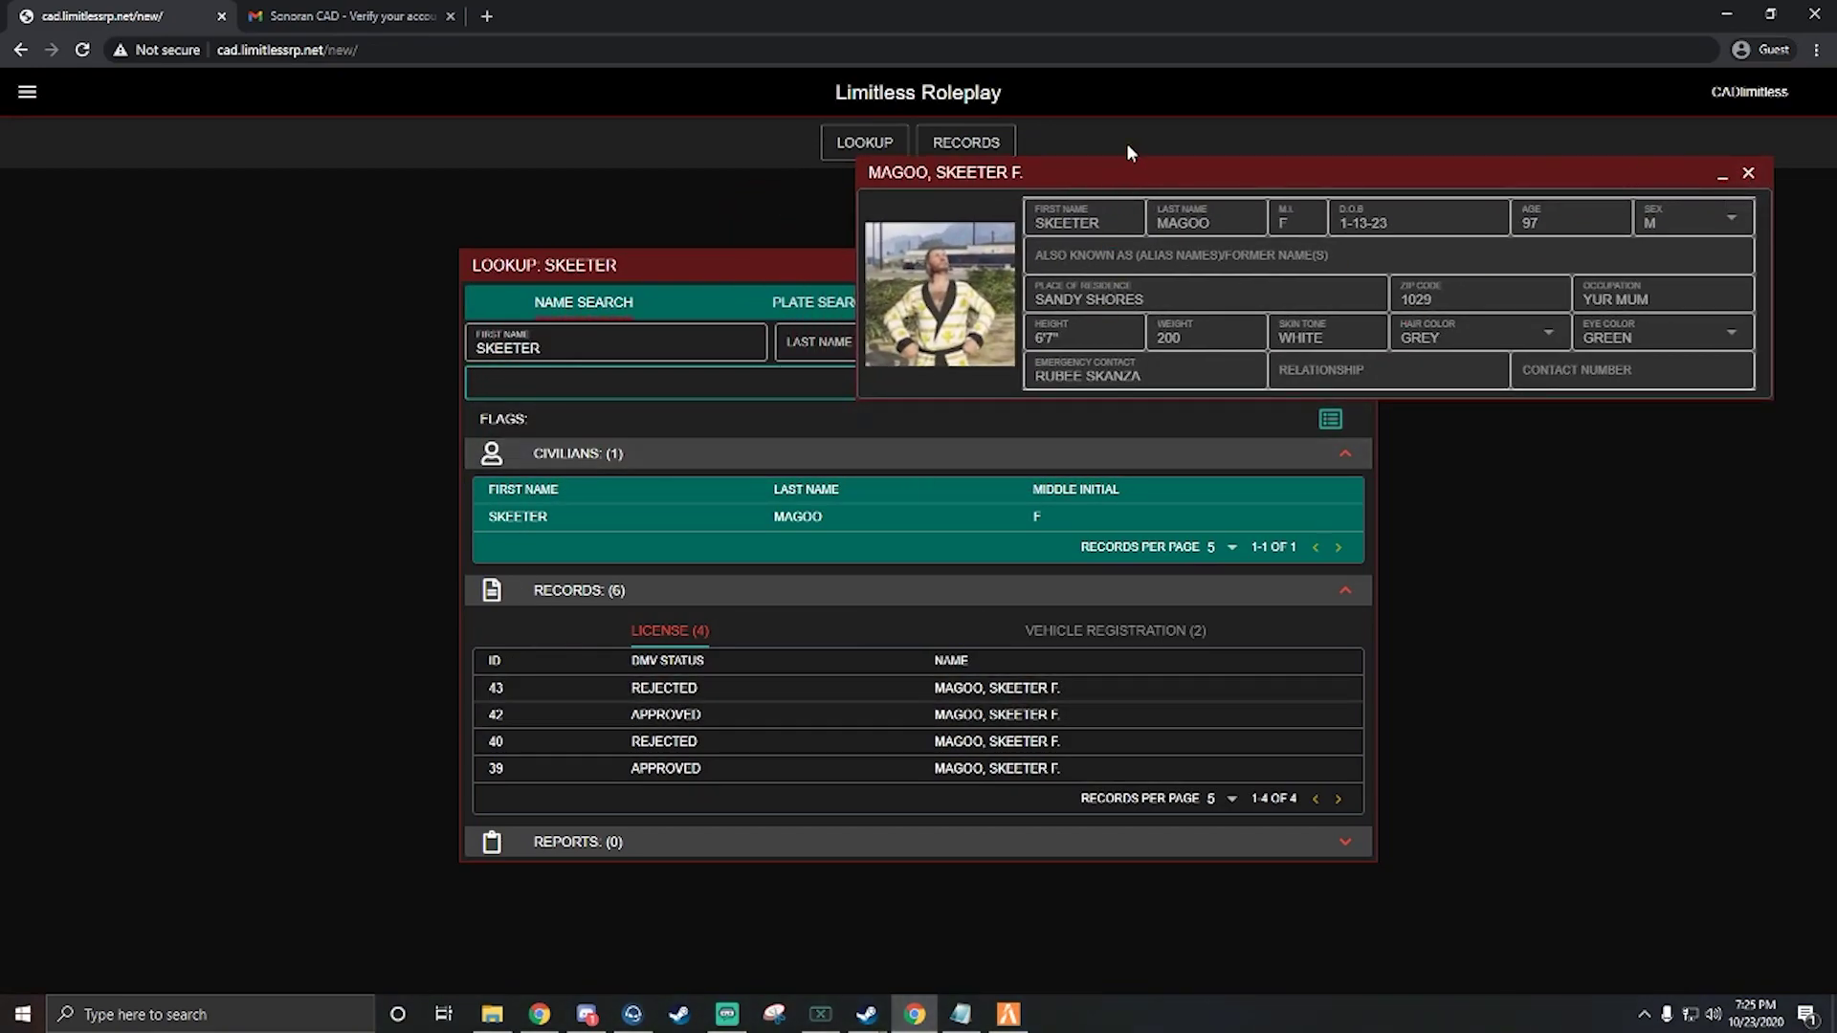
{"action": "left_click_drag", "start_coordinate": [1200, 169], "coordinate": [1252, 135]}
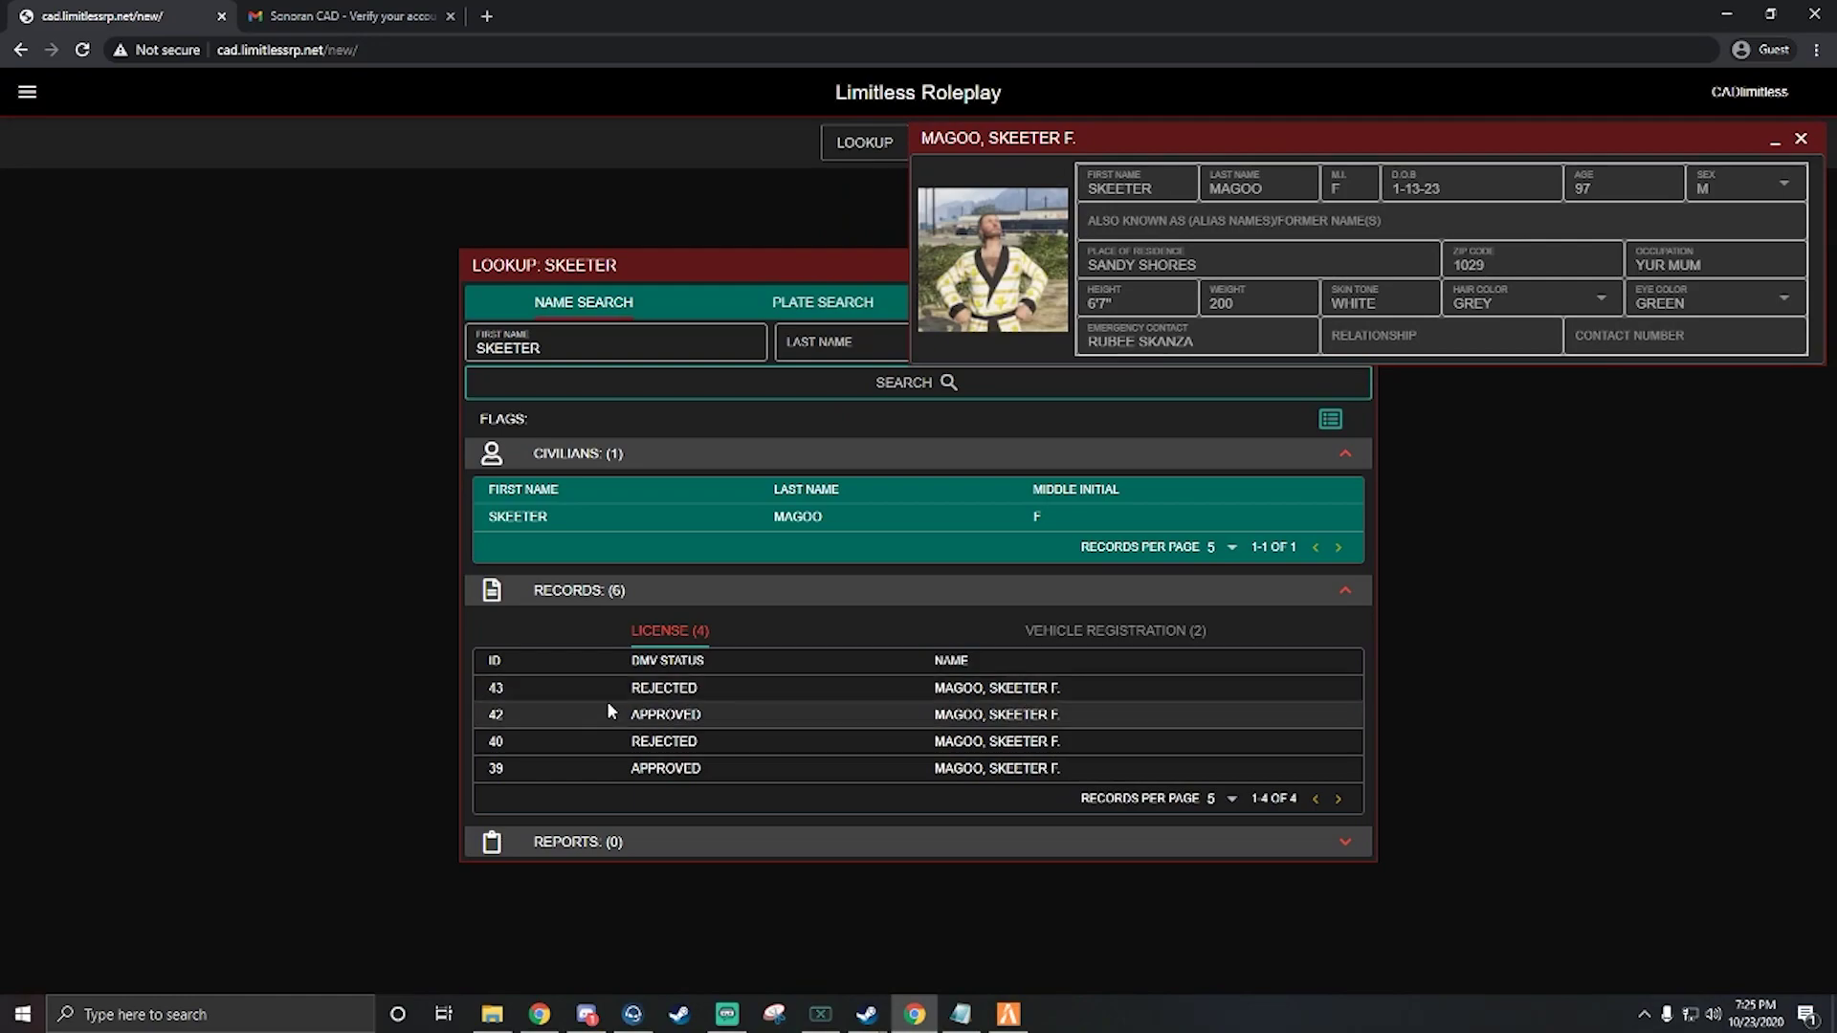
View license record 43 as a PDF, then close it and the civilian details
{"action": "left_click", "coordinate": [574, 689]}
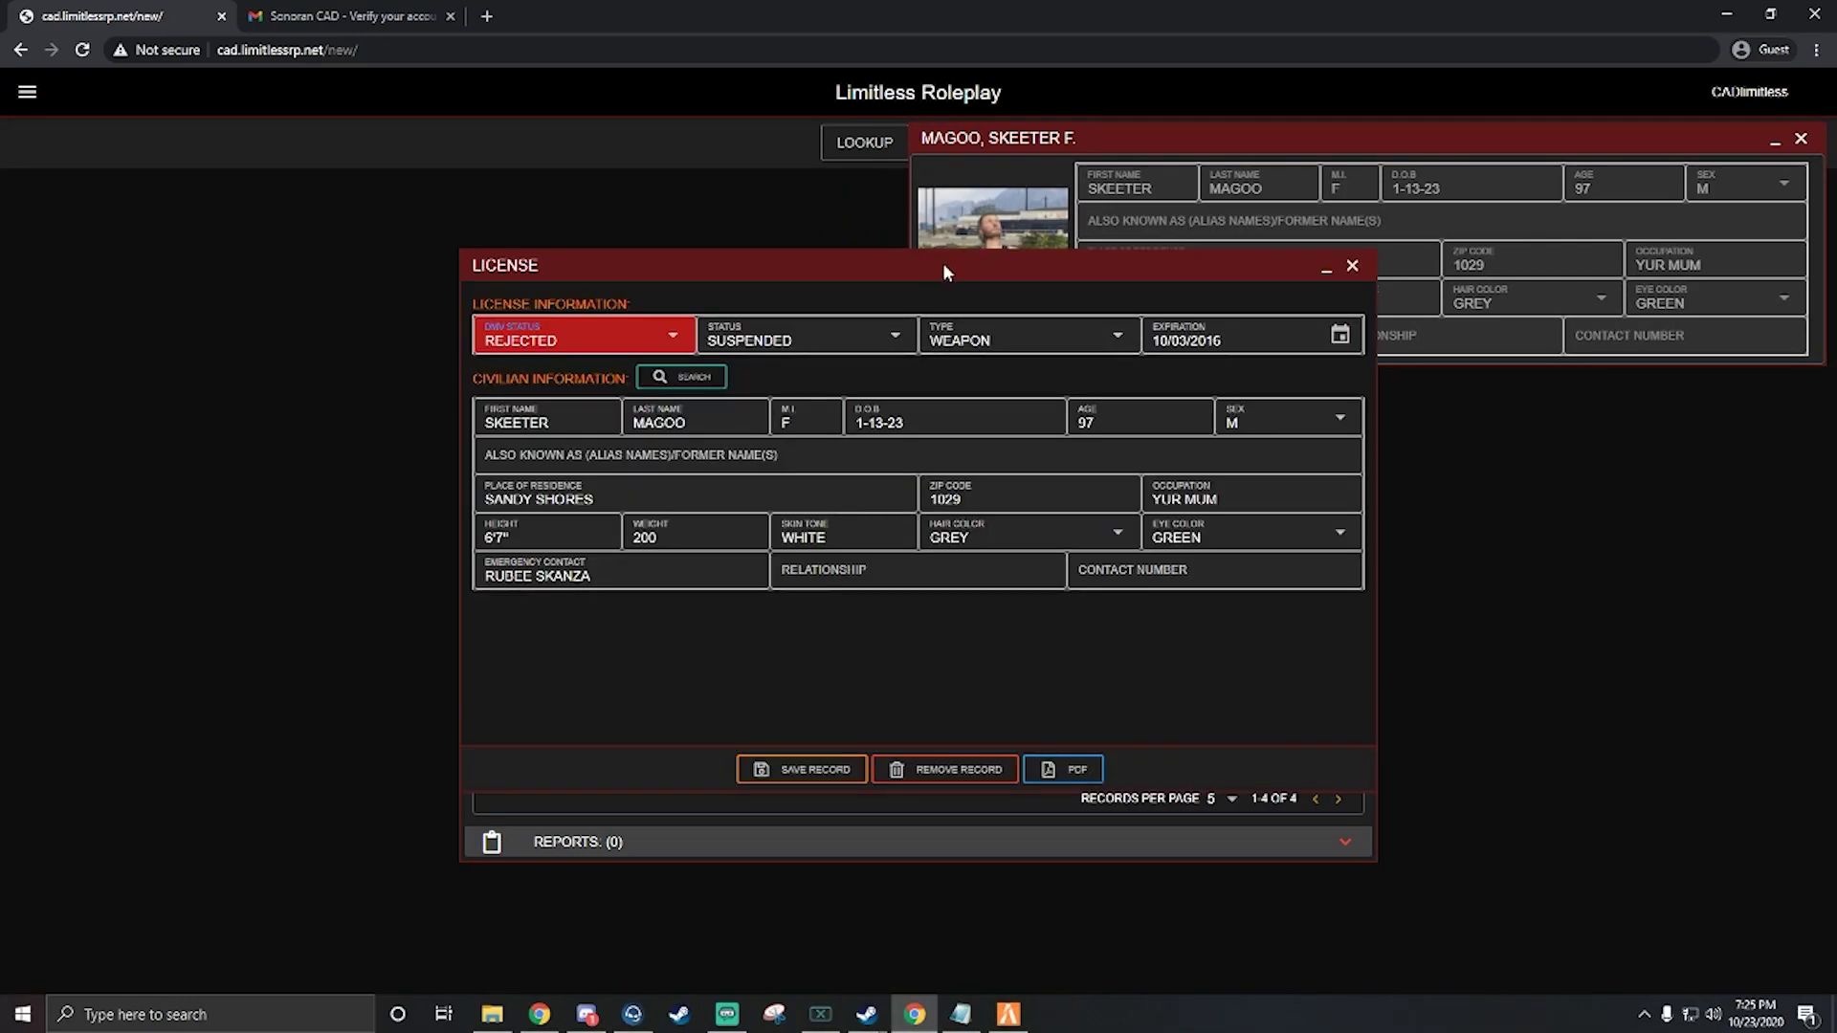
{"action": "left_click_drag", "start_coordinate": [943, 264], "coordinate": [553, 387]}
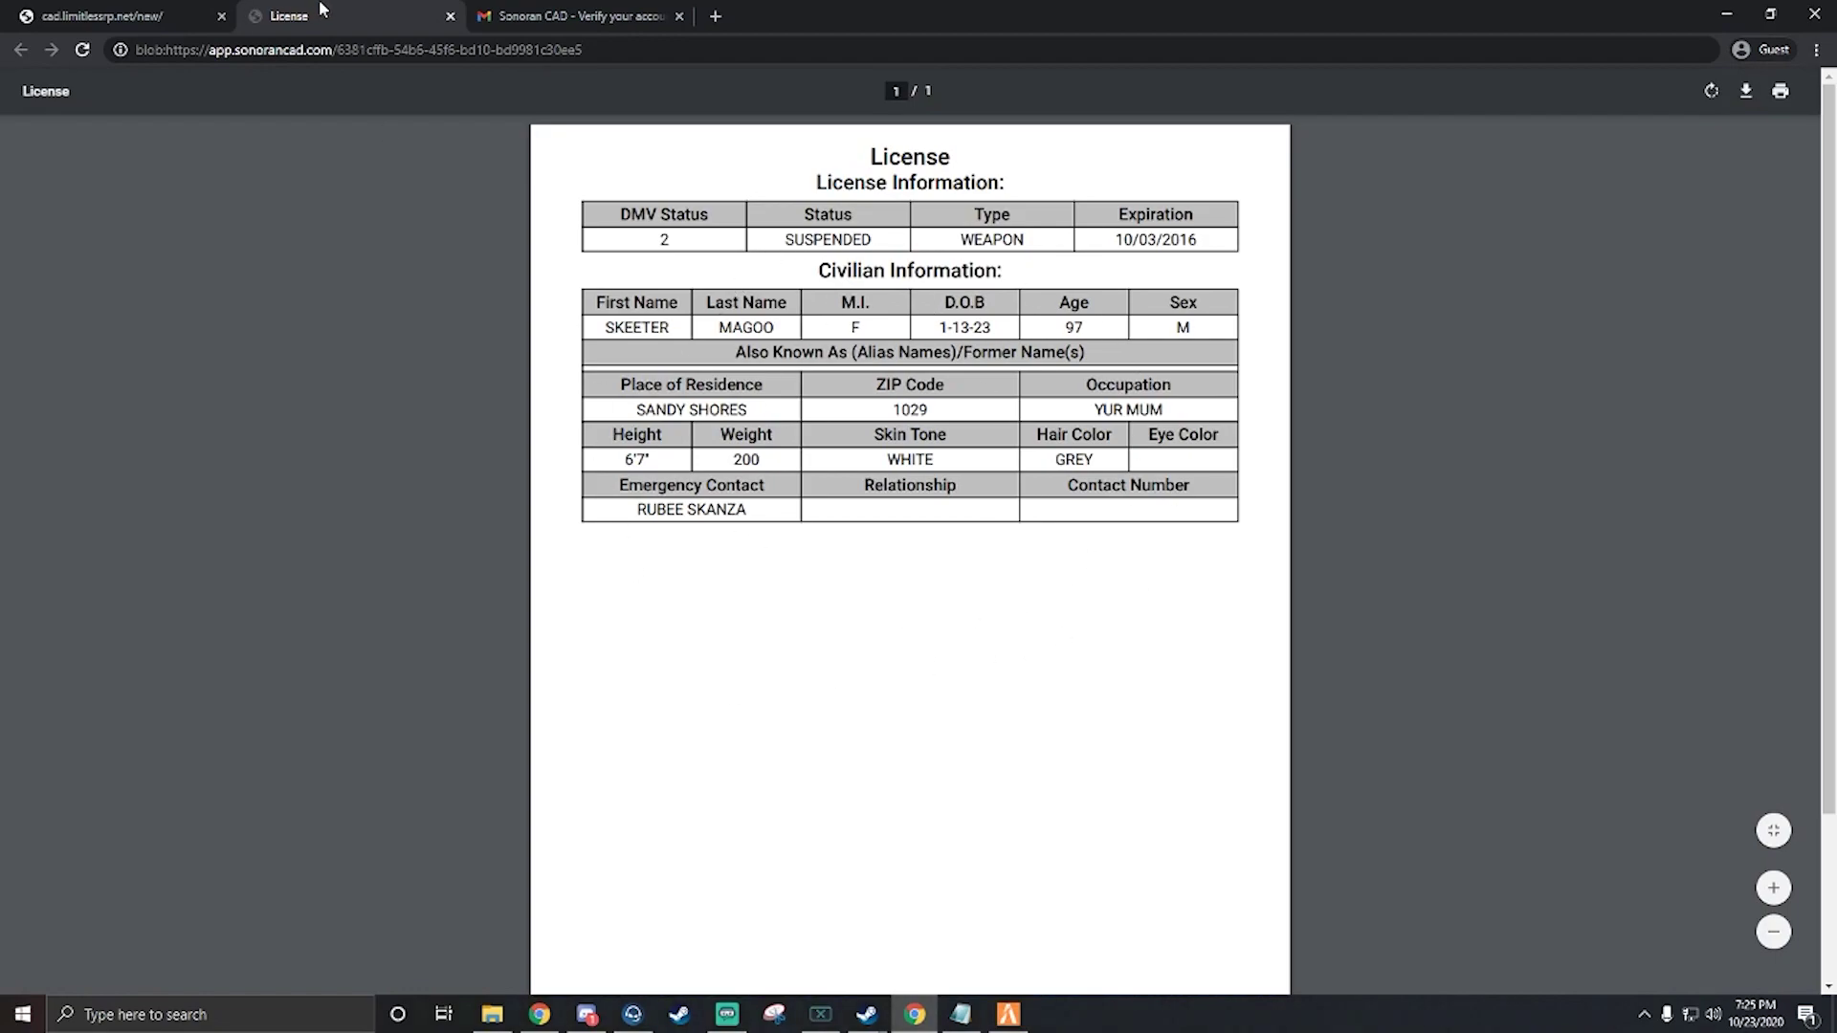
{"action": "key", "text": "ctrl+w"}
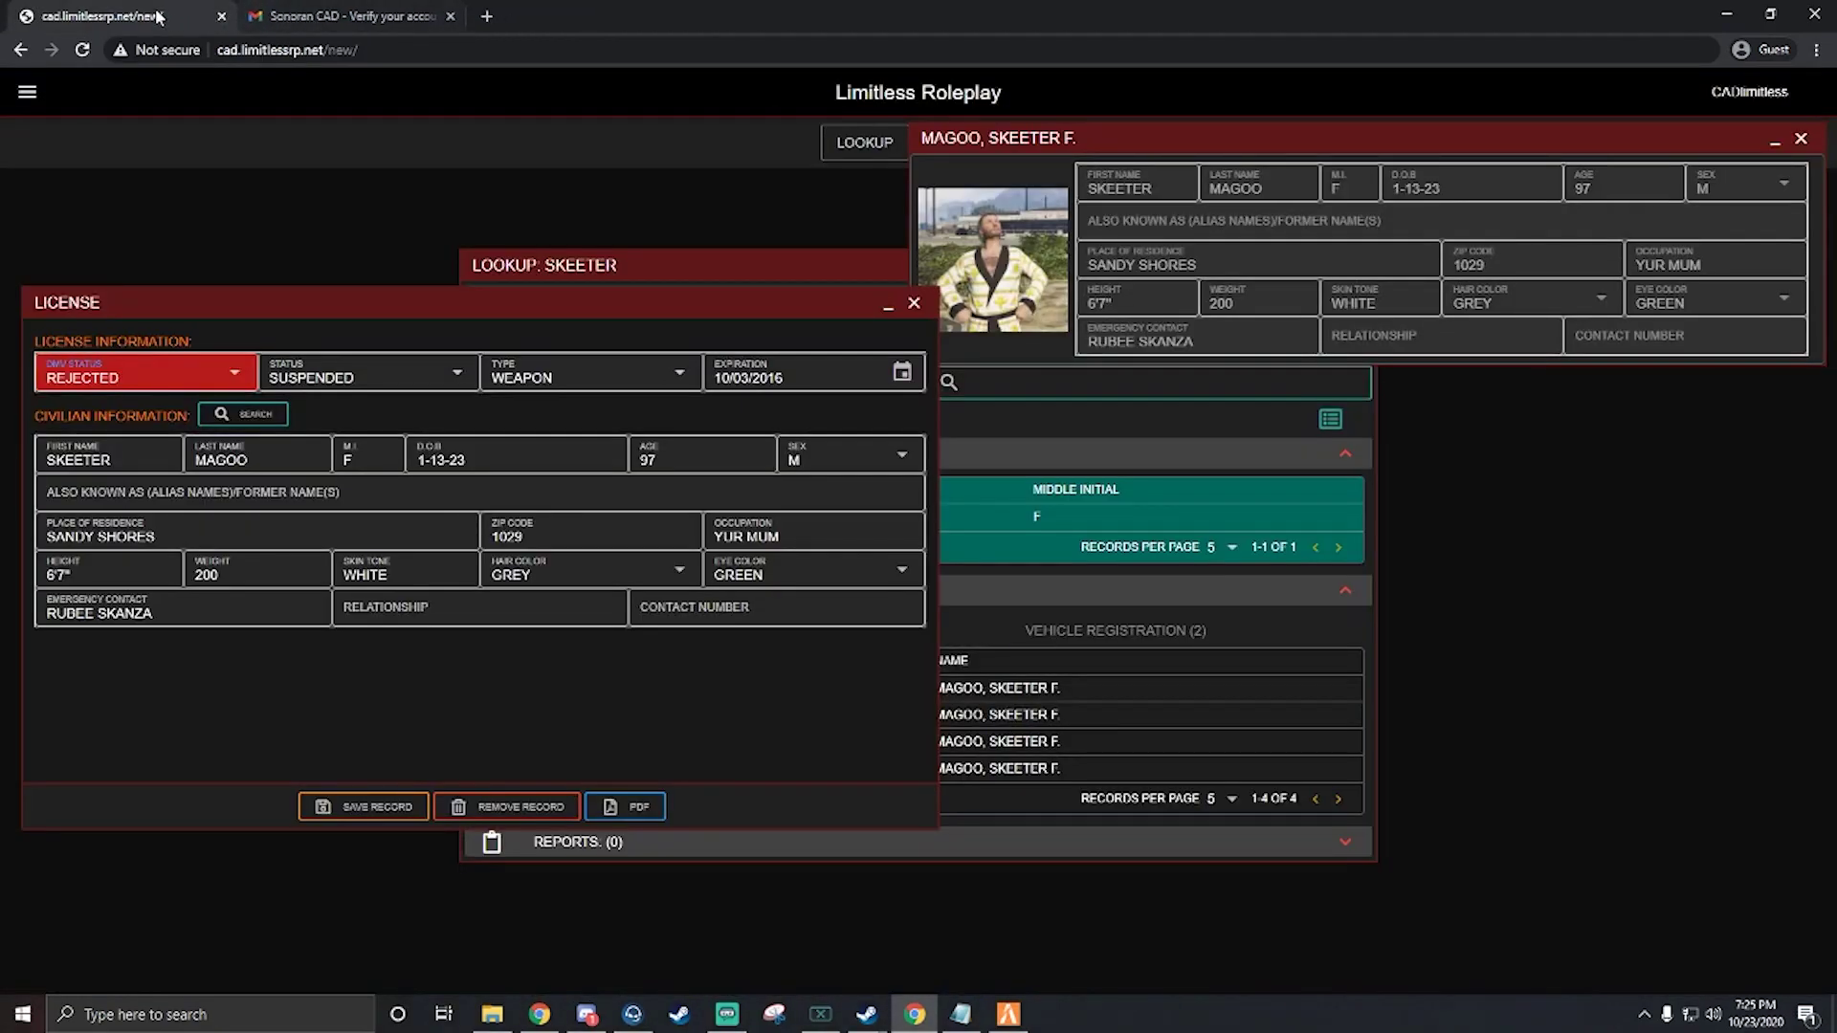
{"action": "left_click", "coordinate": [915, 304]}
{"action": "left_click", "coordinate": [1800, 139]}
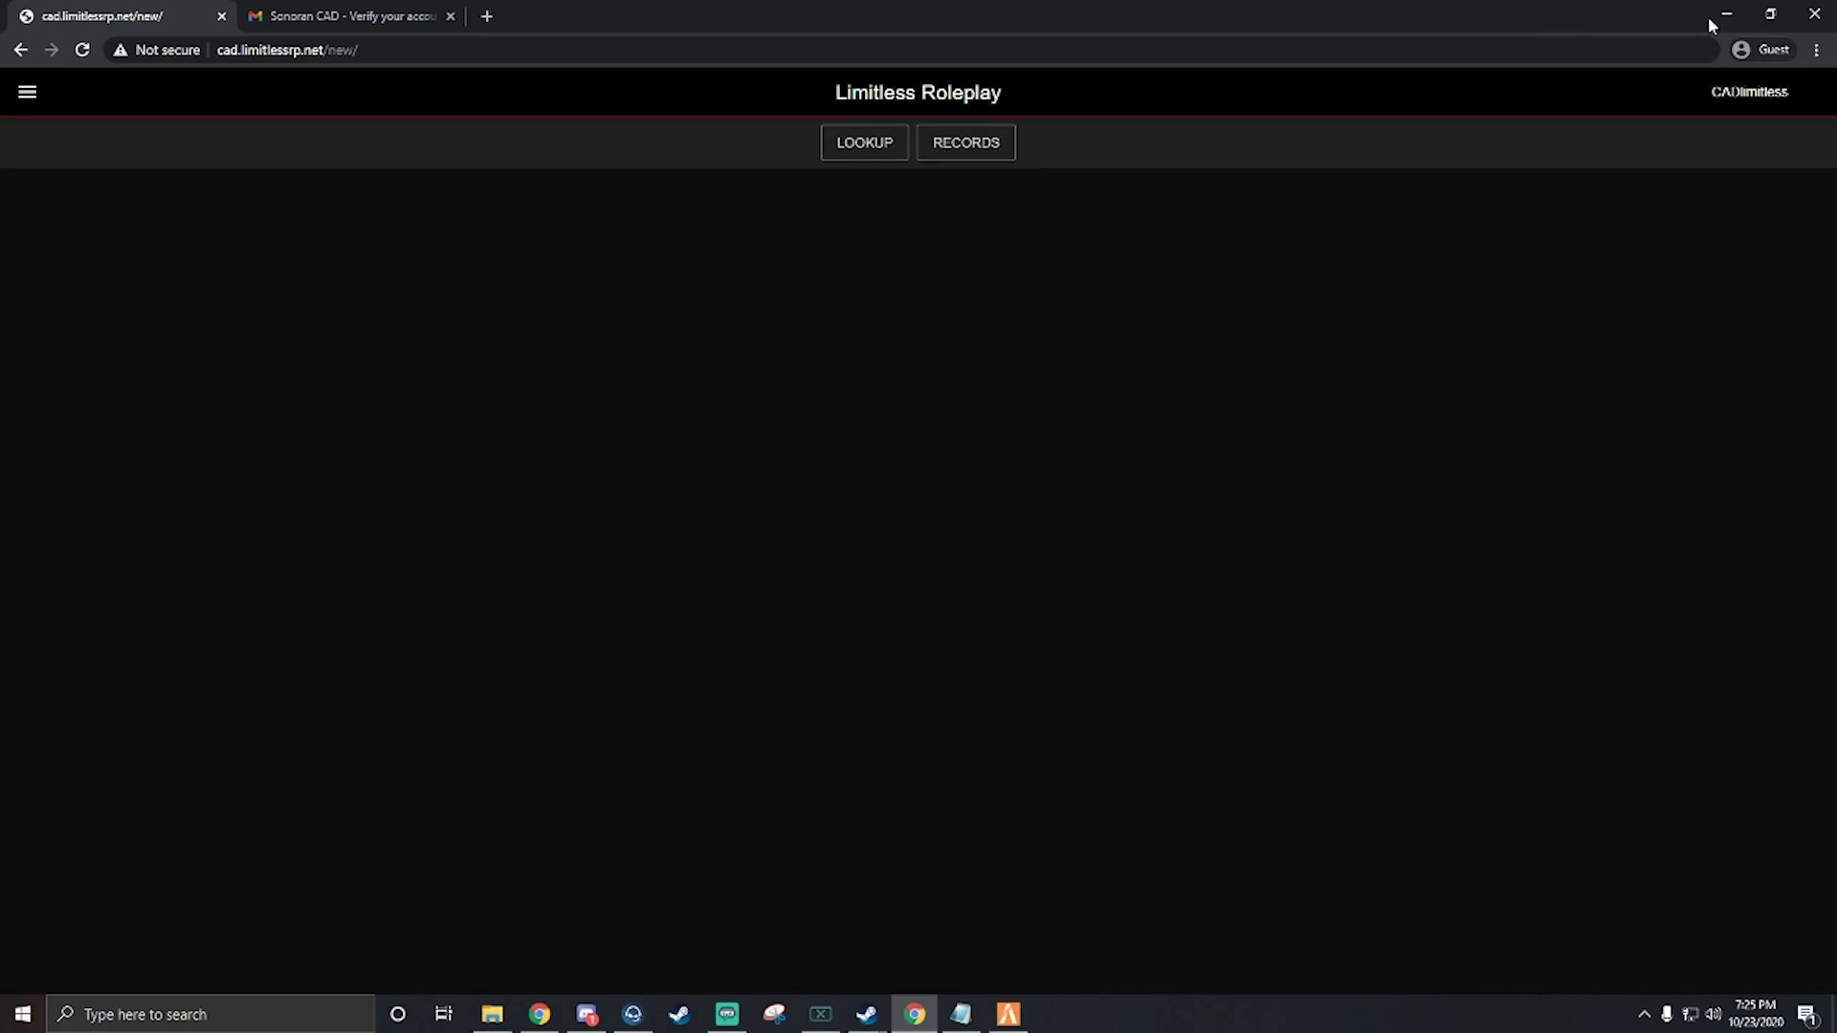
Switch to the game, then start entering the API ID in the ID #1 field
{"action": "left_click", "coordinate": [1012, 1018]}
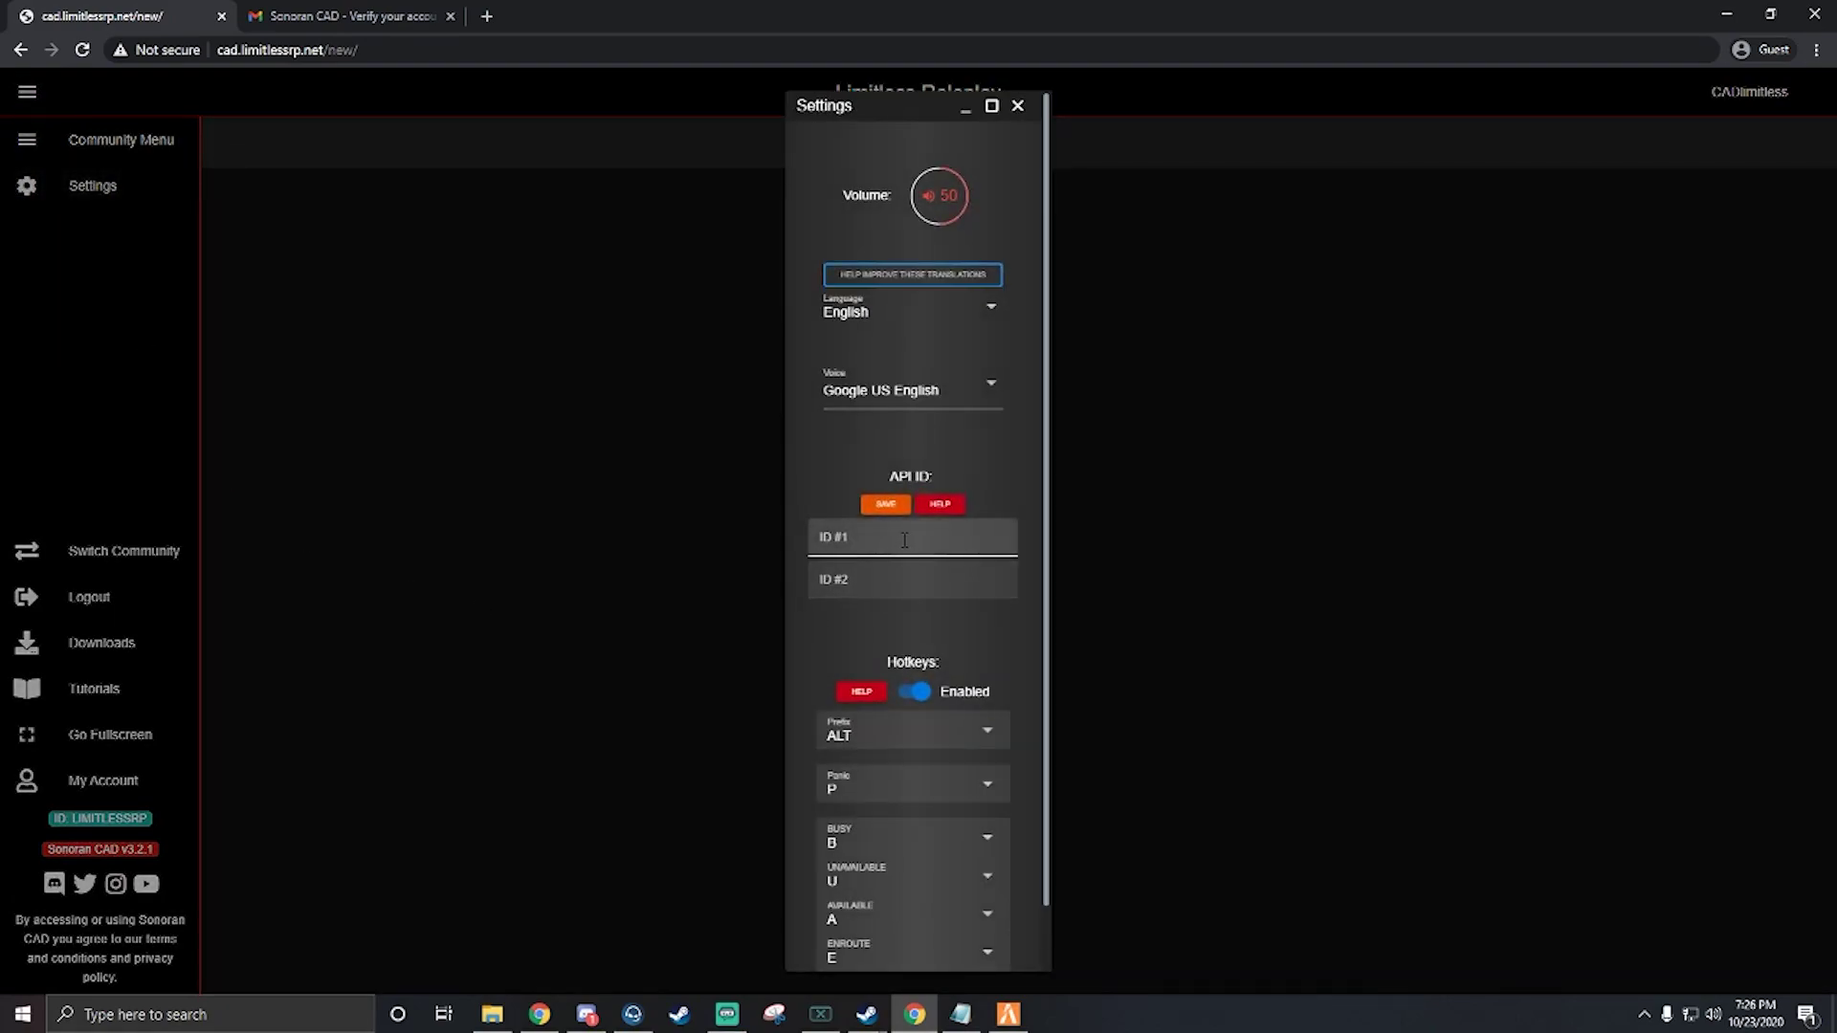
{"action": "left_click", "coordinate": [886, 542]}
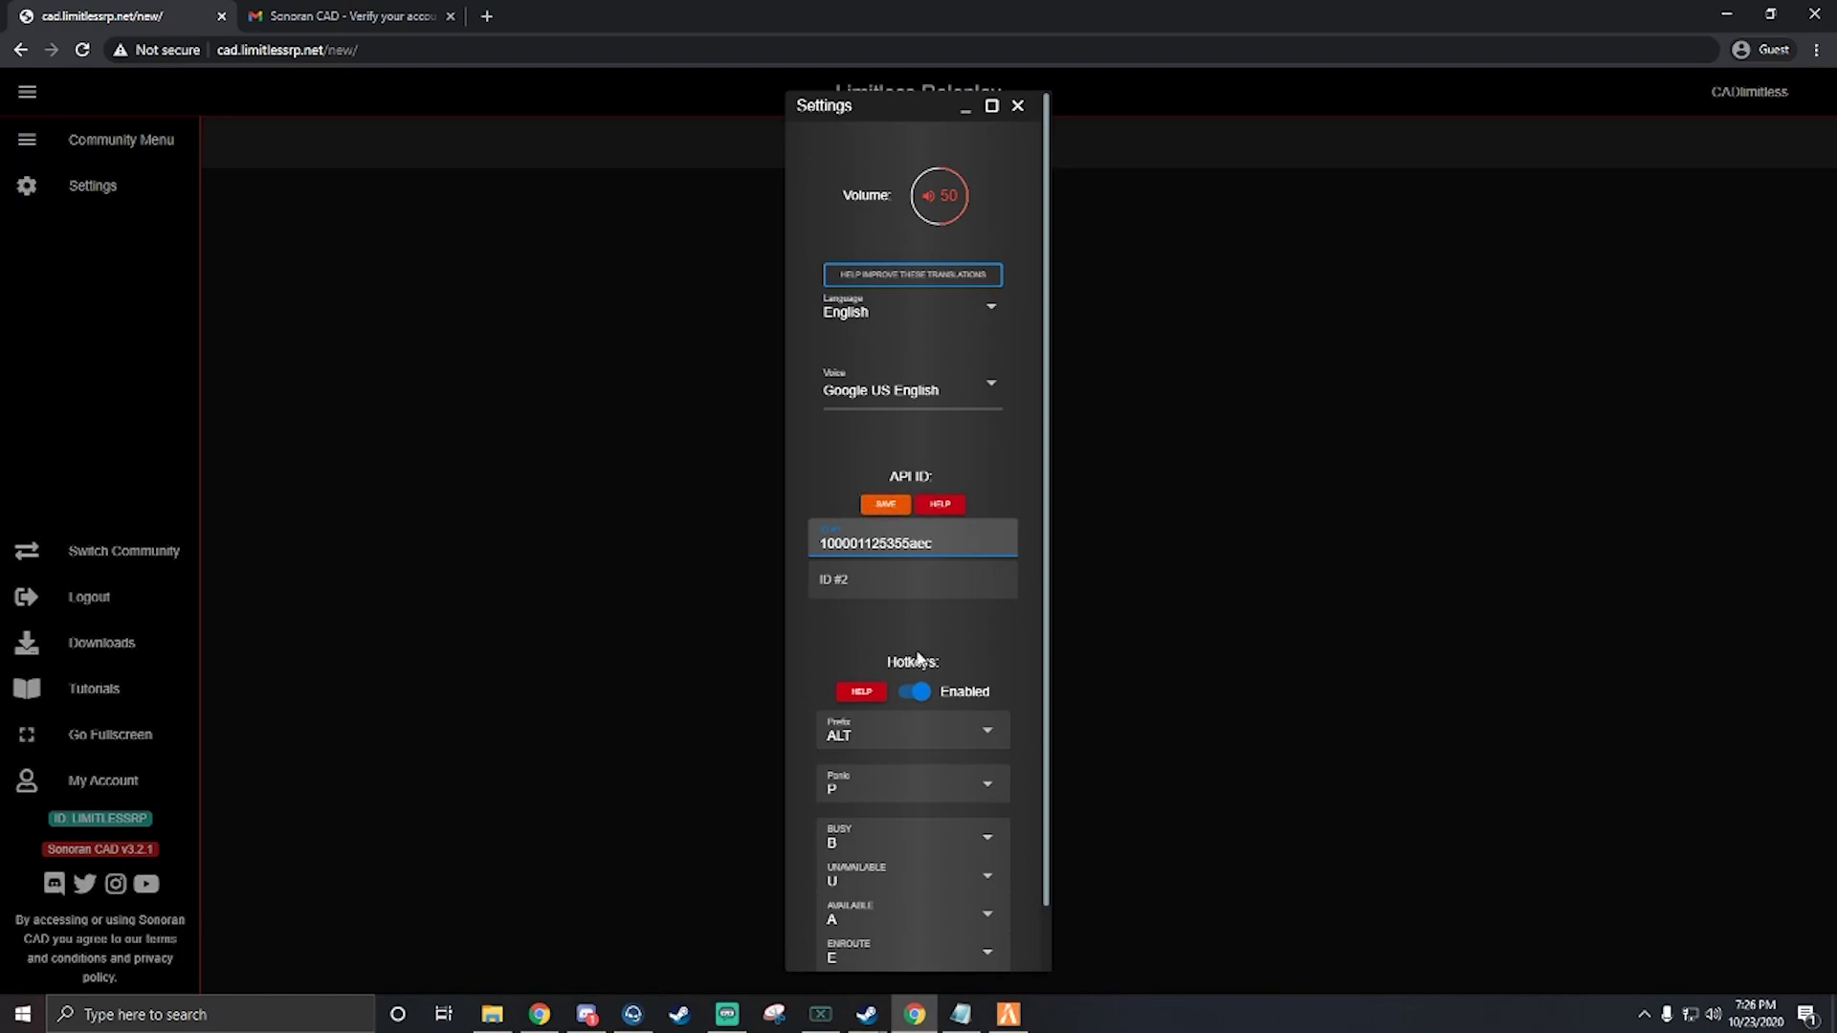
In FiveM, enter the /verifycad chat command to confirm the CAD API ID link
{"action": "left_click", "coordinate": [1009, 1016]}
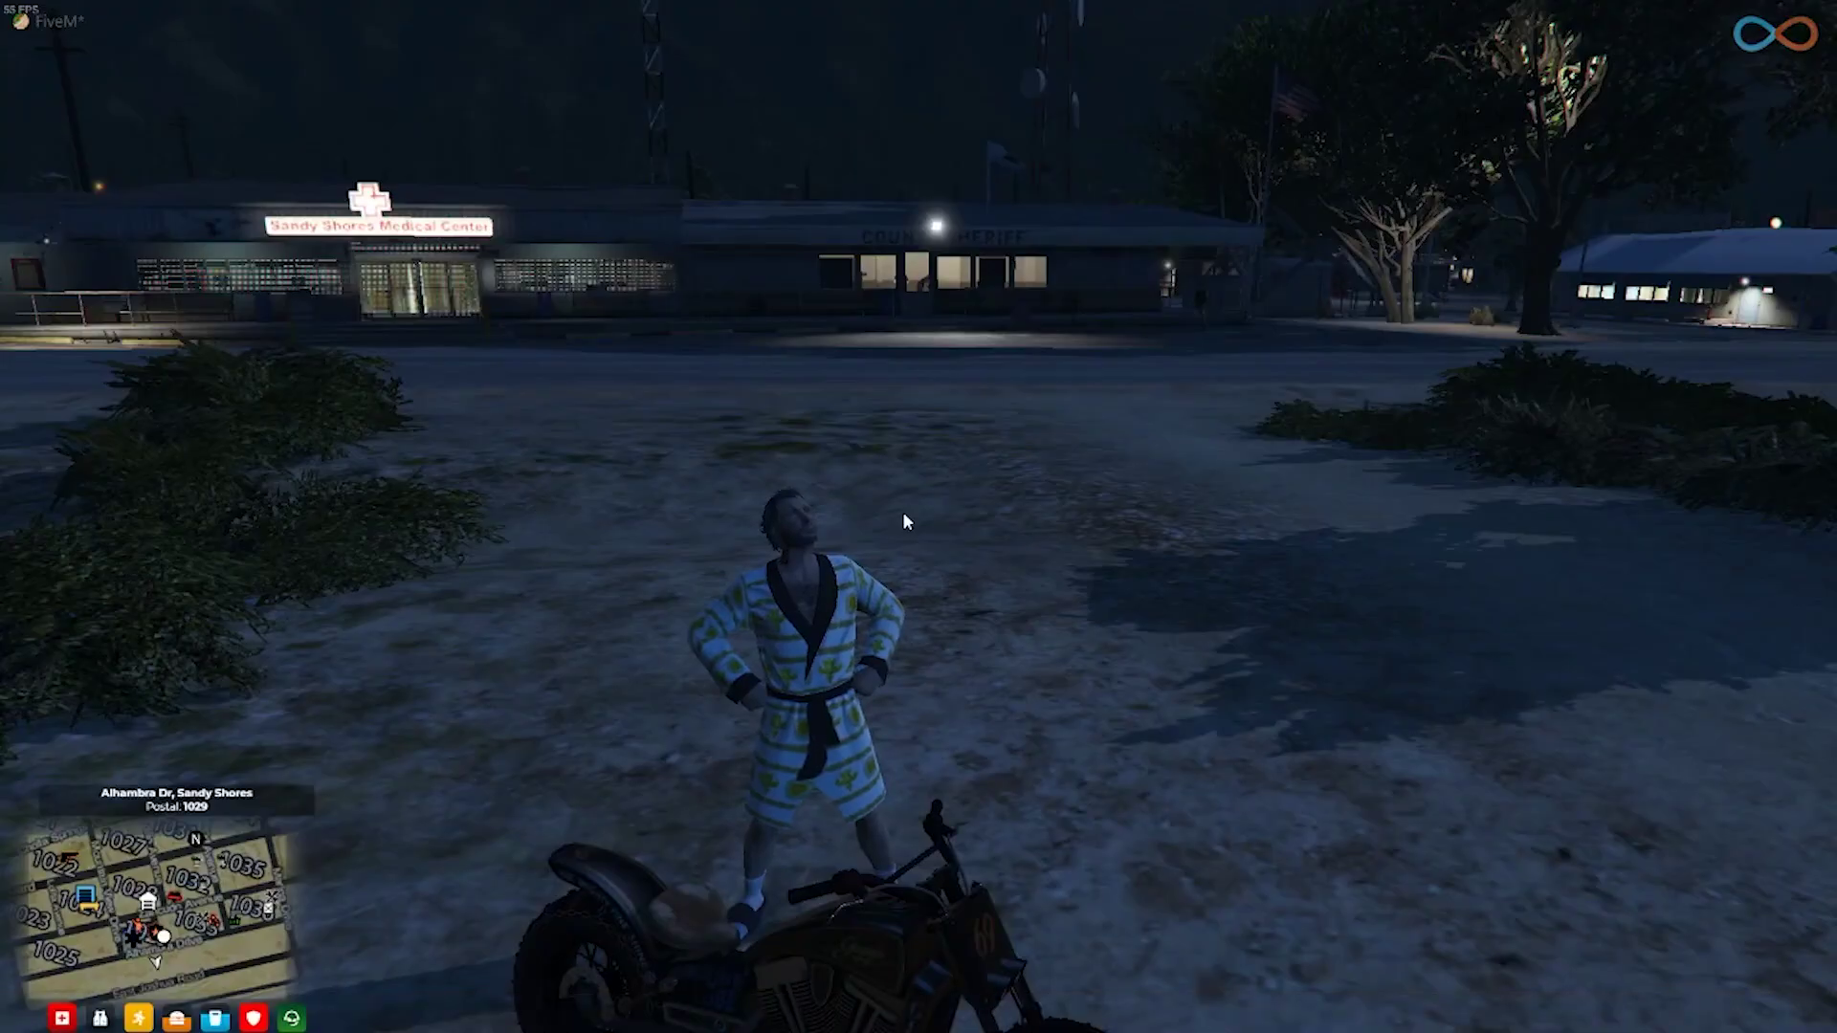
{"action": "type", "text": "t"}
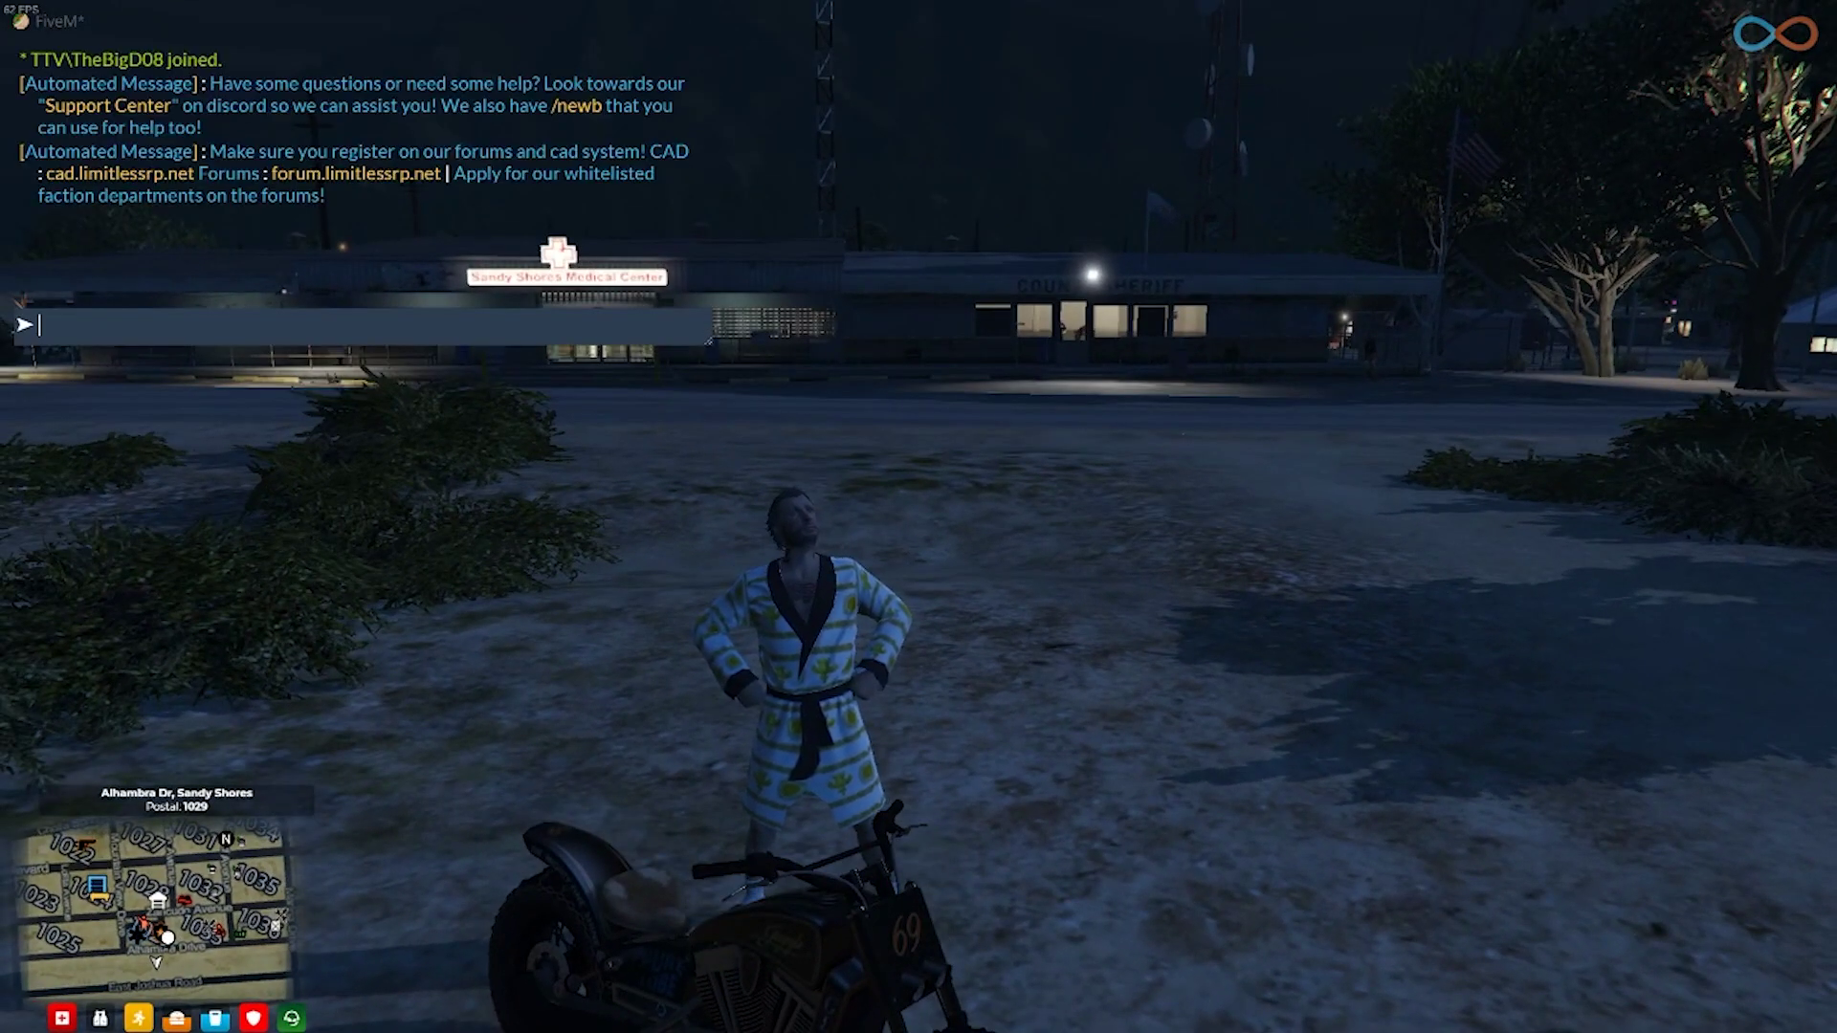
{"action": "type", "text": "/verifycad"}
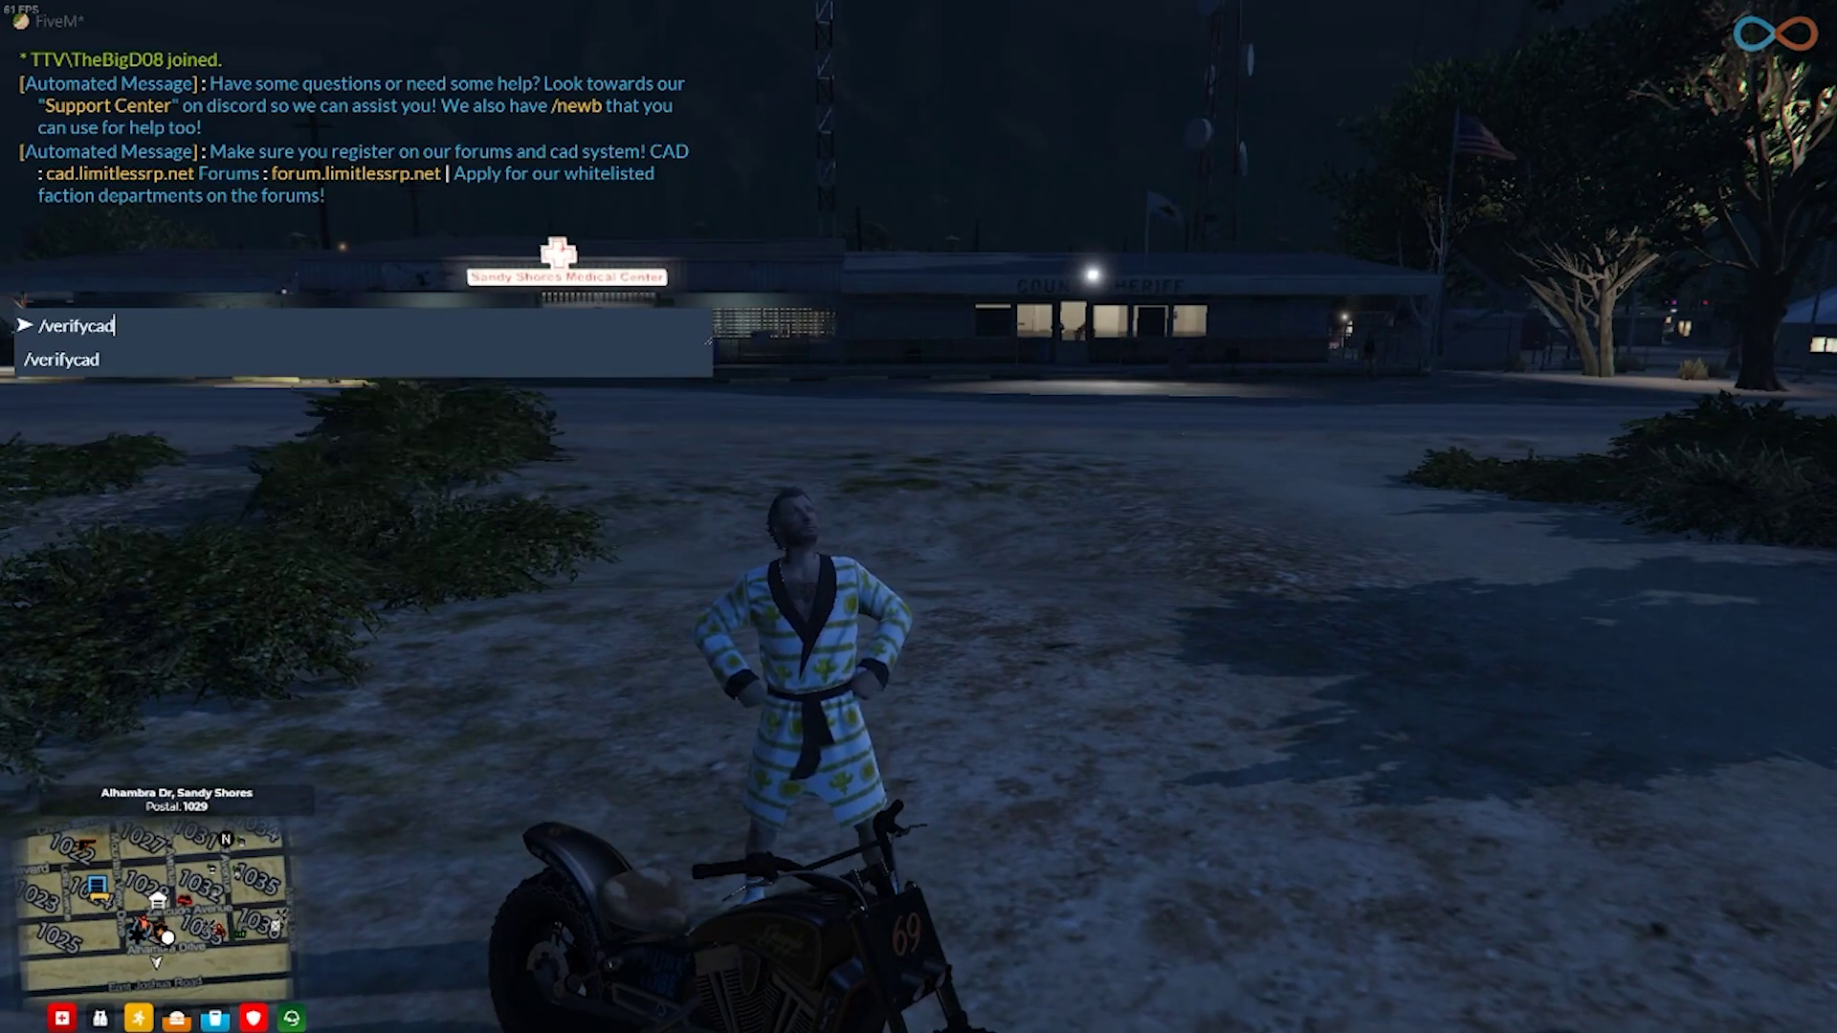
{"action": "key", "text": "Return"}
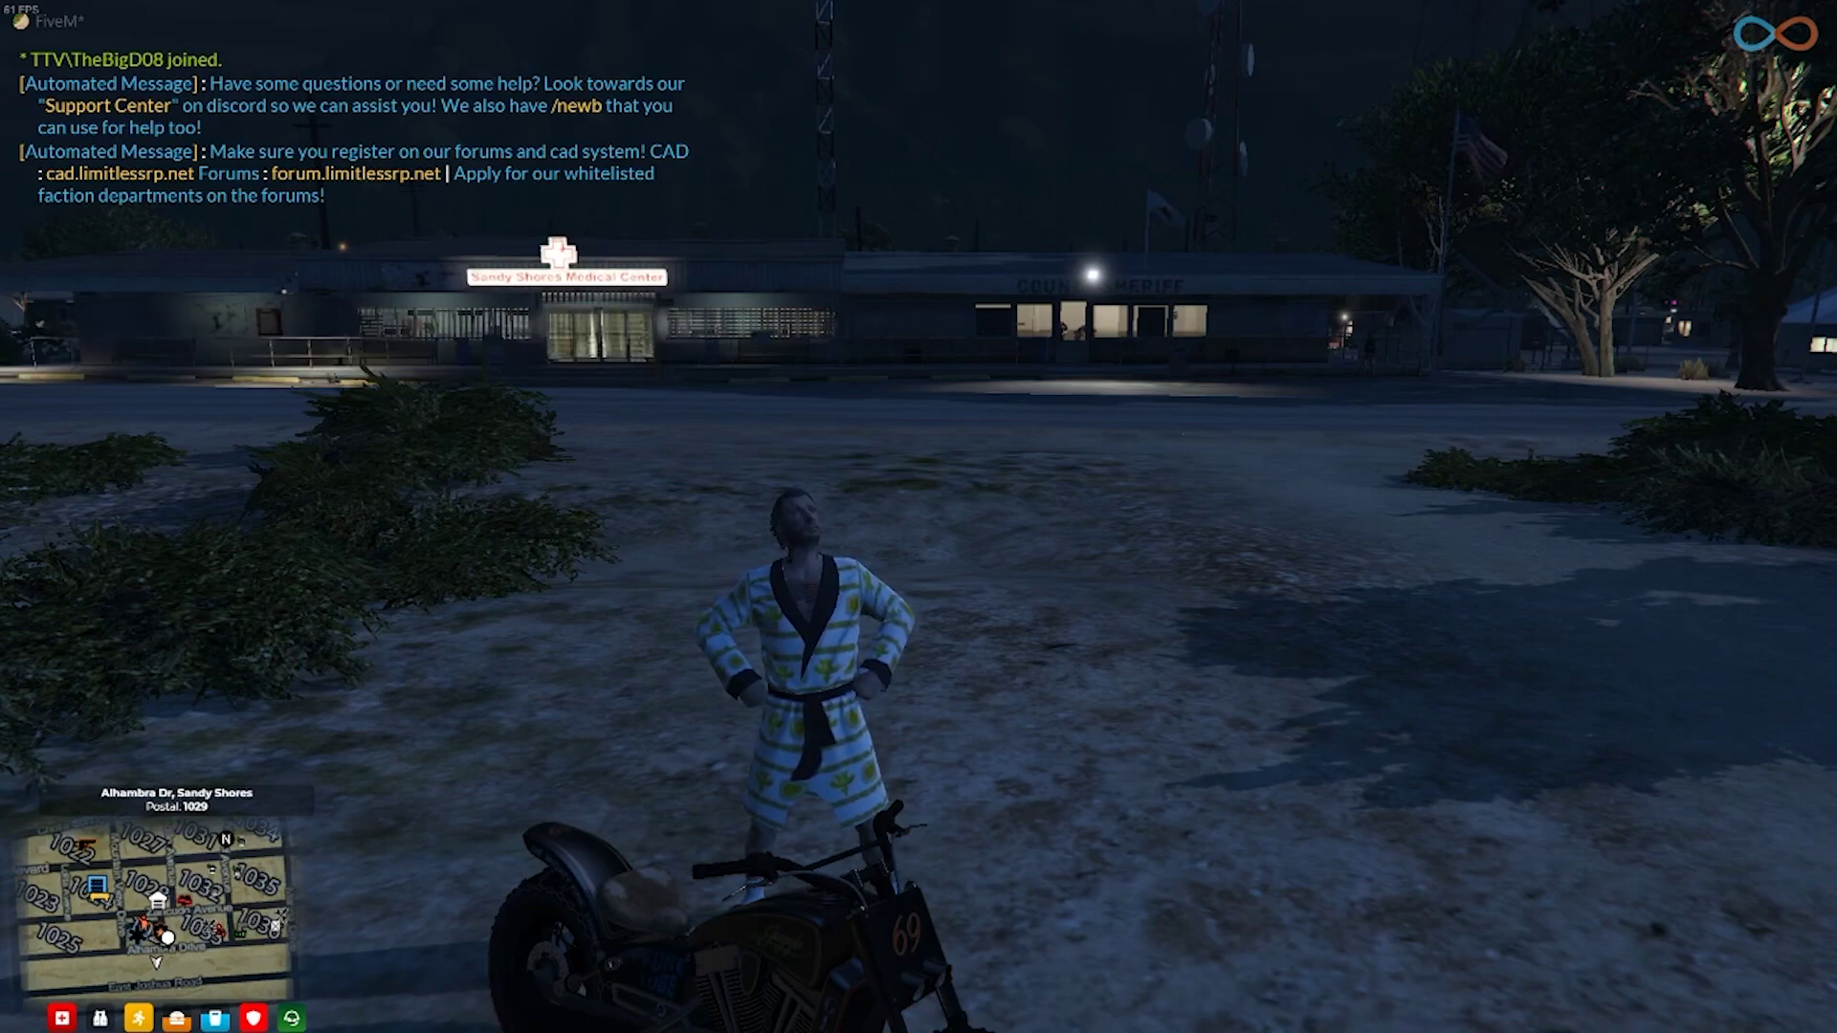